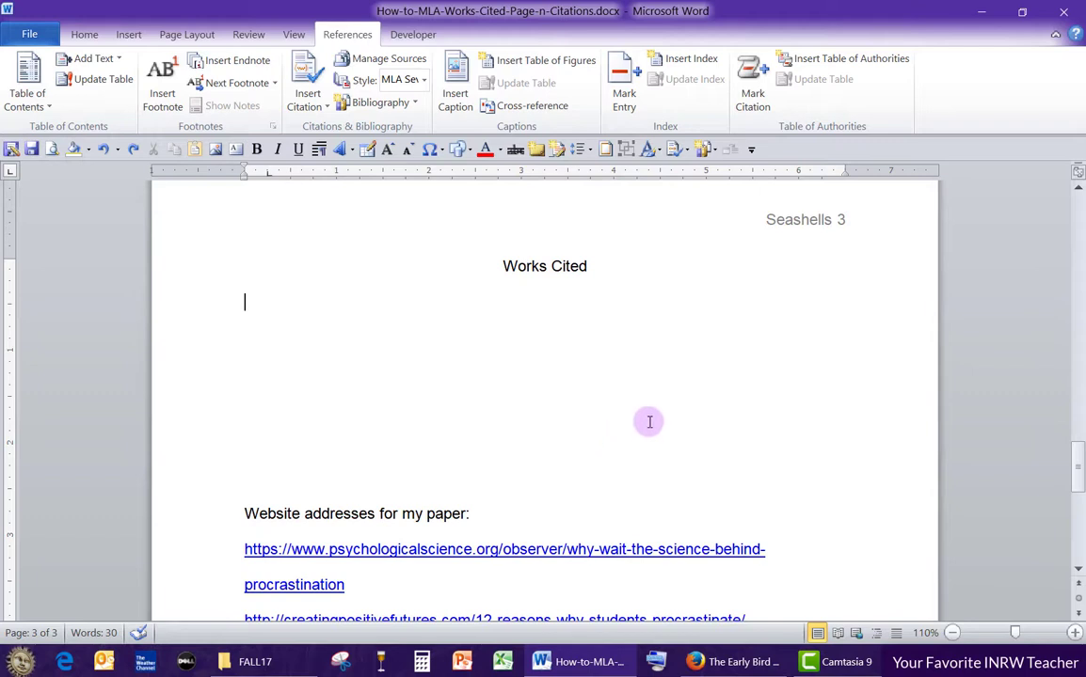
scroll(530, 423, up, 1)
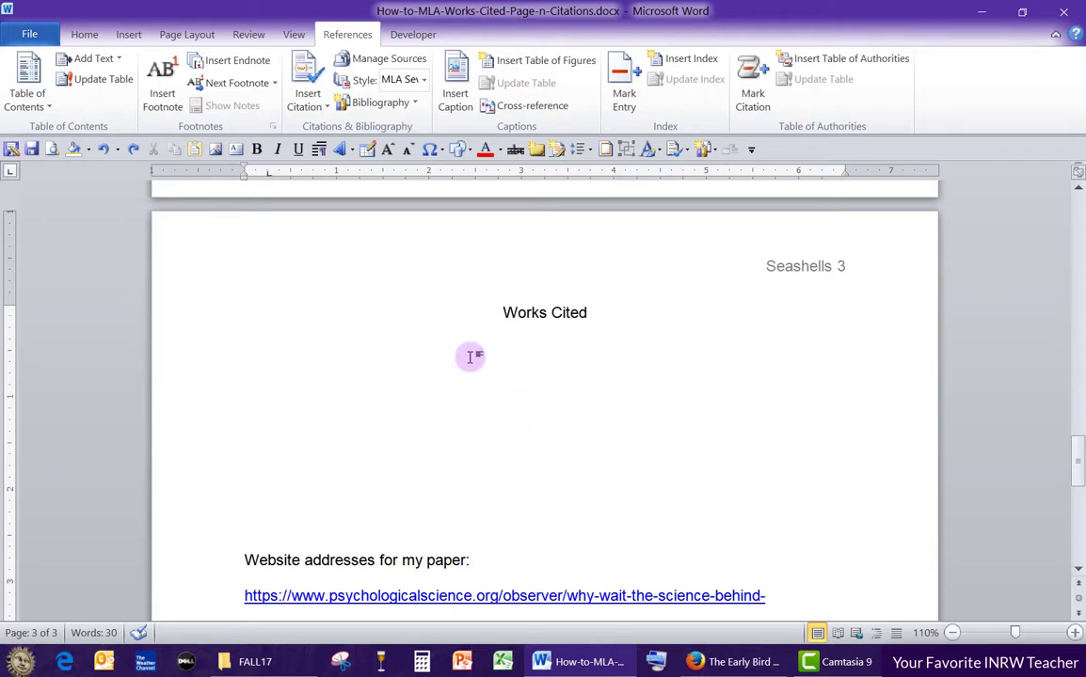
scroll(471, 358, down, 4)
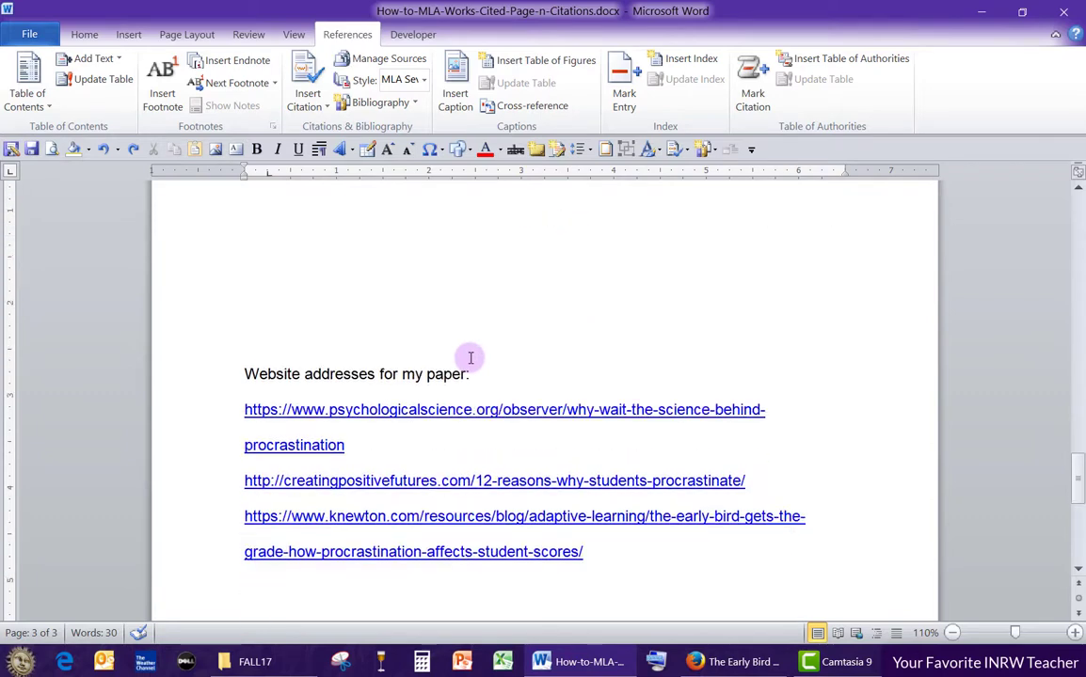
scroll(471, 357, up, 2)
scroll(471, 357, up, 4)
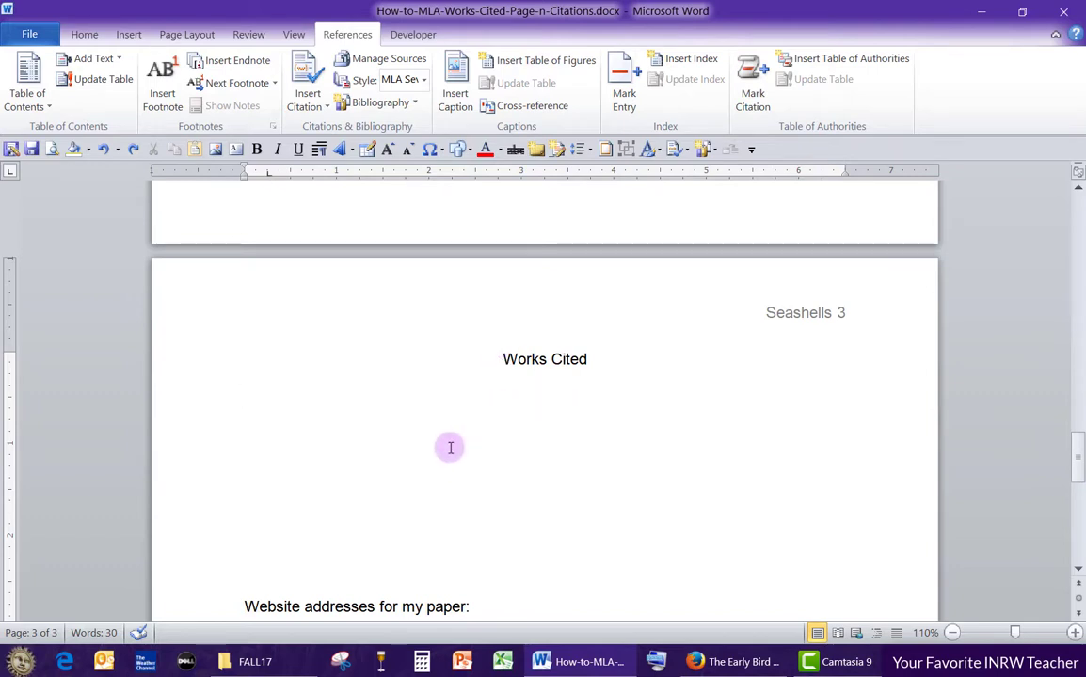
scroll(450, 447, down, 1)
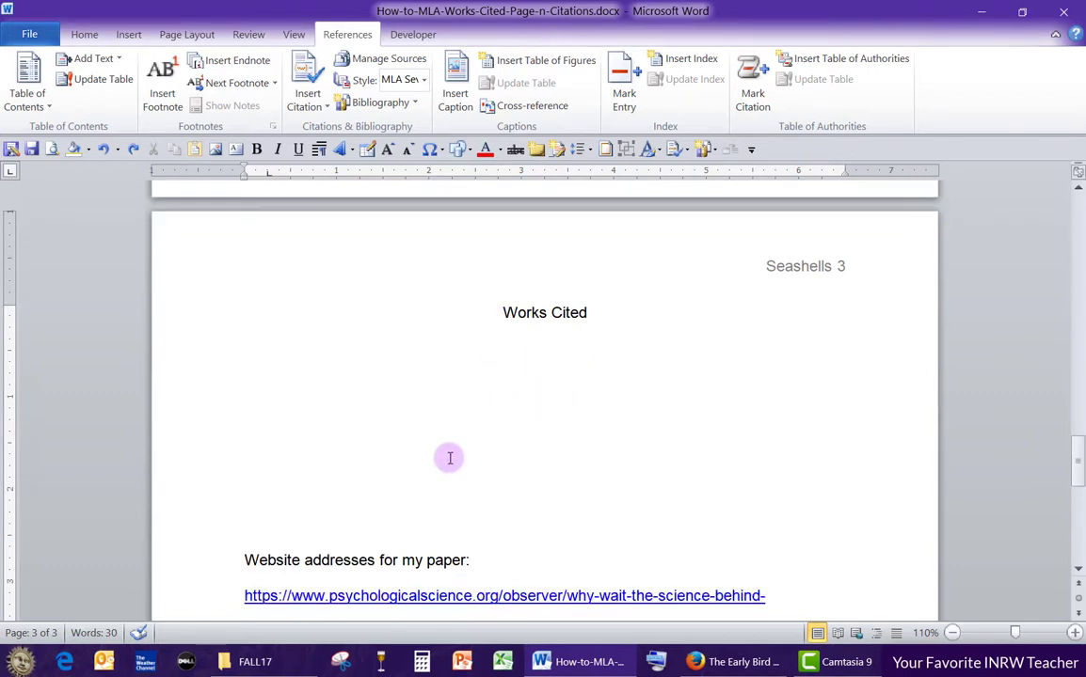
- Switch to Firefox and look over the three open procrastination articles from psychologicalscience.org, creatingpositivefutures.com and knewton.com
click(743, 663)
click(278, 45)
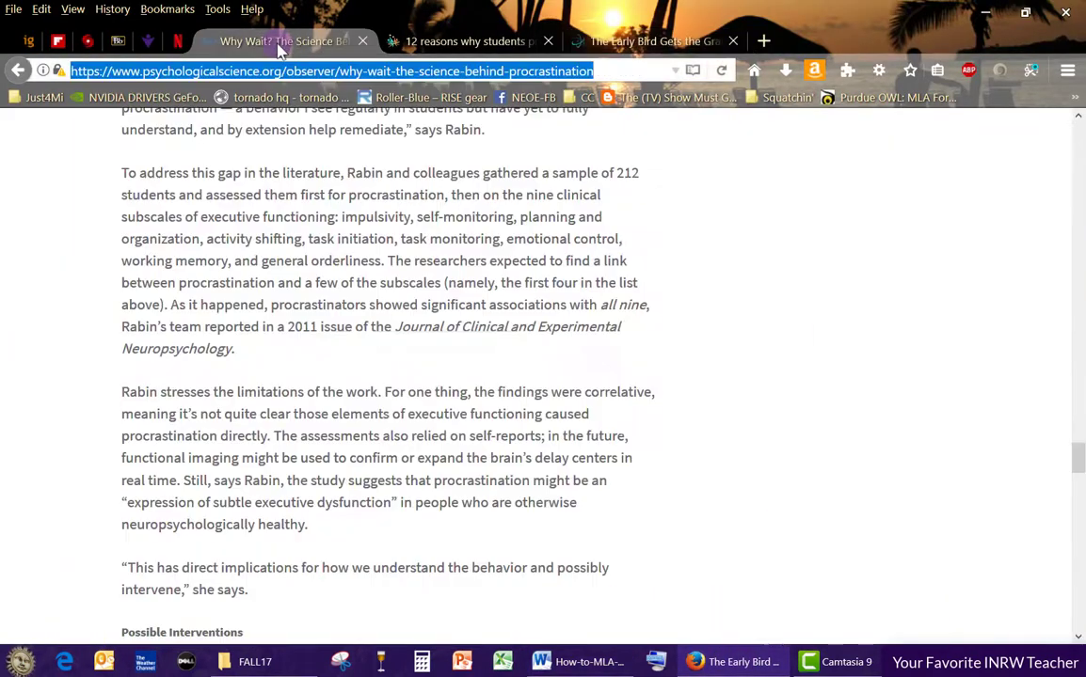
click(657, 221)
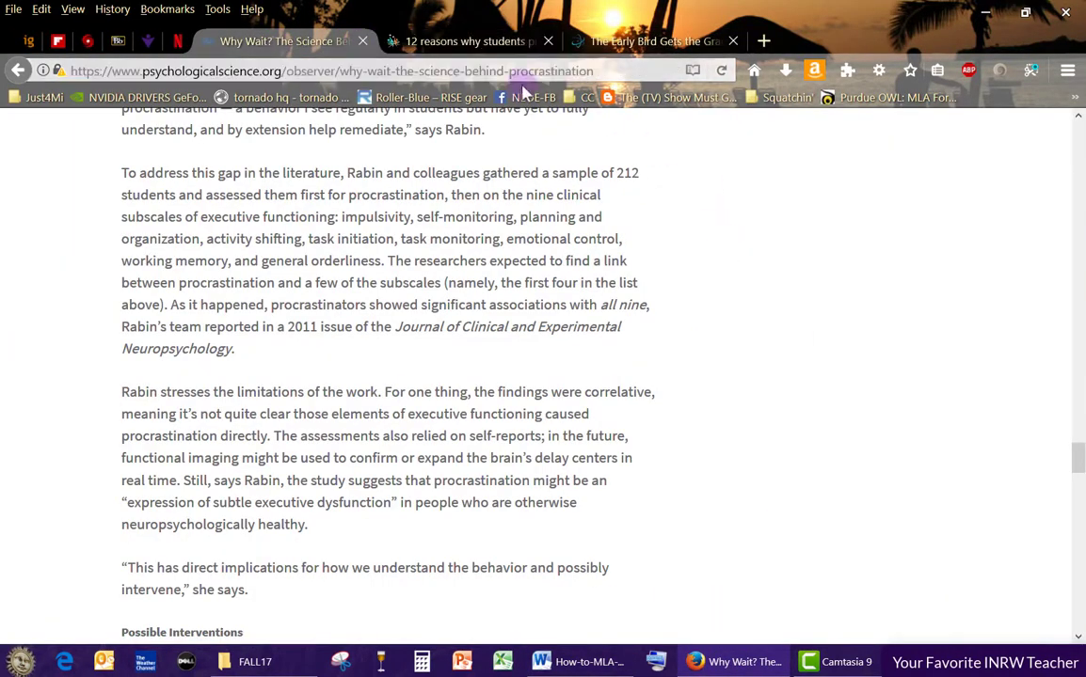
click(452, 41)
click(621, 41)
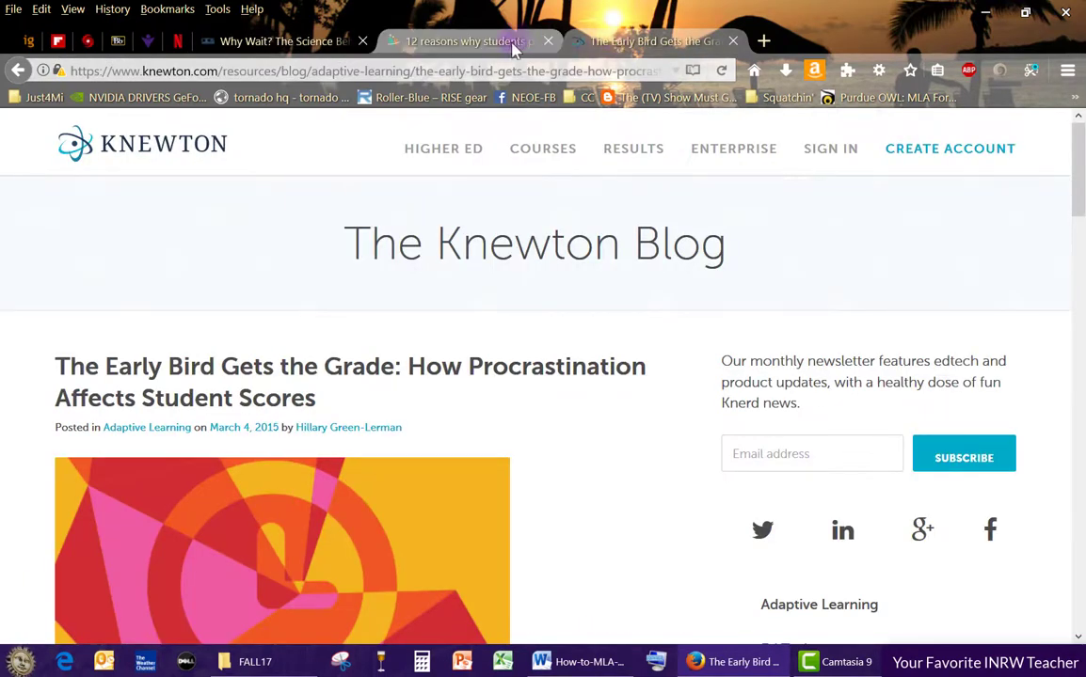
click(433, 42)
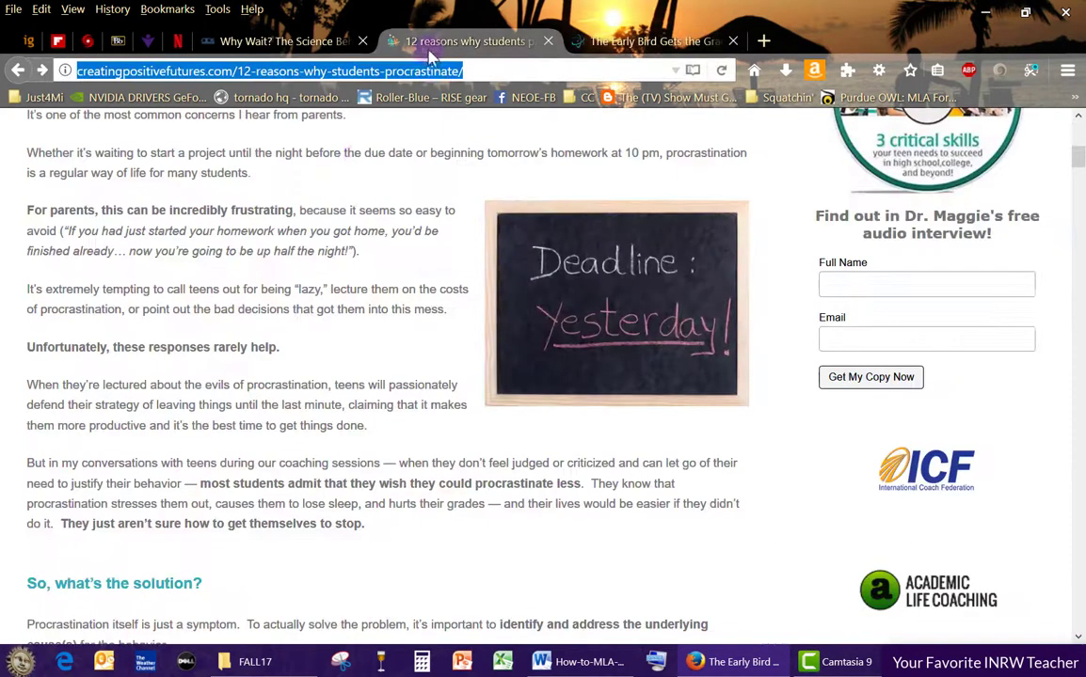
click(334, 178)
scroll(352, 264, up, 5)
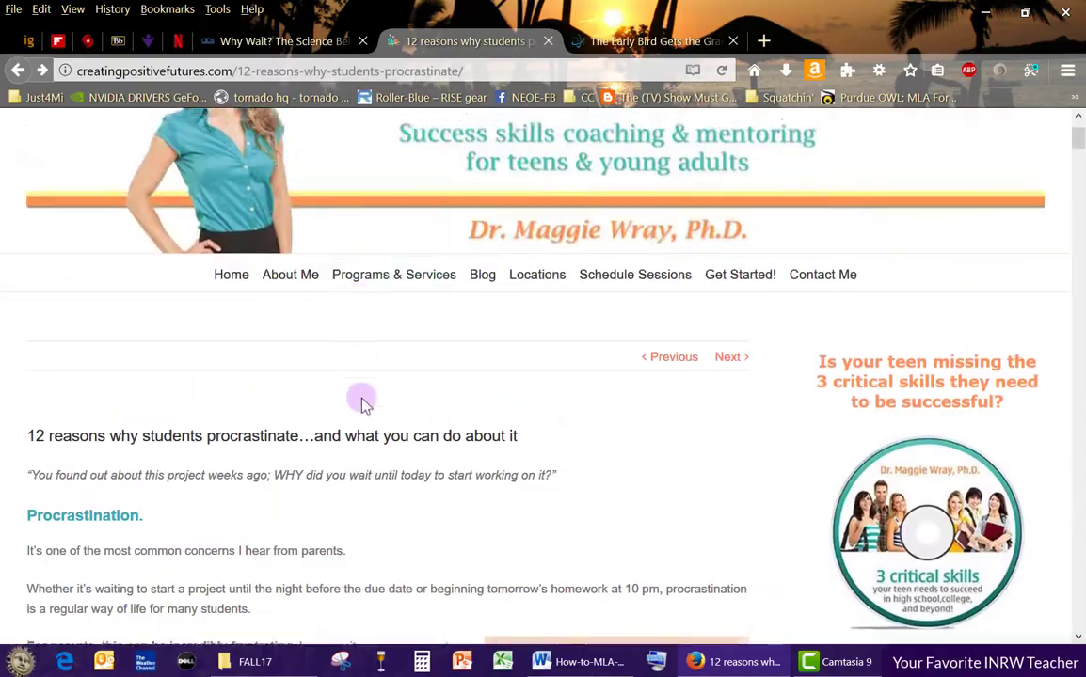
scroll(370, 473, up, 2)
click(287, 41)
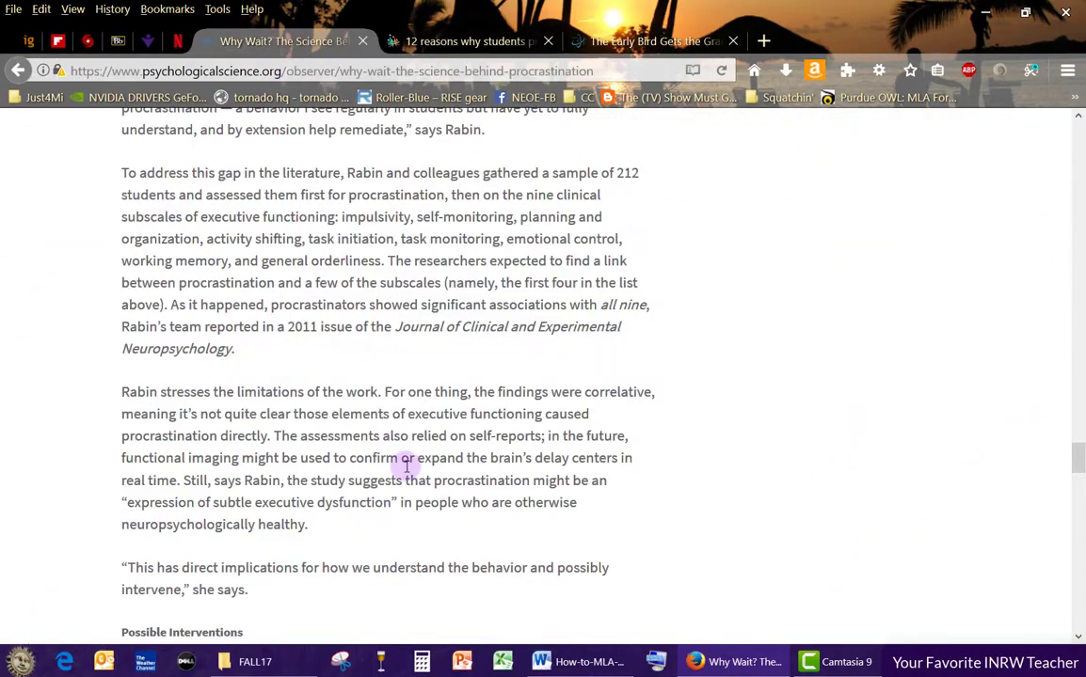
scroll(407, 465, up, 20)
scroll(400, 443, up, 15)
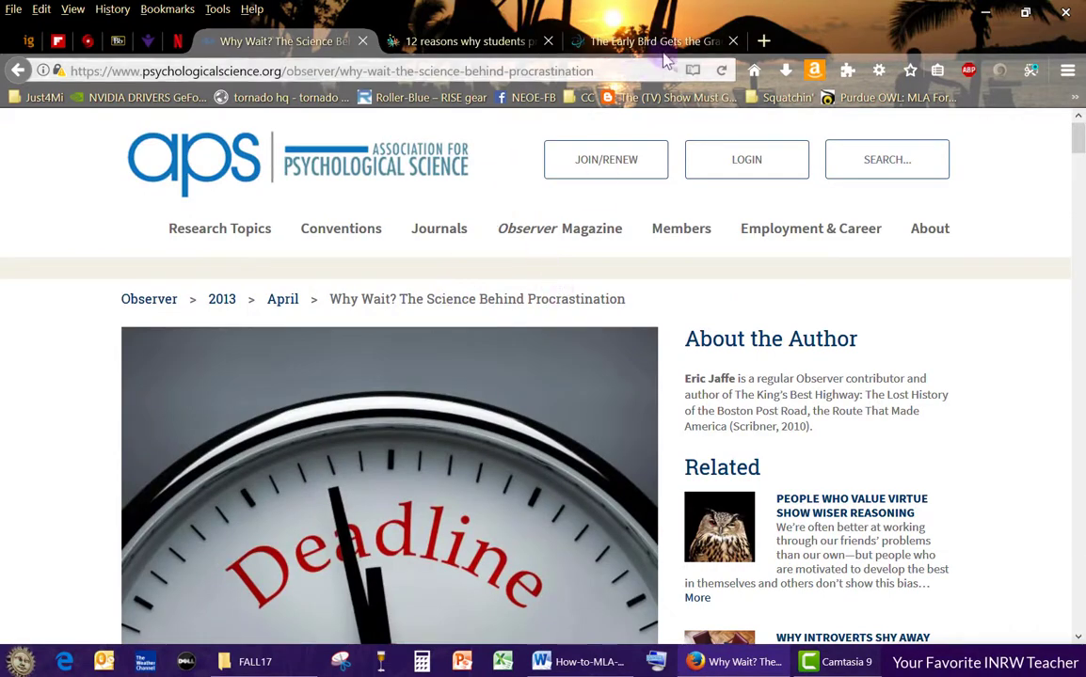
click(659, 42)
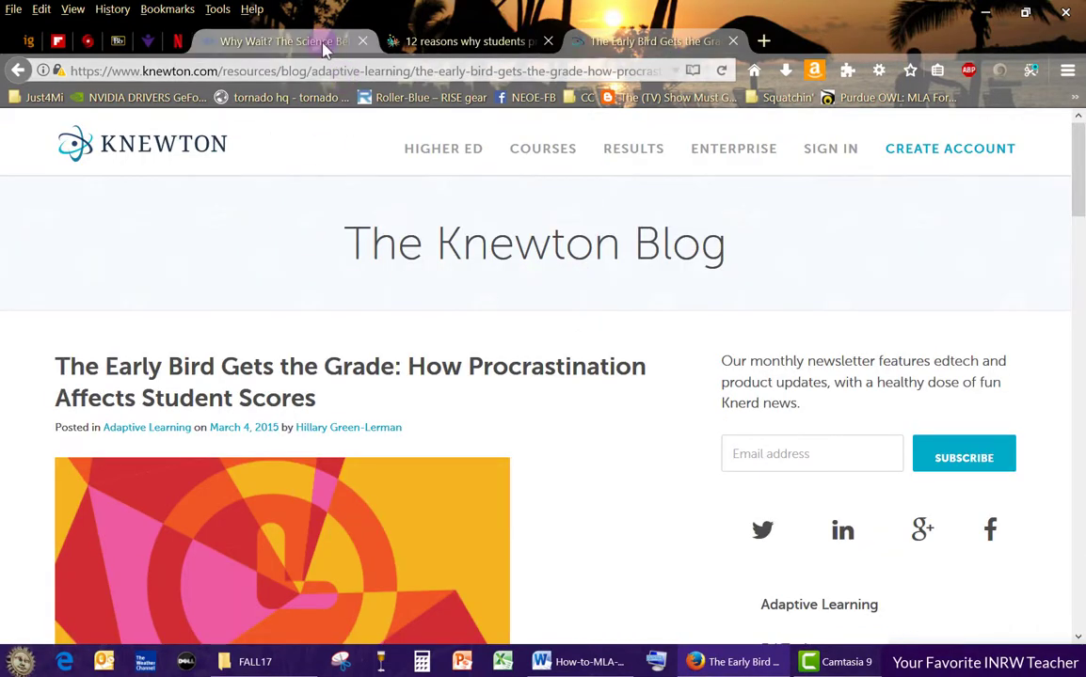
click(324, 49)
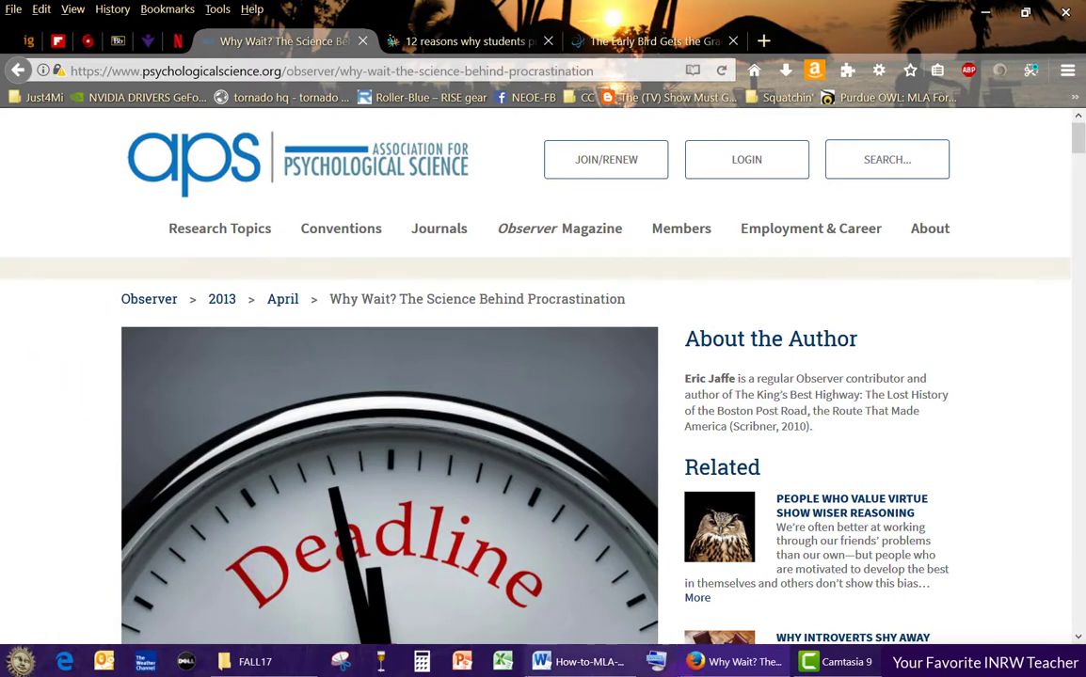
- Switch back to Word and return to the Works Cited page of How-to-MLA-Works-Cited-Page-n-Citations.docx
click(591, 663)
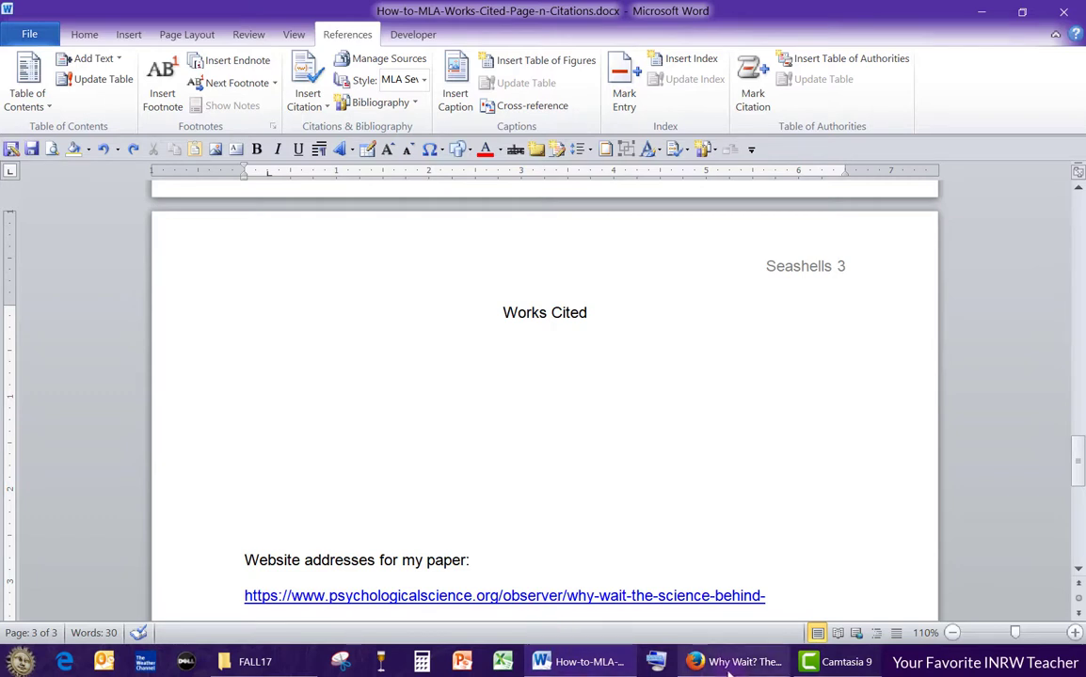
scroll(504, 464, down, 4)
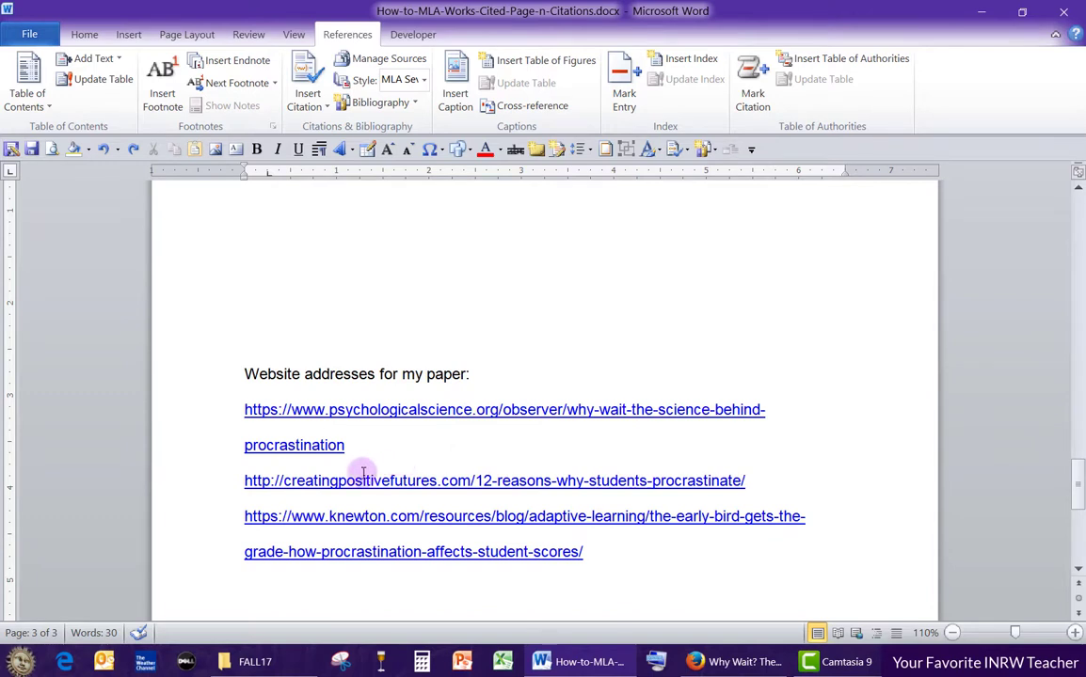
scroll(455, 310, up, 3)
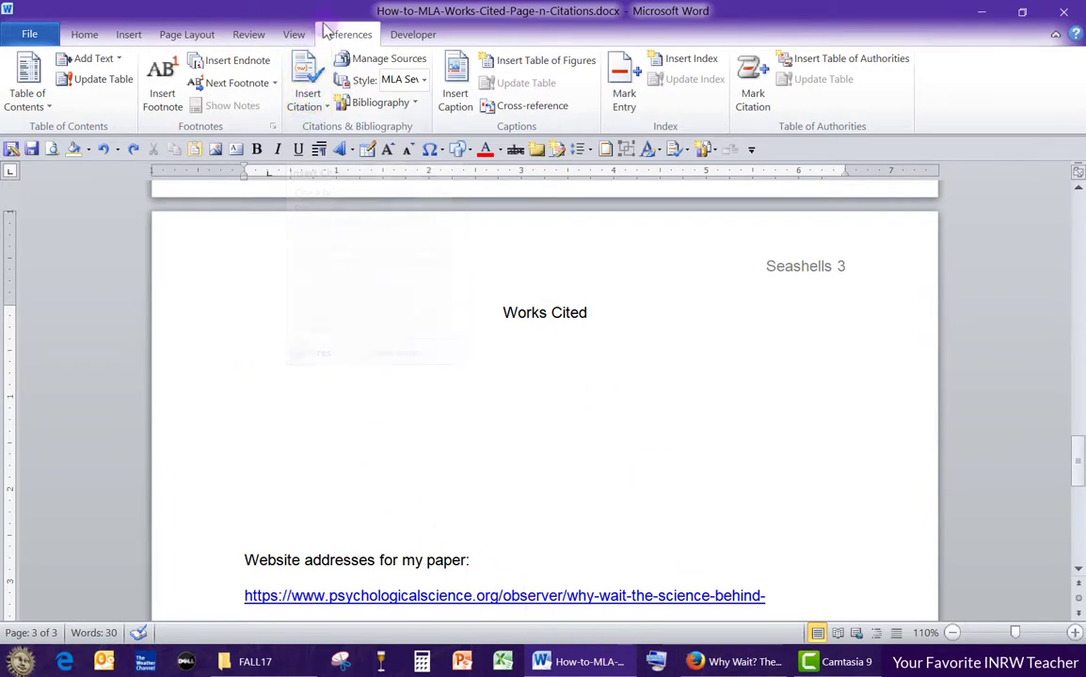
right_click(306, 97)
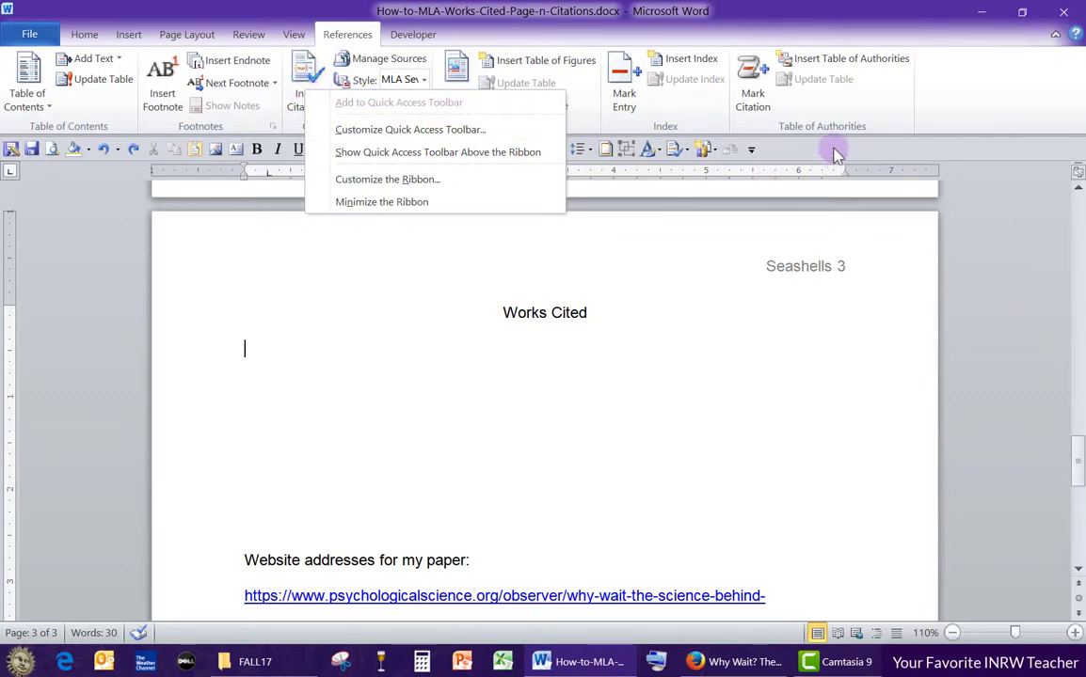
click(729, 155)
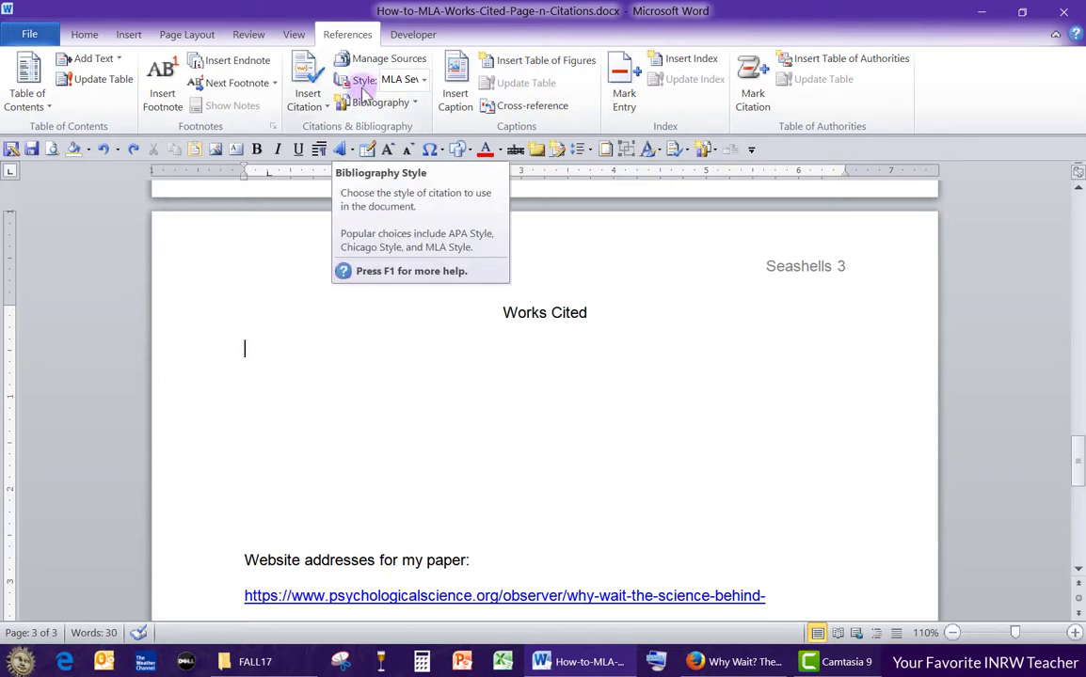
- Set the document's bibliography style to MLA Seventh Edition
click(424, 81)
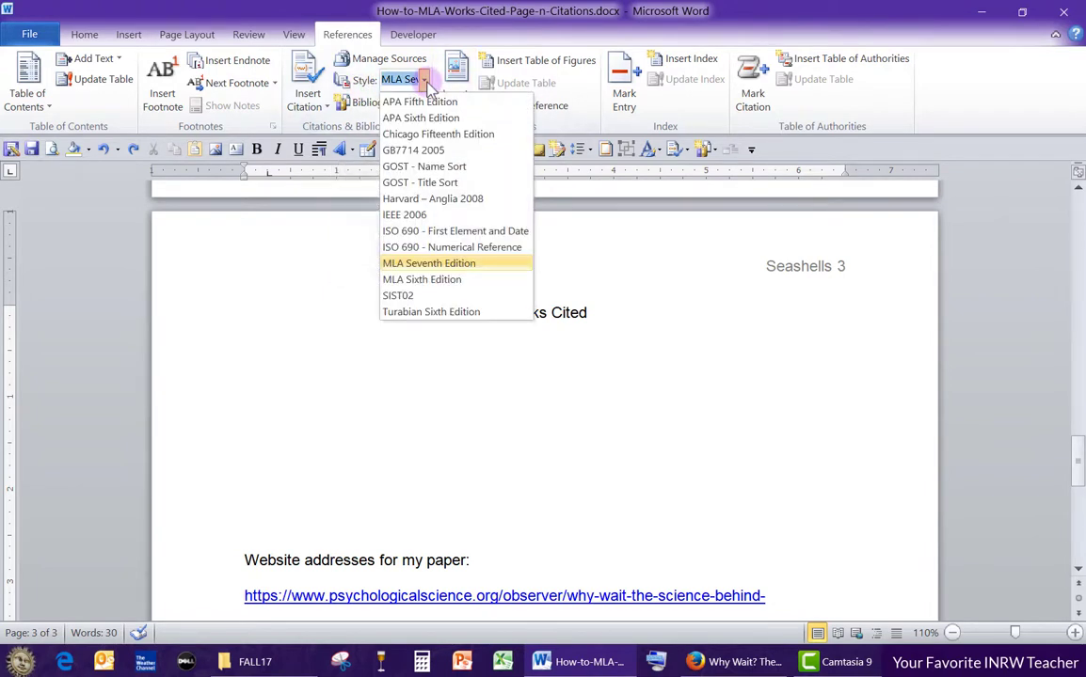
click(424, 81)
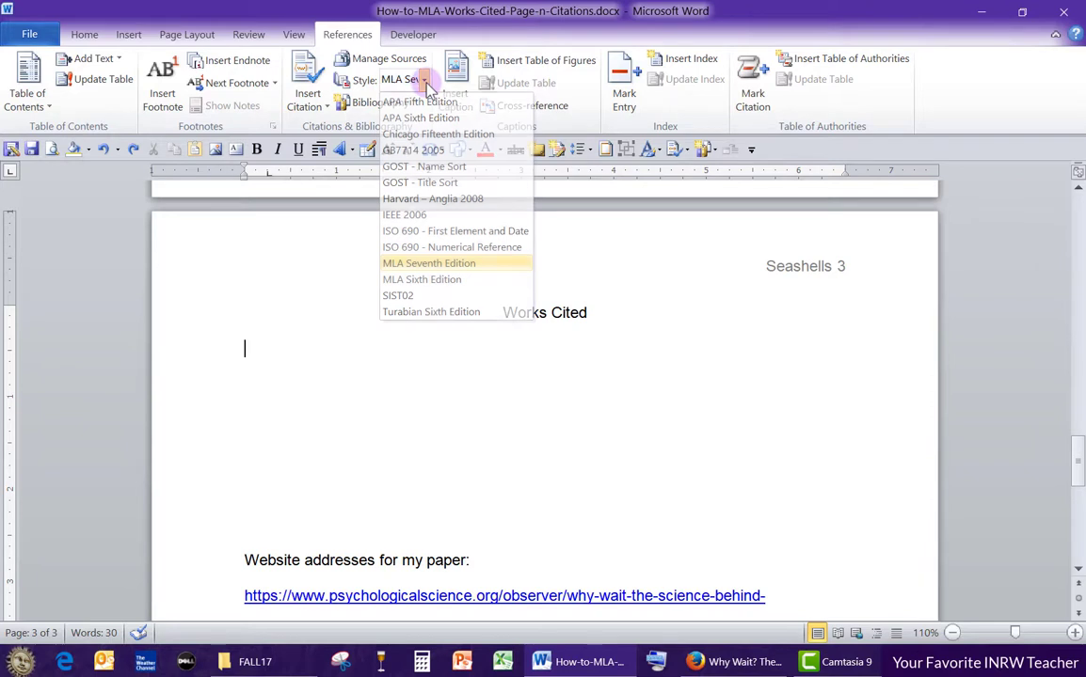
click(425, 81)
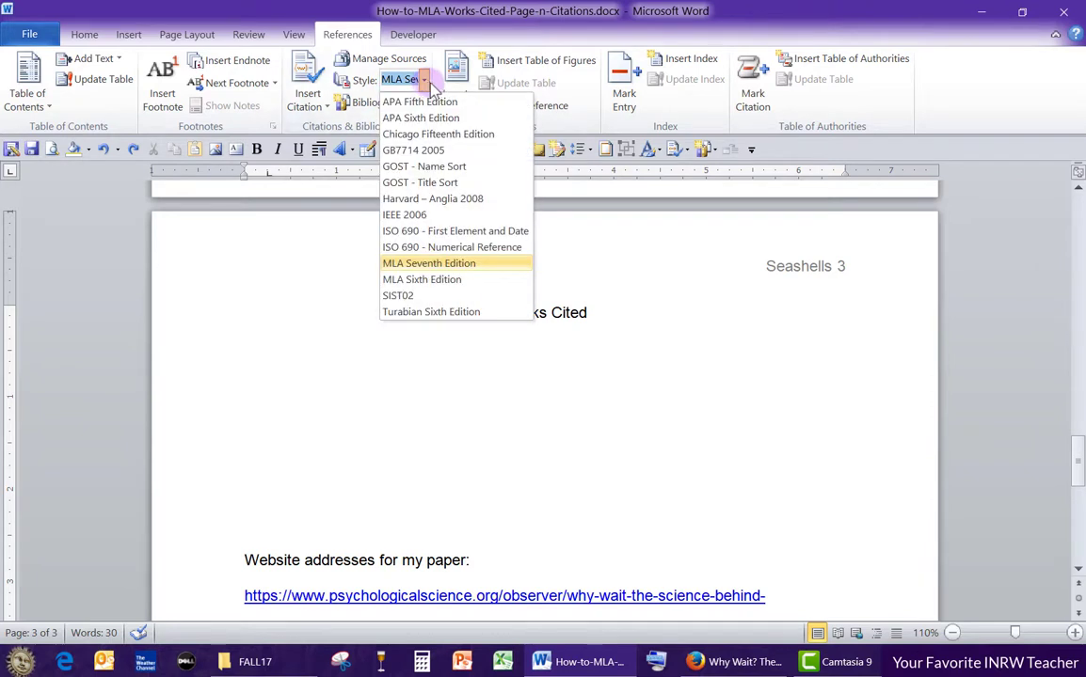
click(421, 81)
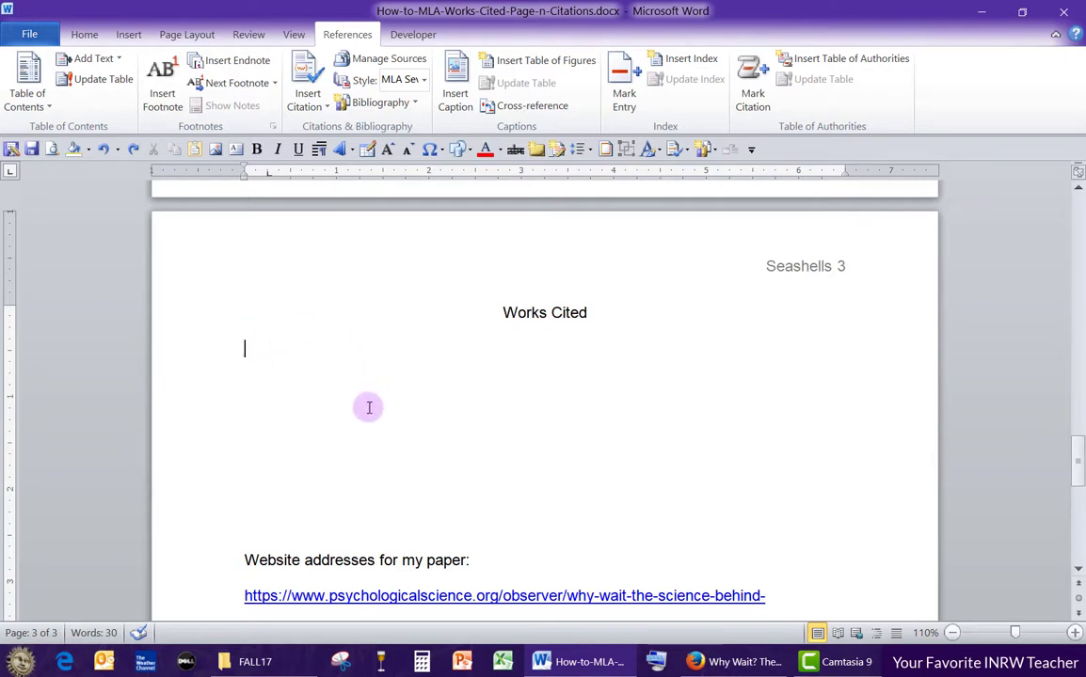
click(424, 81)
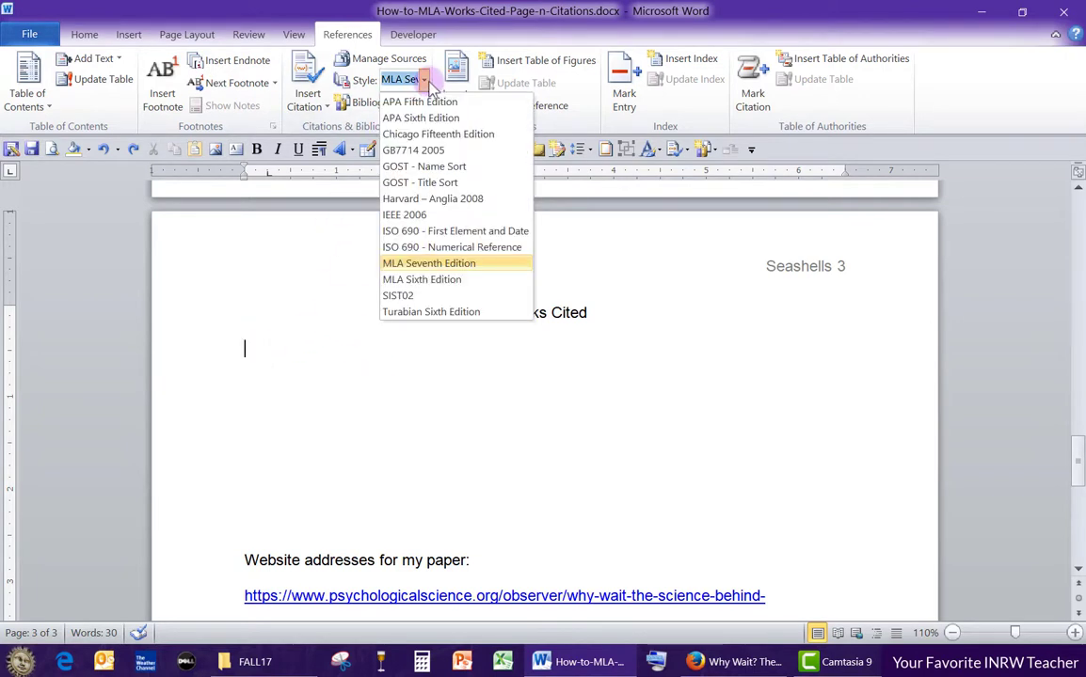
click(438, 265)
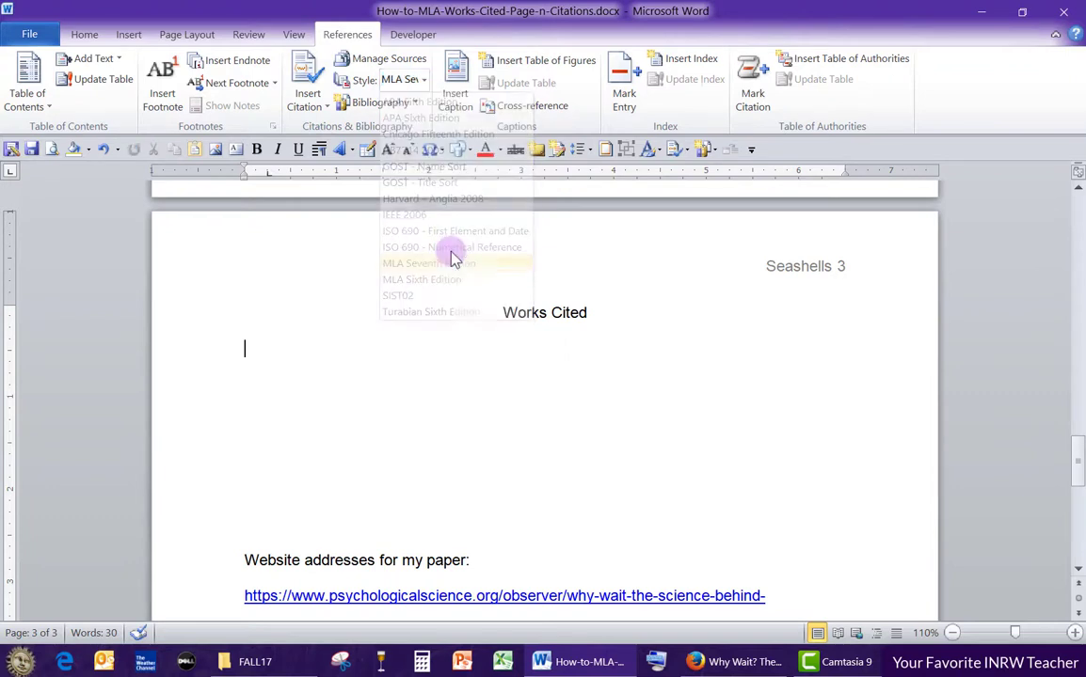
- Start a new citation source of type Web site and show all of its bibliography fields
click(306, 110)
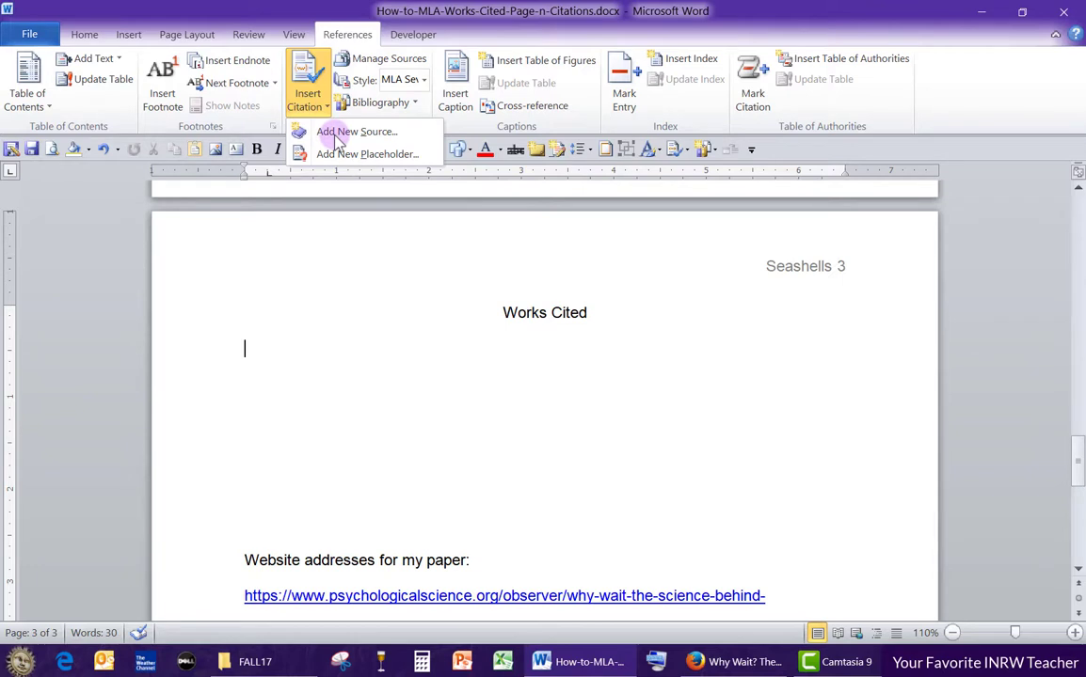
click(339, 132)
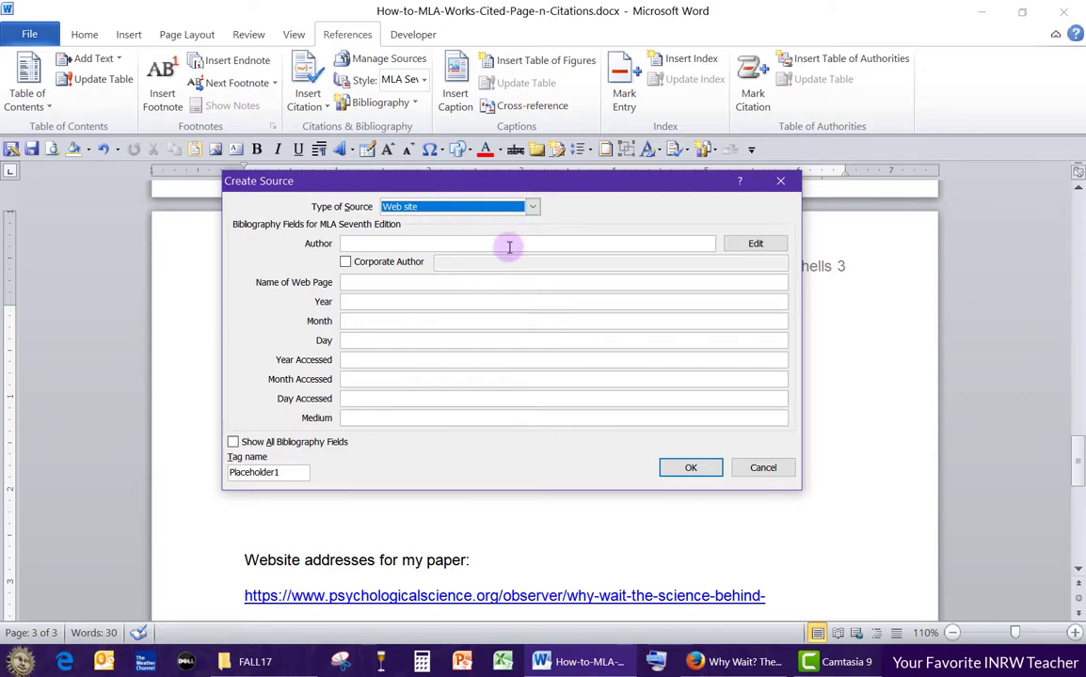
click(426, 209)
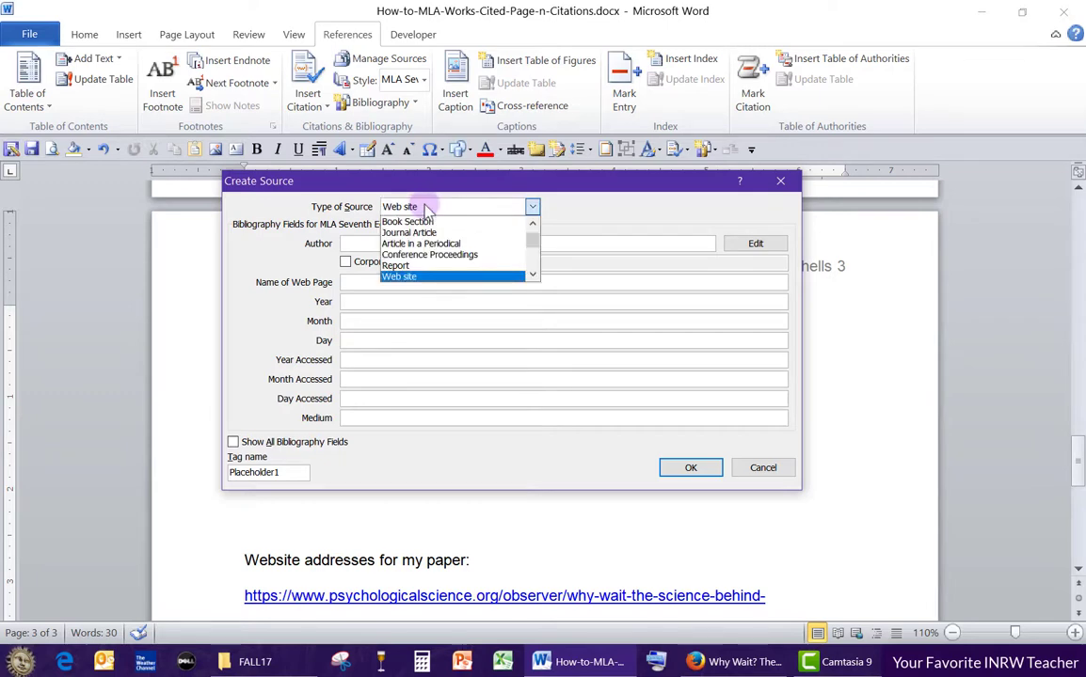
click(426, 209)
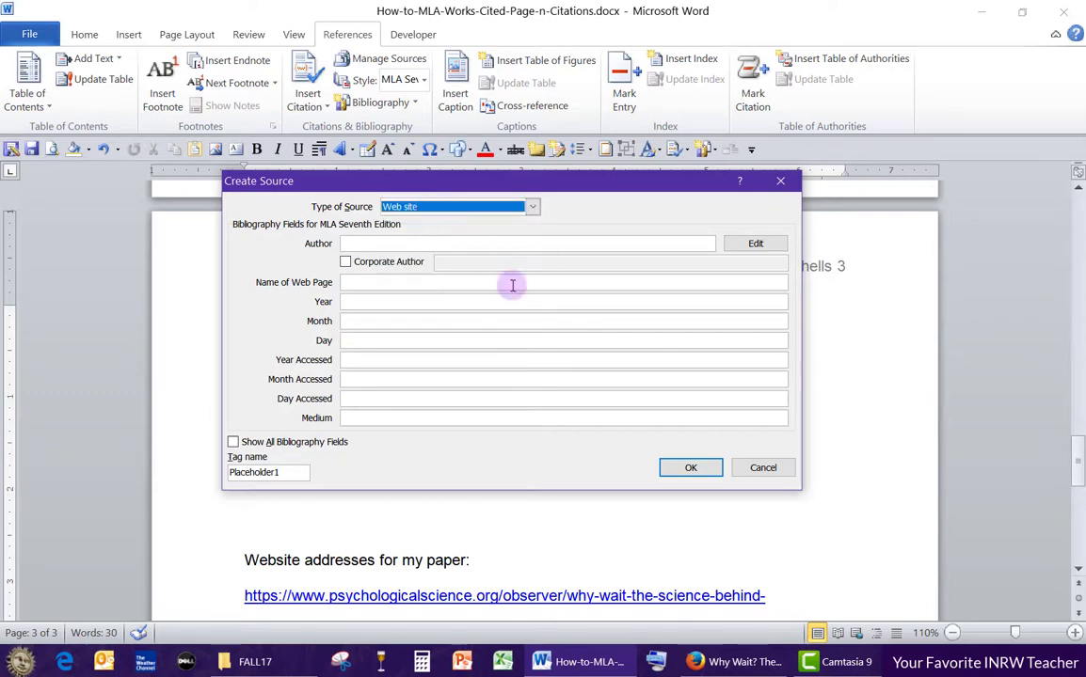
click(233, 442)
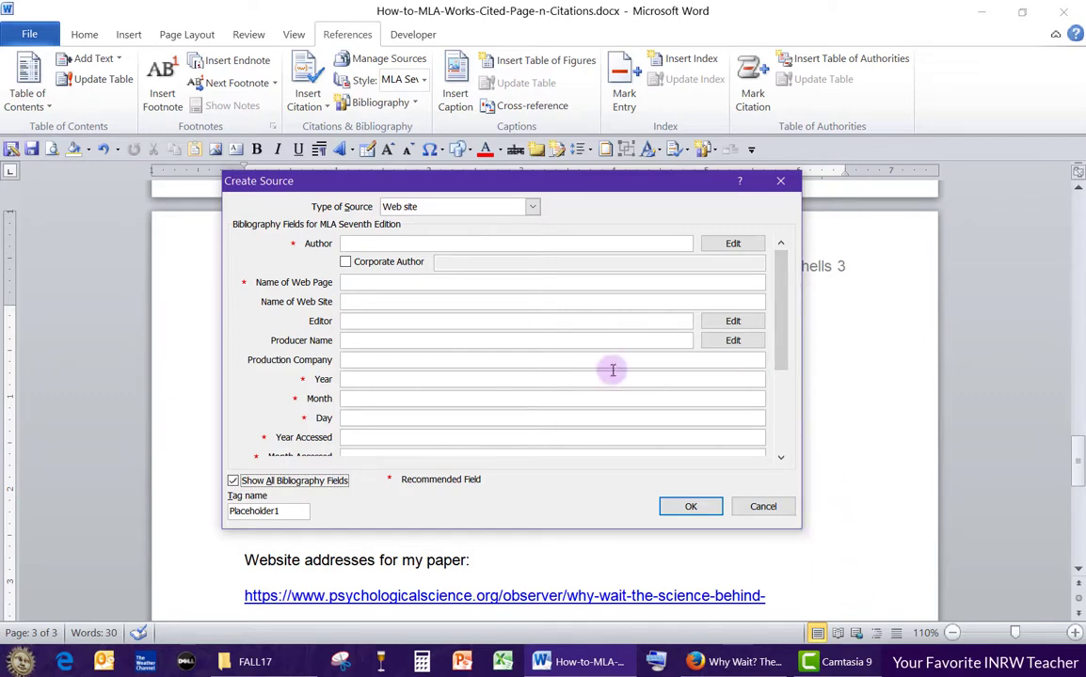
drag(492, 180, 511, 167)
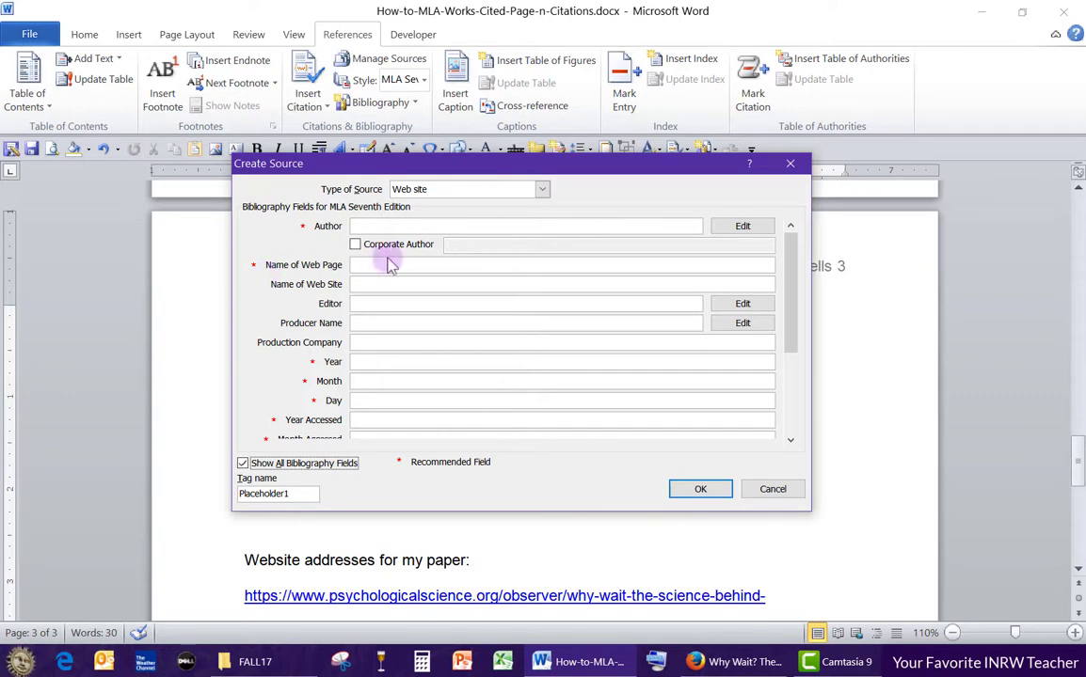
- Switch to Firefox and examine the psychologicalscience.org article for its author, title and publication date
click(381, 225)
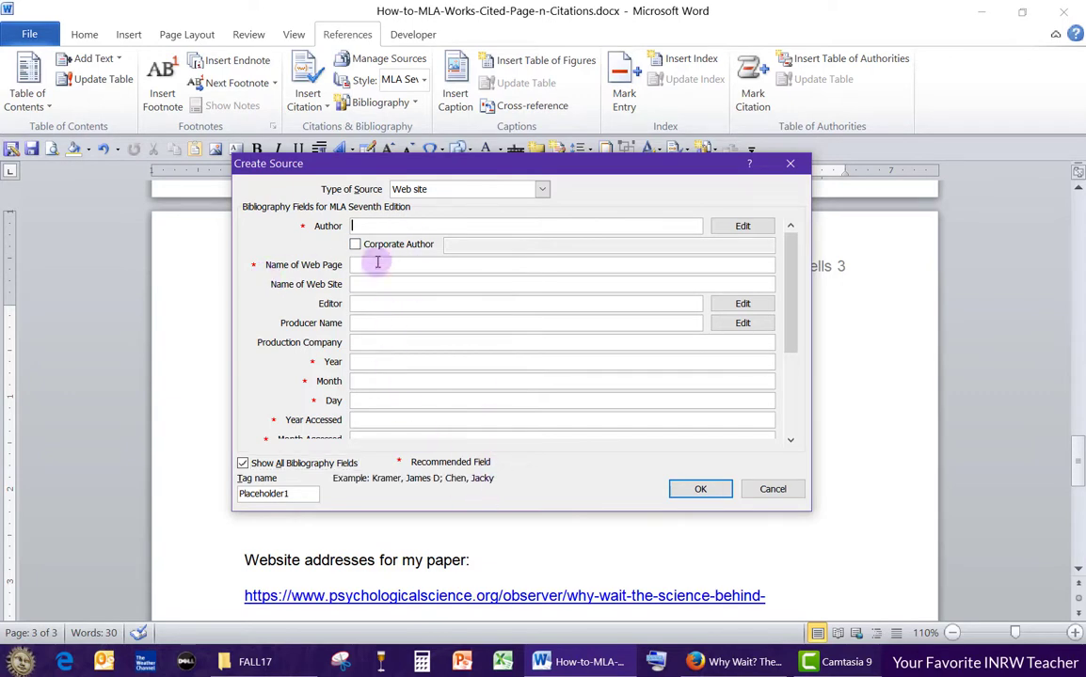
click(746, 664)
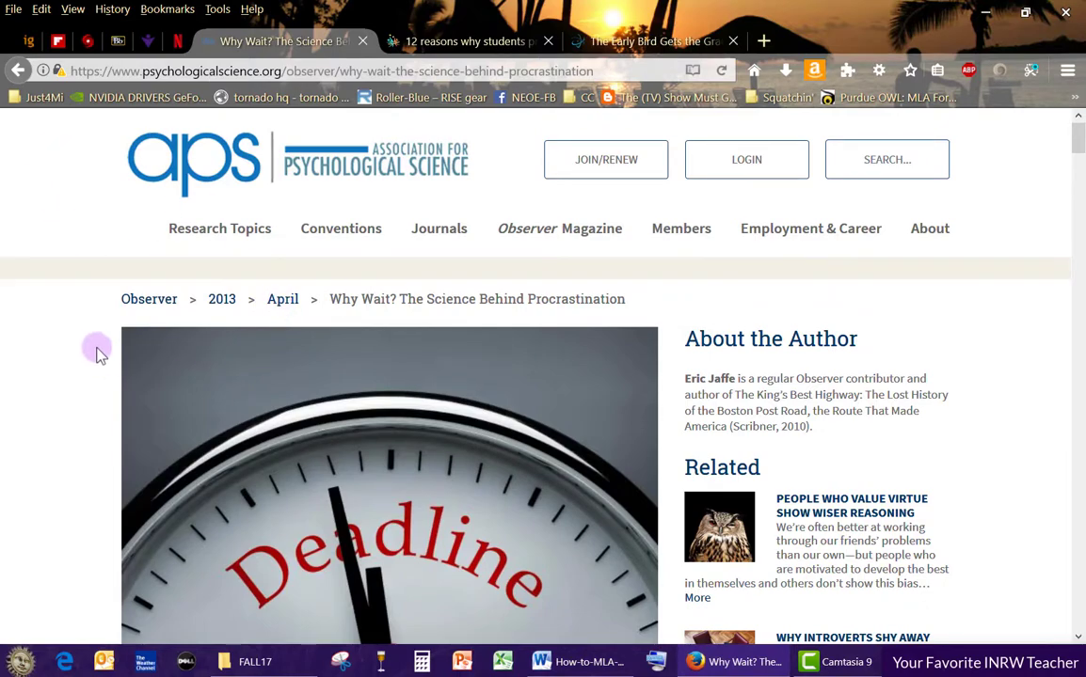
scroll(83, 276, down, 1)
scroll(83, 275, down, 5)
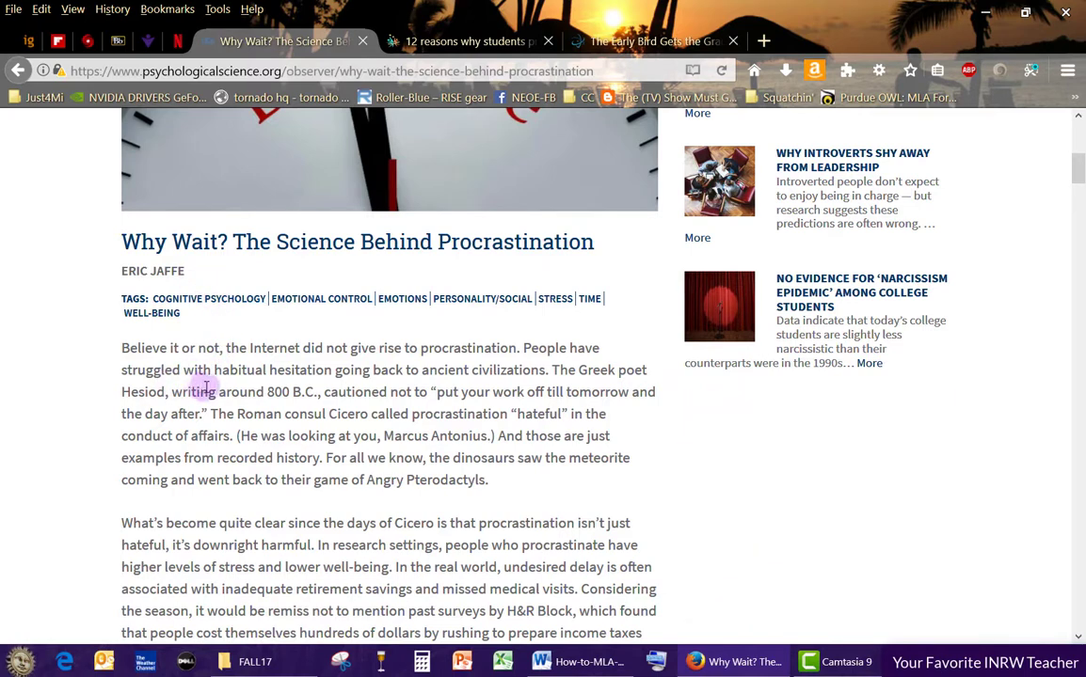
scroll(185, 362, down, 1)
scroll(184, 358, down, 20)
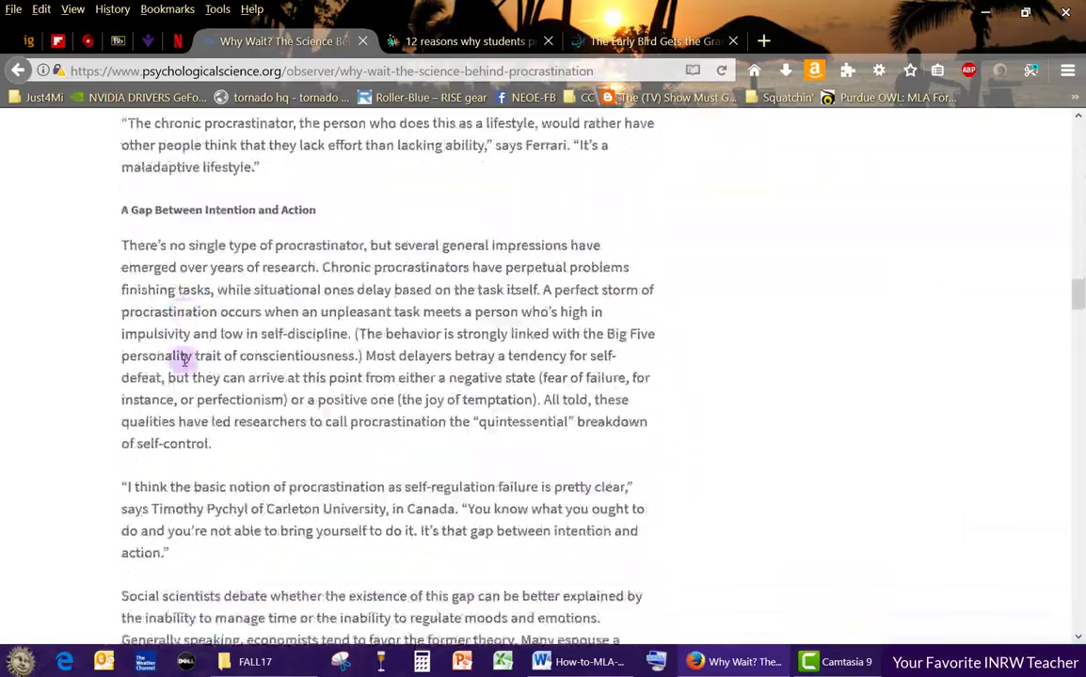
scroll(183, 360, down, 5)
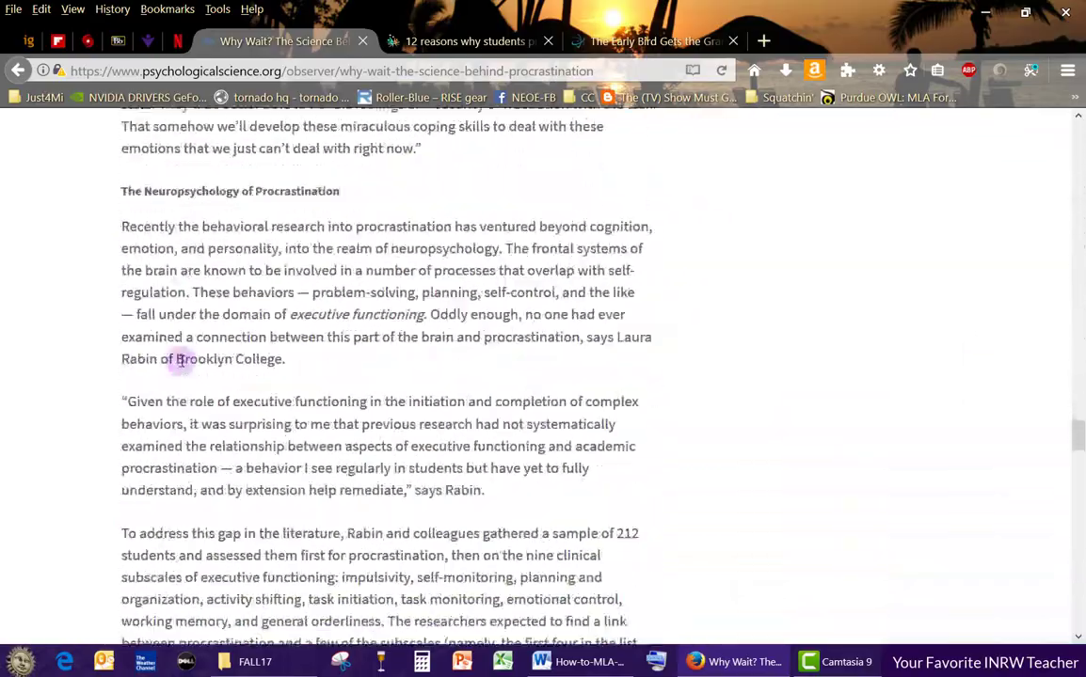
scroll(180, 359, down, 20)
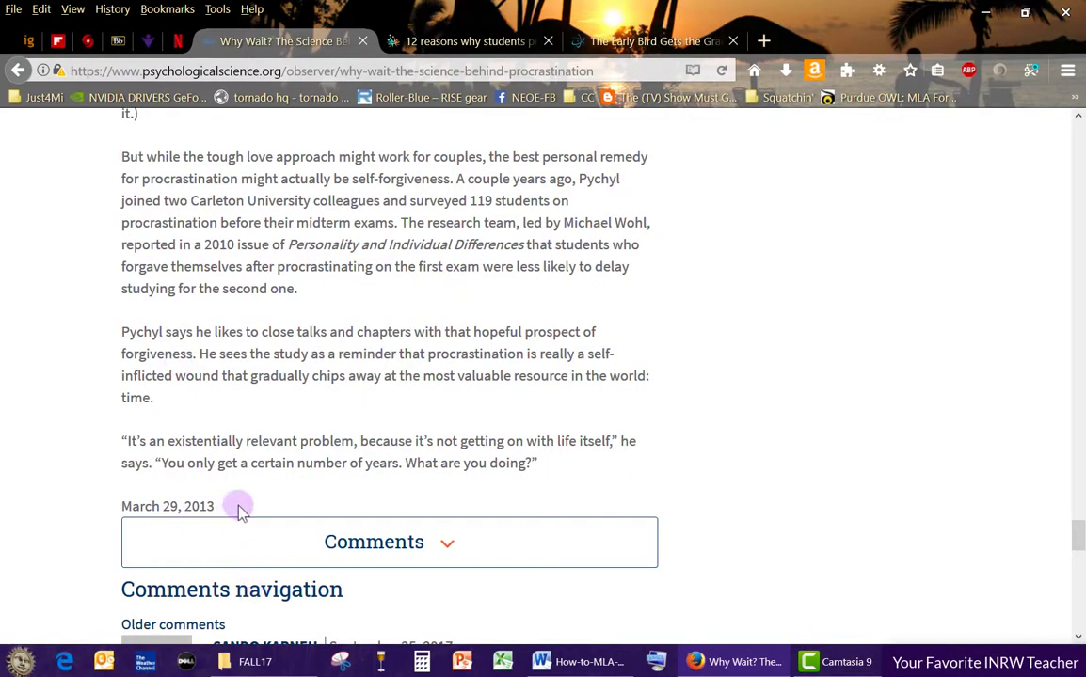
scroll(254, 490, up, 15)
scroll(272, 473, up, 20)
scroll(306, 445, up, 5)
scroll(303, 439, down, 6)
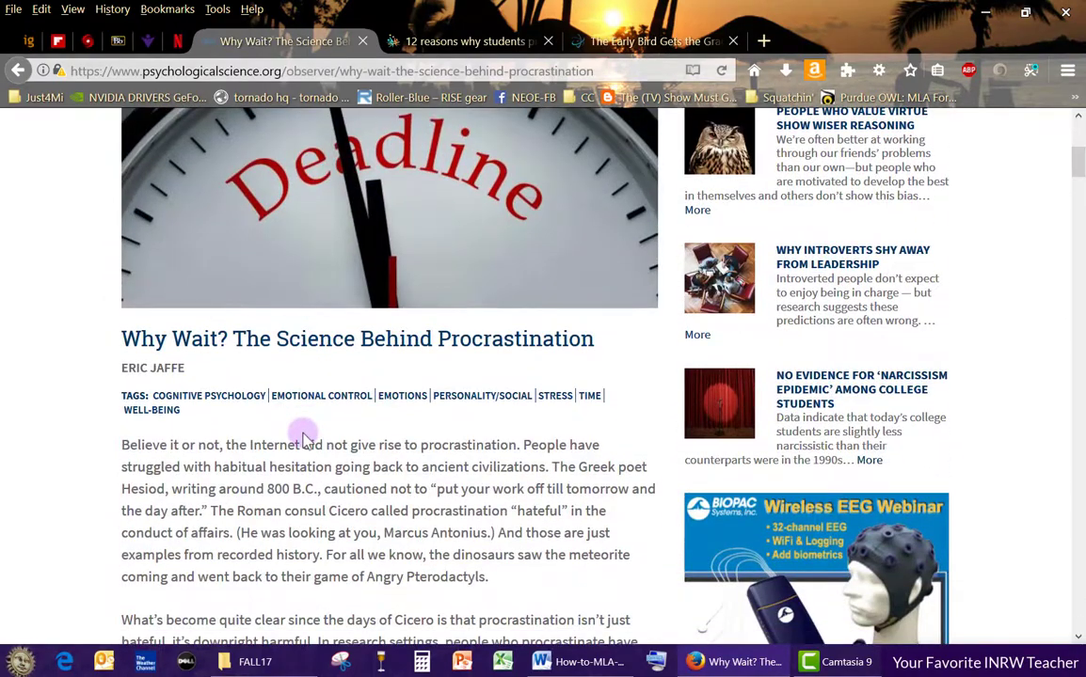
scroll(303, 439, down, 4)
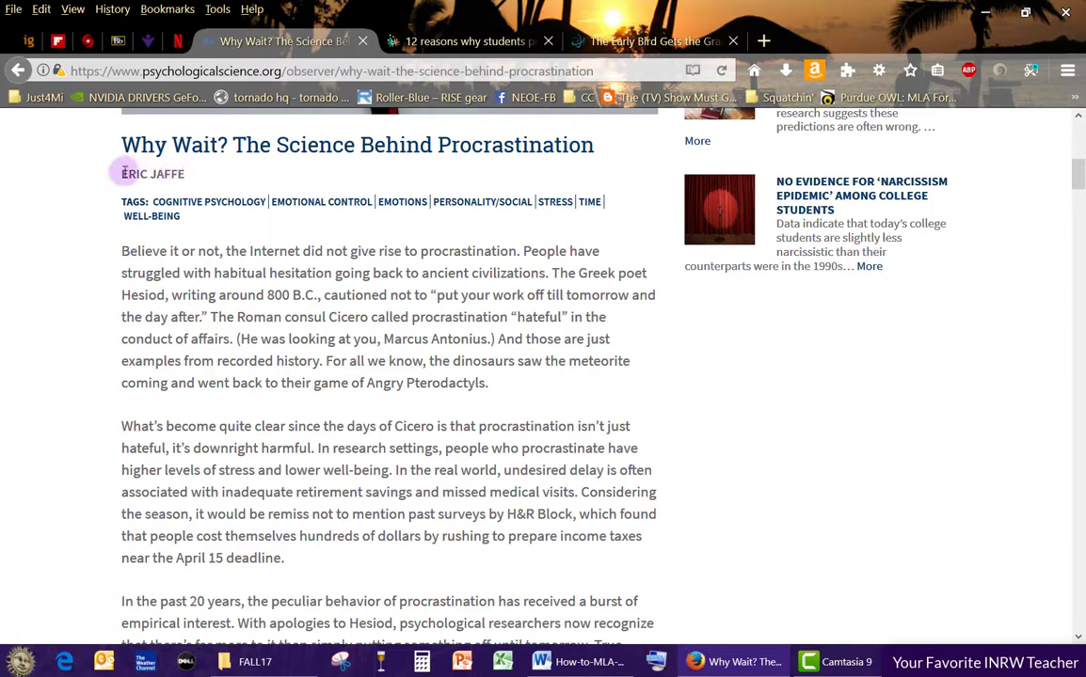
- Copy the author's name from the article's byline and paste it into the Author field of the new source in Word
drag(122, 173, 186, 174)
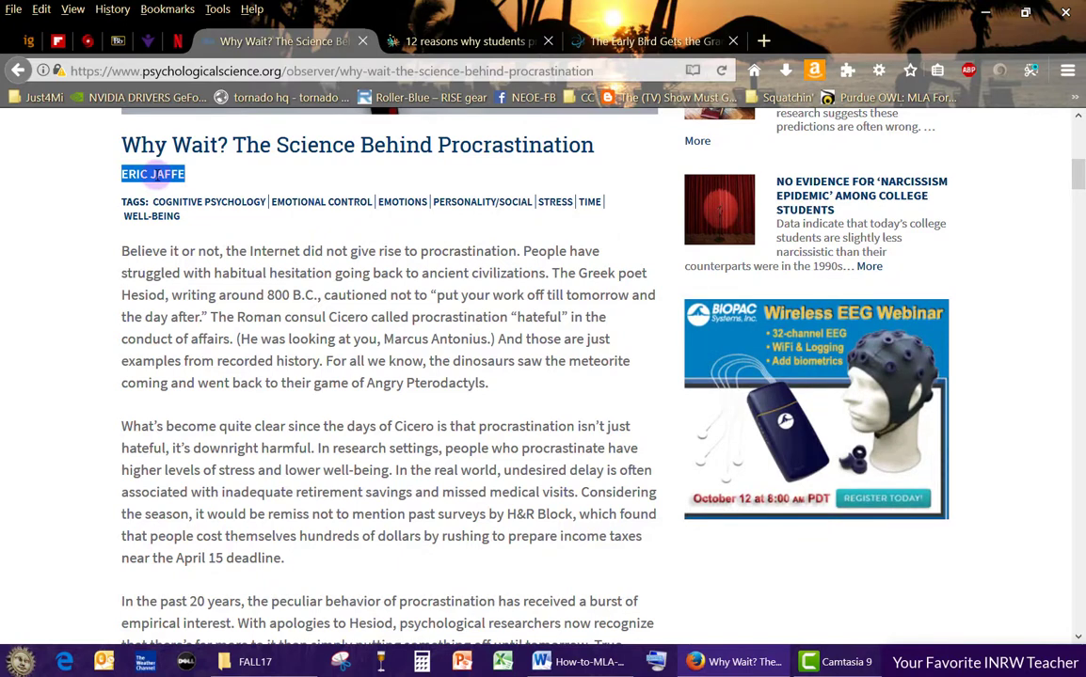
right_click(157, 175)
click(179, 184)
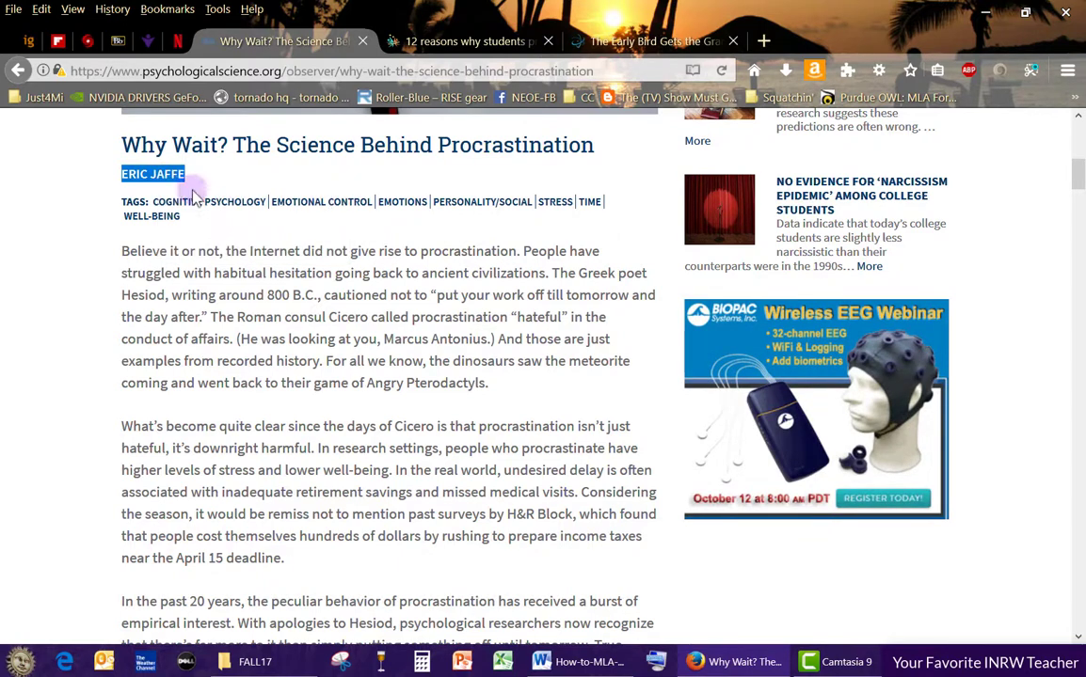
click(548, 663)
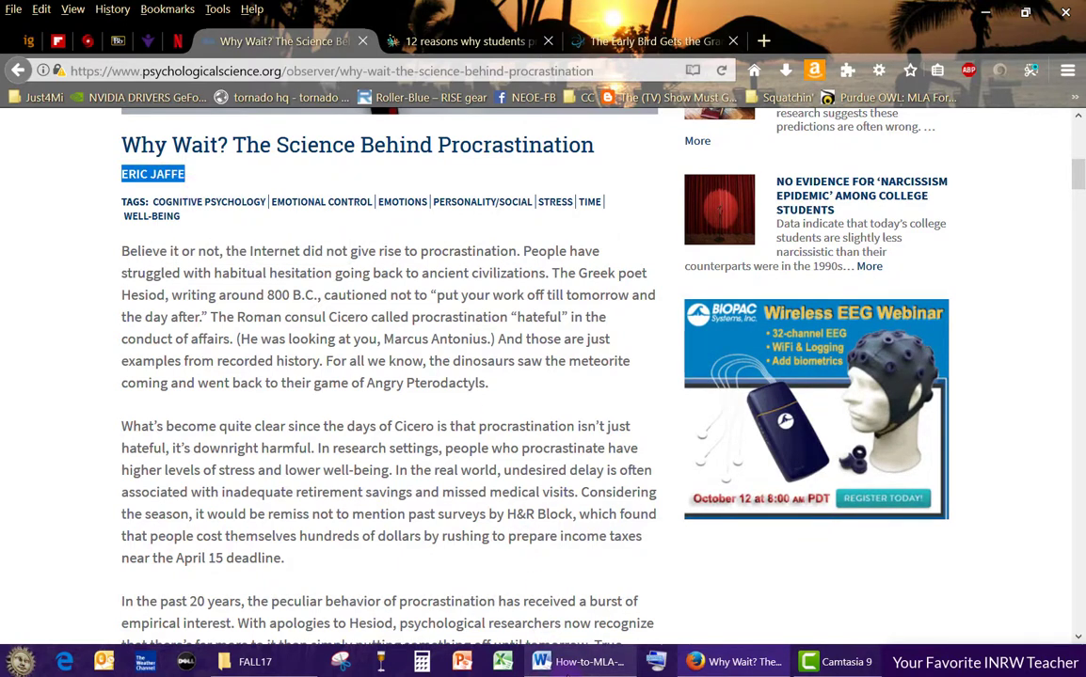
click(575, 667)
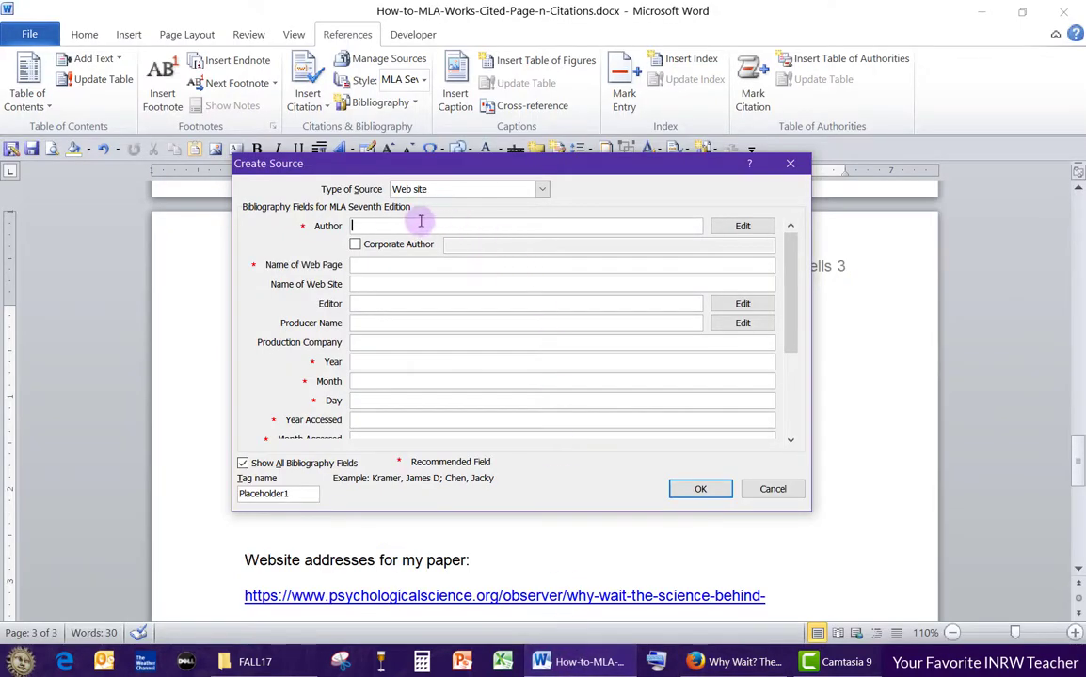
right_click(384, 226)
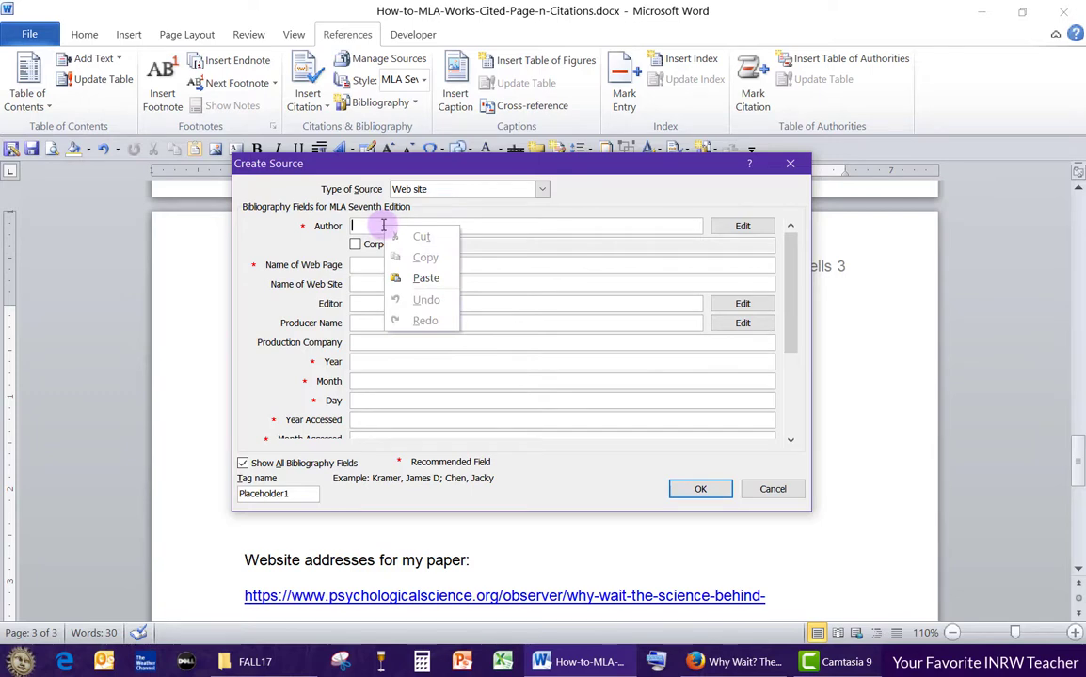
click(414, 277)
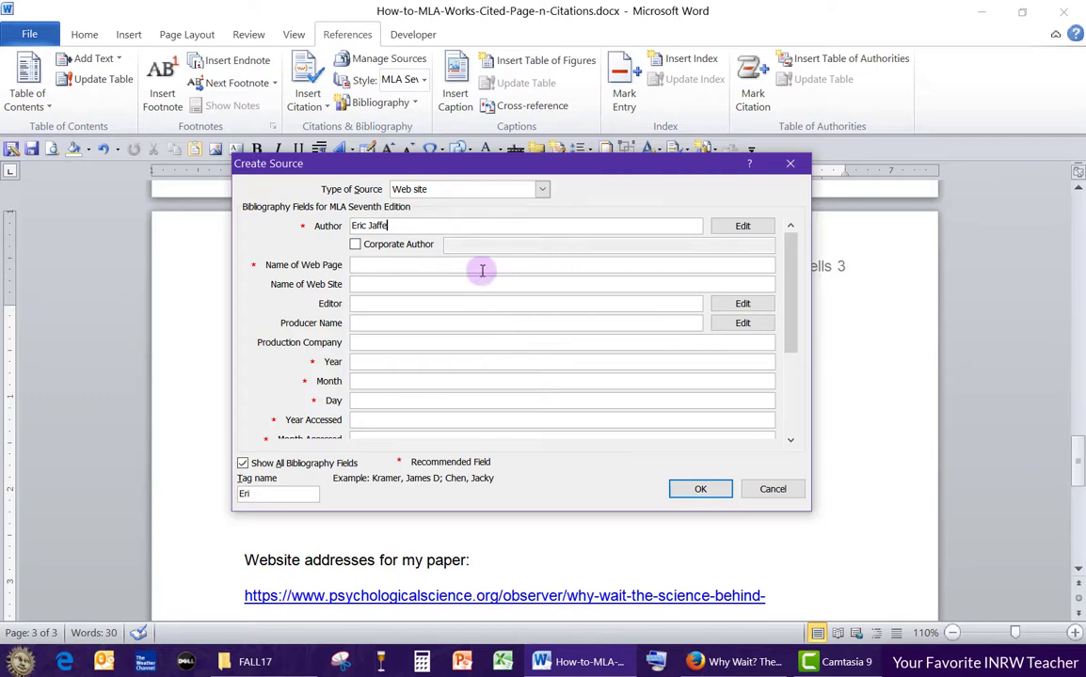
- Copy the article title "Why Wait? The Science Behind Procrastination" from Firefox into the source's Name of Web Page field in Word
click(400, 264)
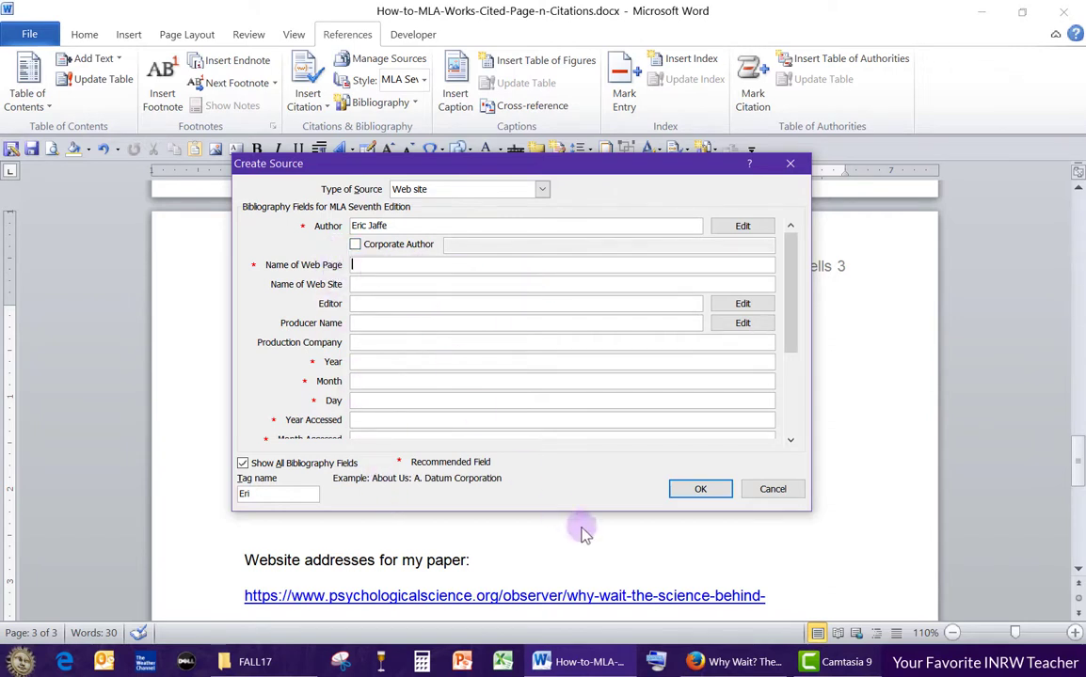
click(717, 665)
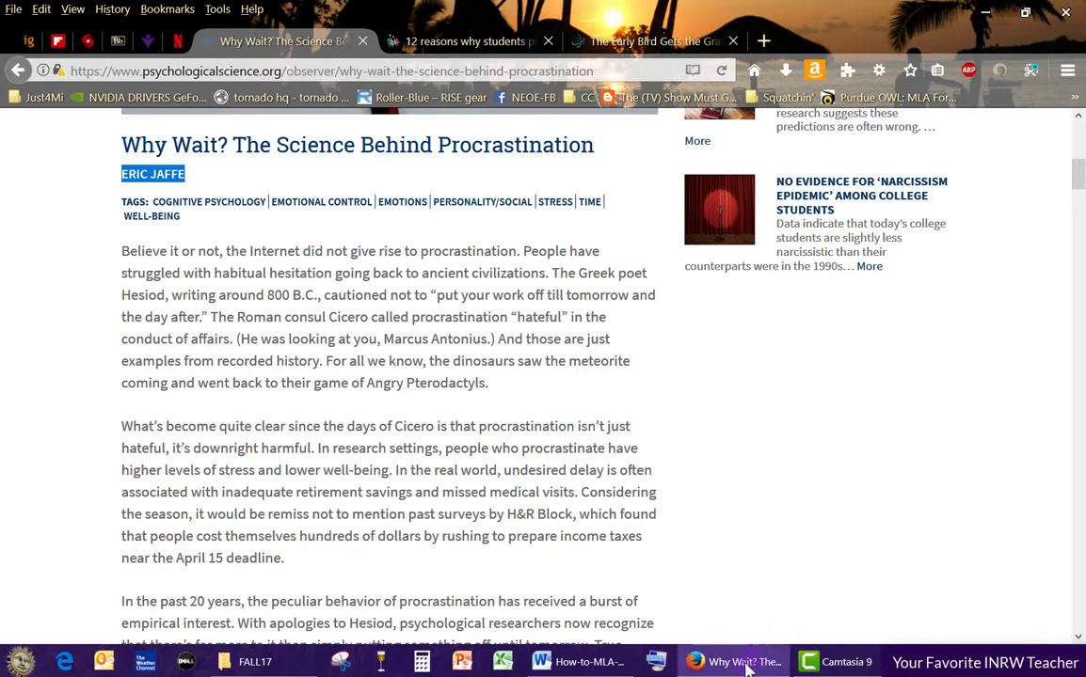
mouse_move(758, 667)
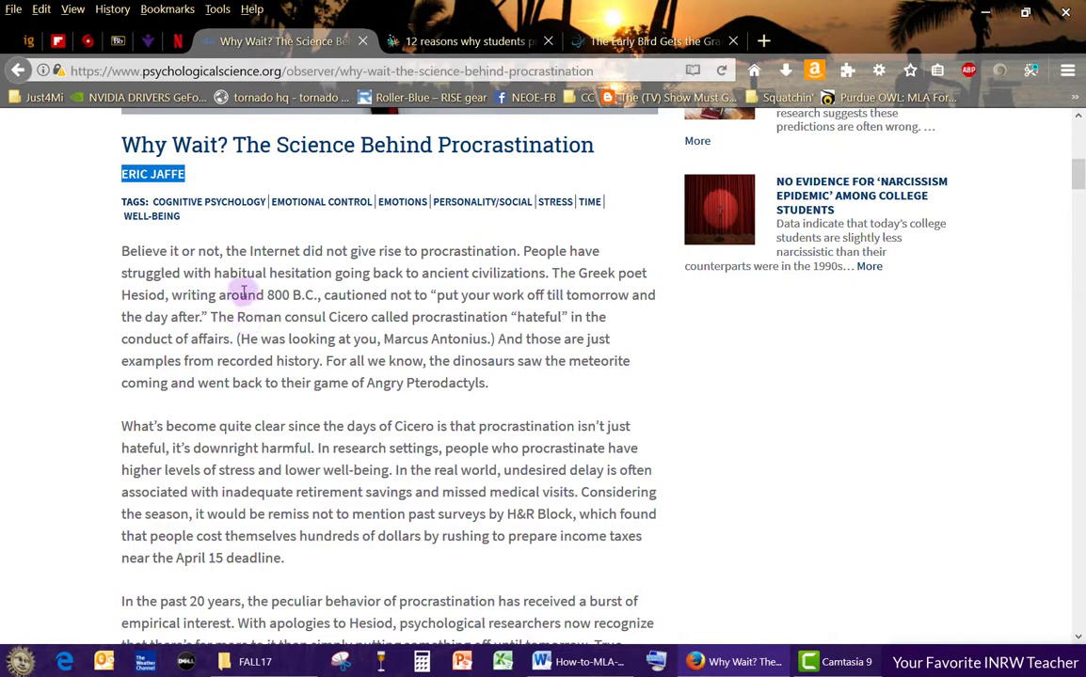
click(90, 250)
drag(123, 144, 599, 146)
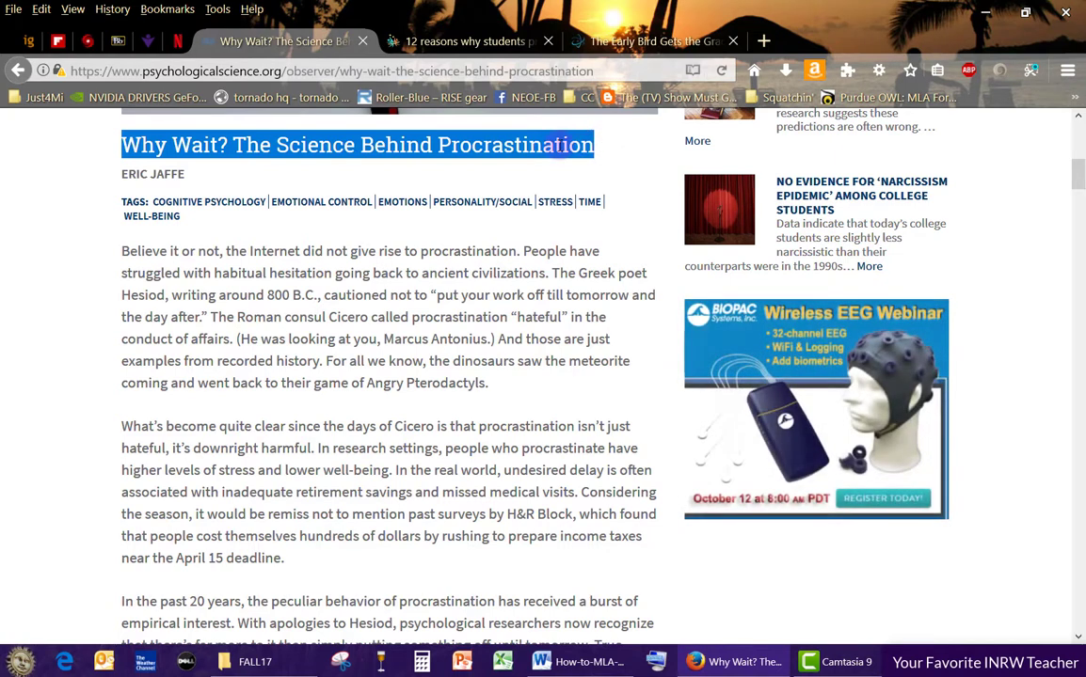
right_click(562, 147)
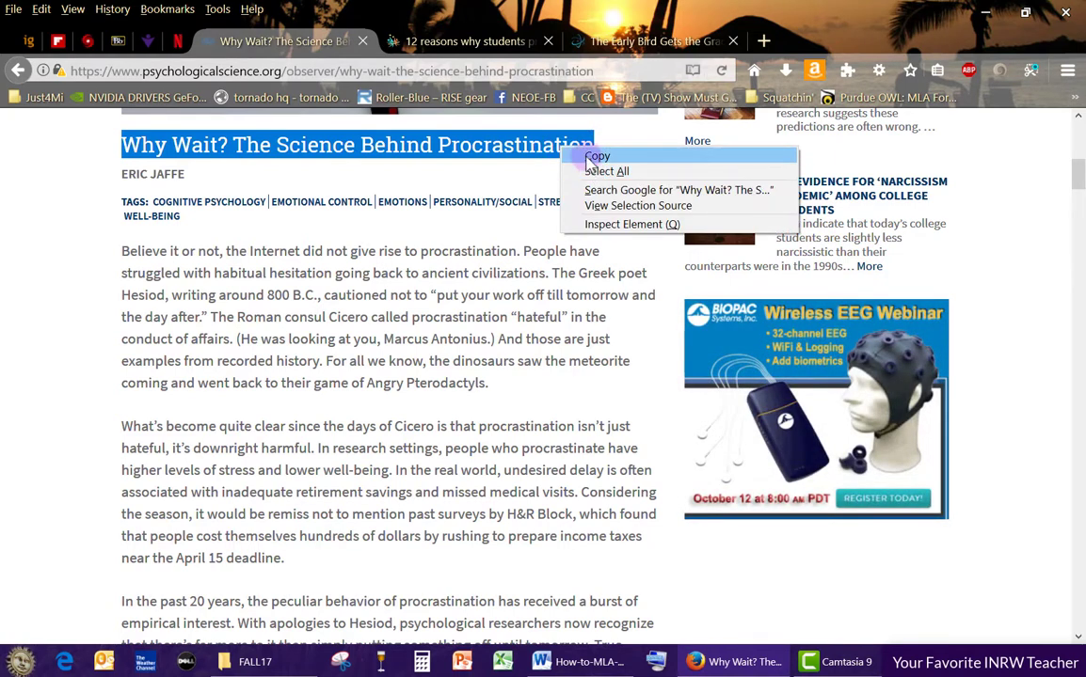
click(593, 158)
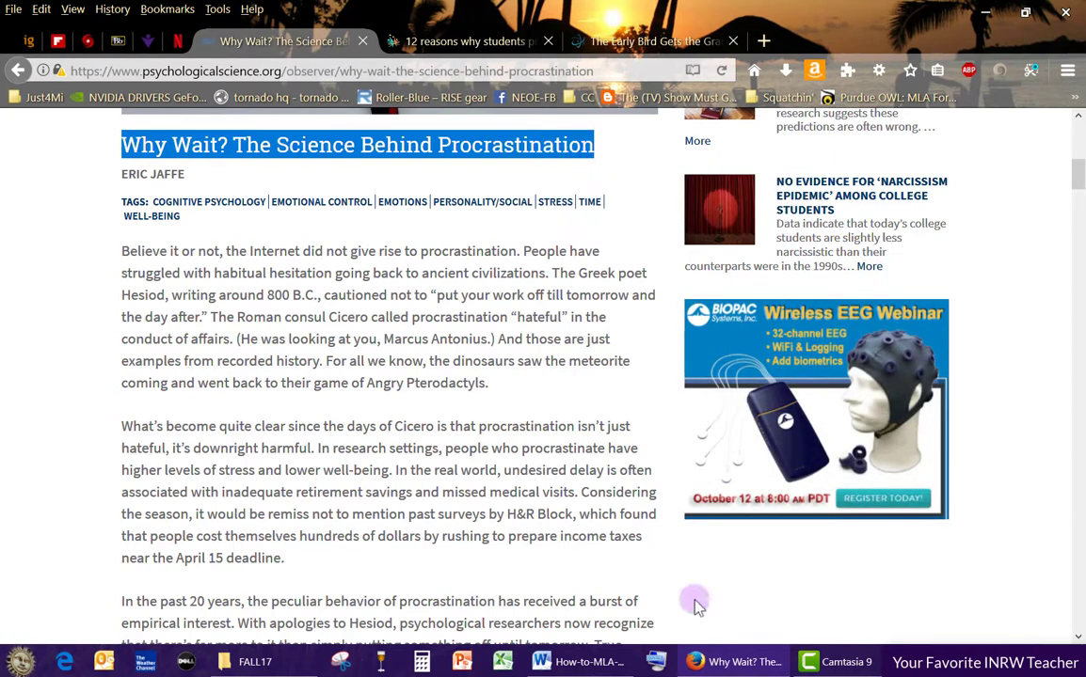
click(576, 663)
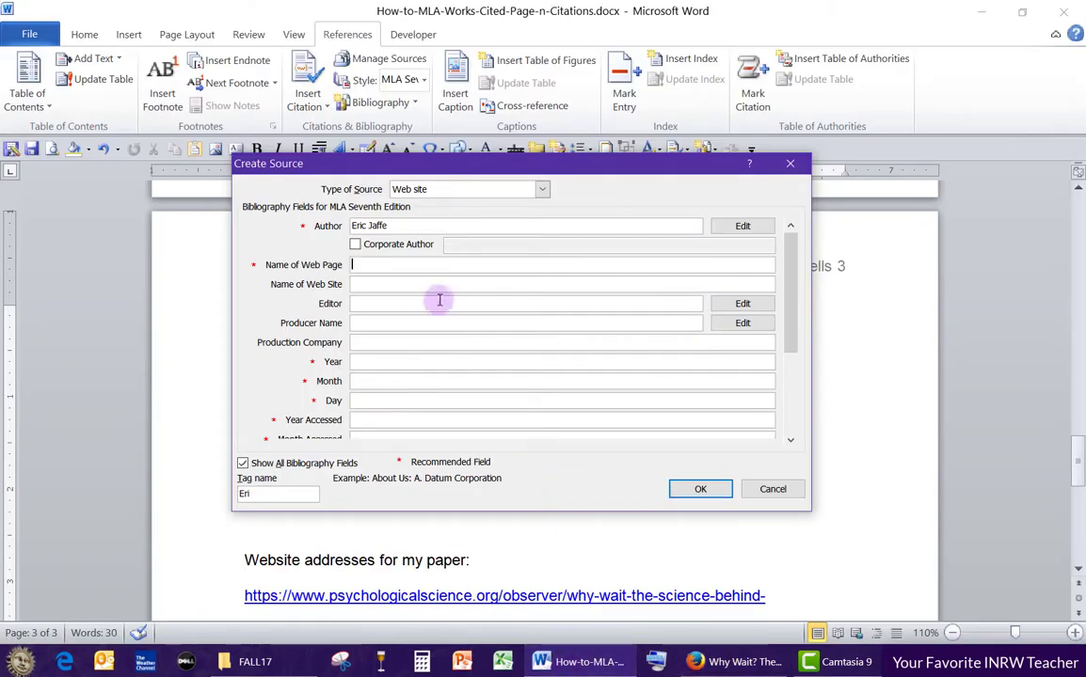
right_click(387, 267)
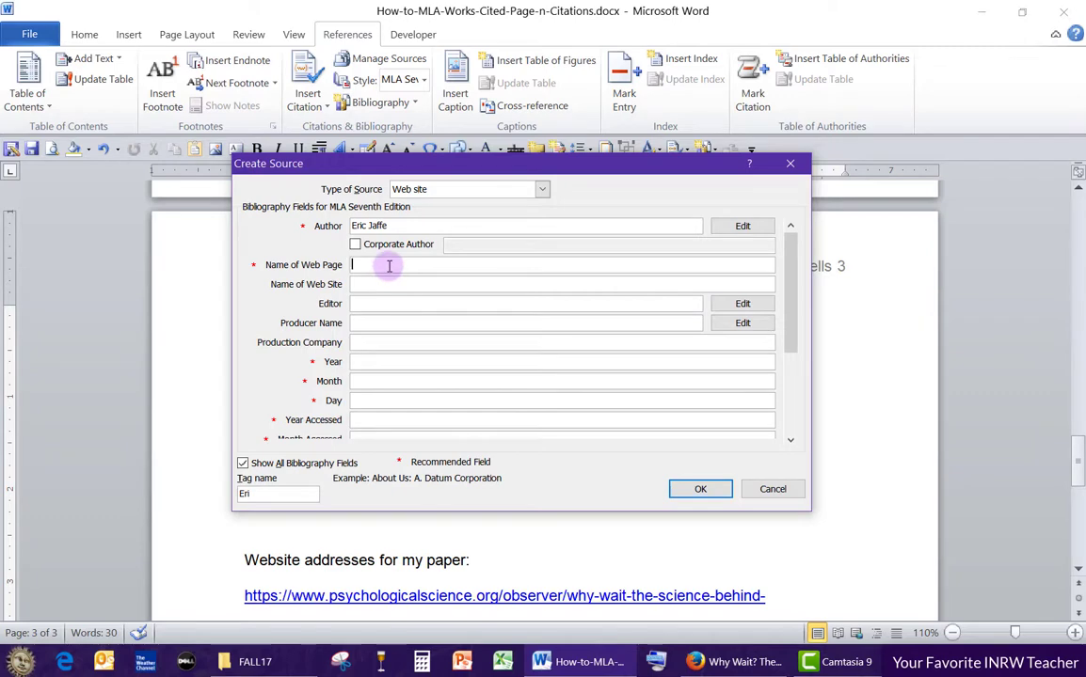
click(437, 318)
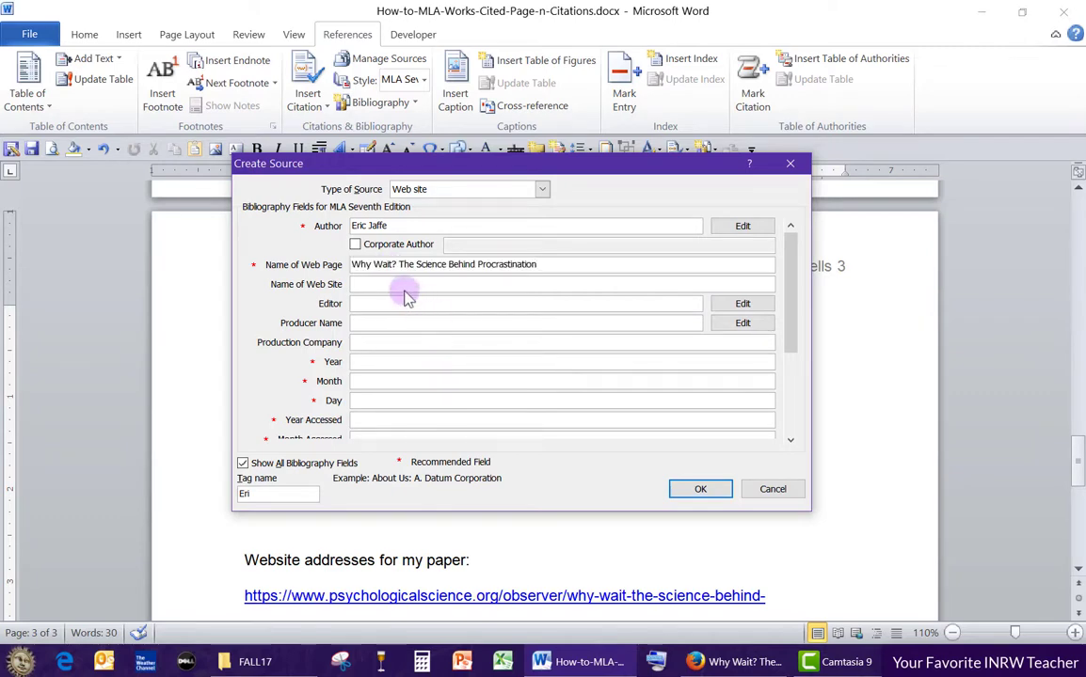
- Return to the article in Firefox and check its header and footer for the name of the website
click(398, 284)
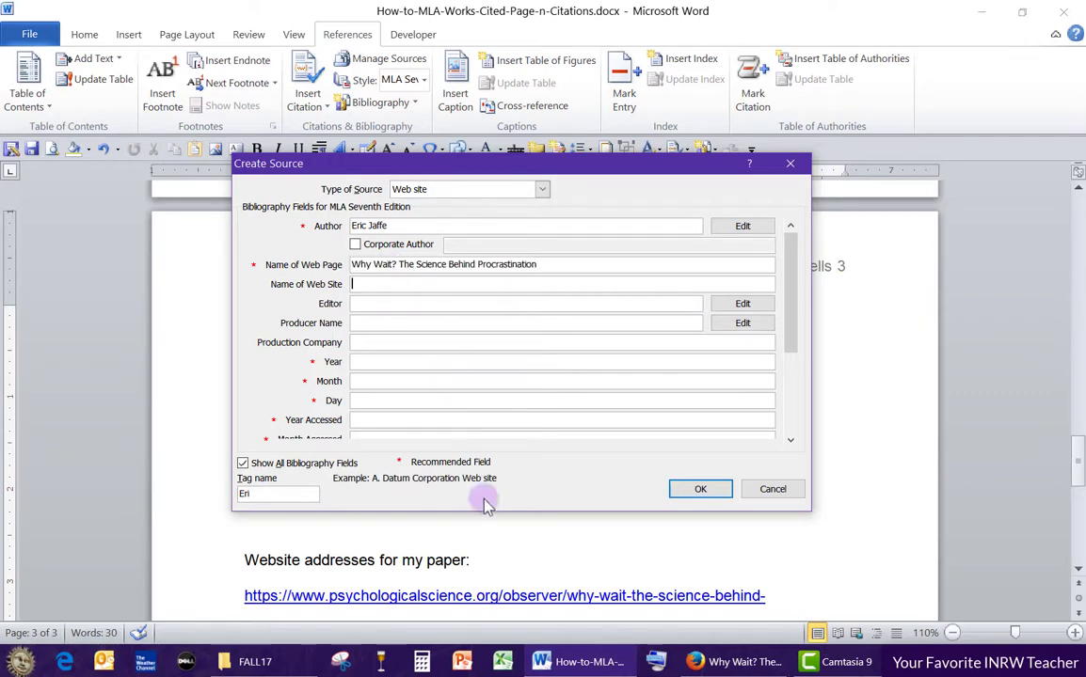
click(700, 662)
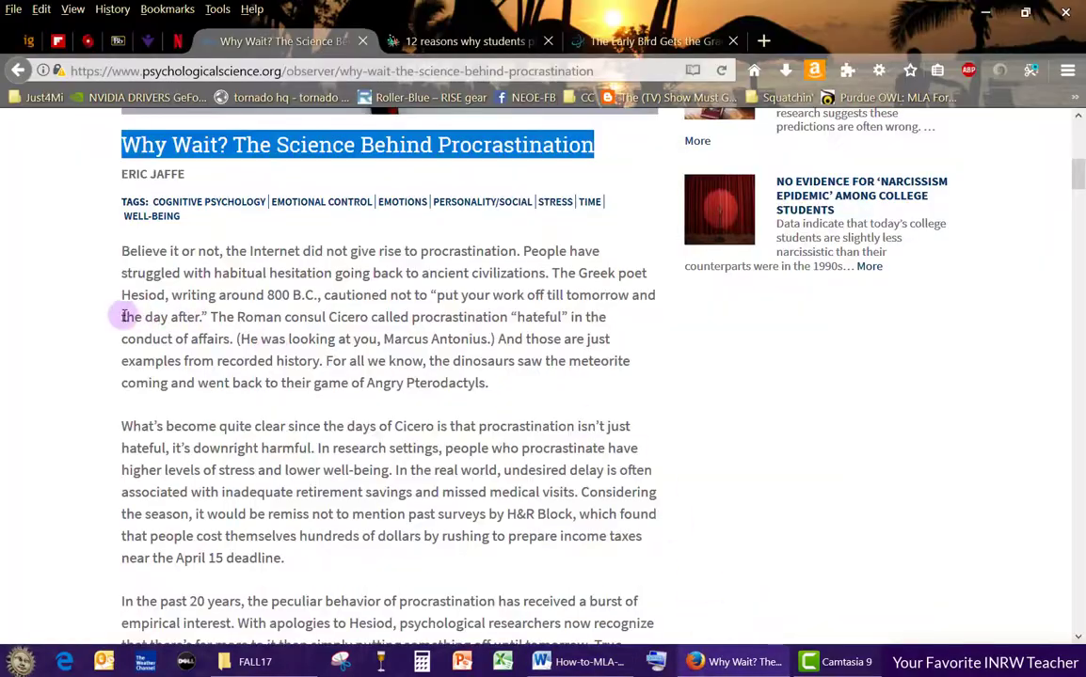
click(60, 285)
scroll(105, 484, down, 5)
scroll(106, 488, down, 20)
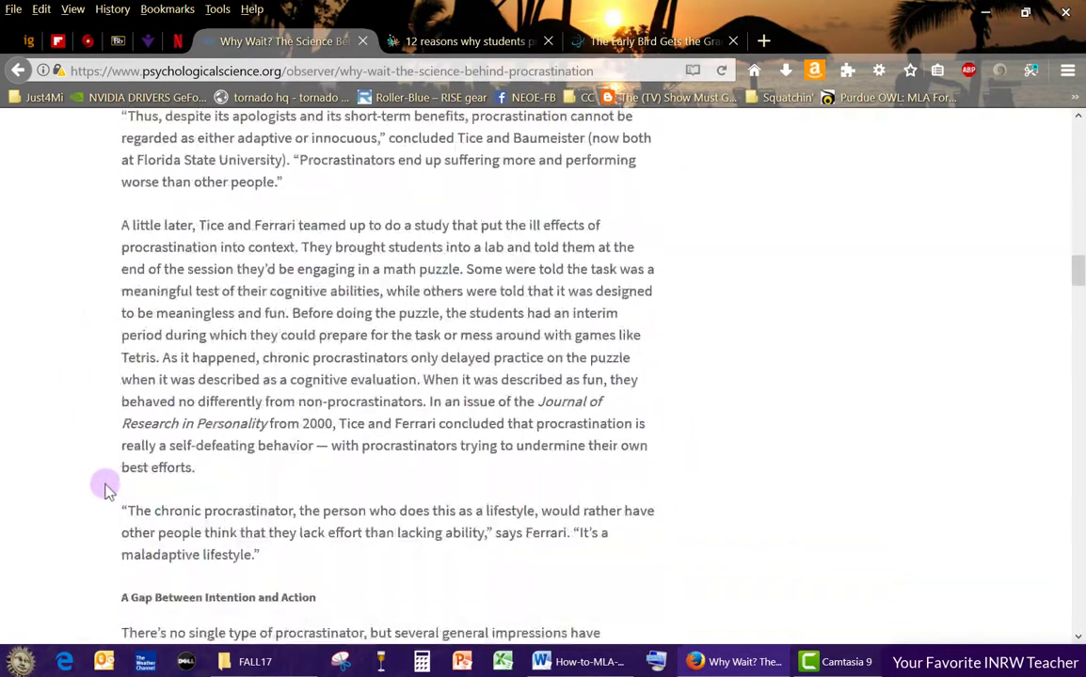
scroll(106, 489, down, 15)
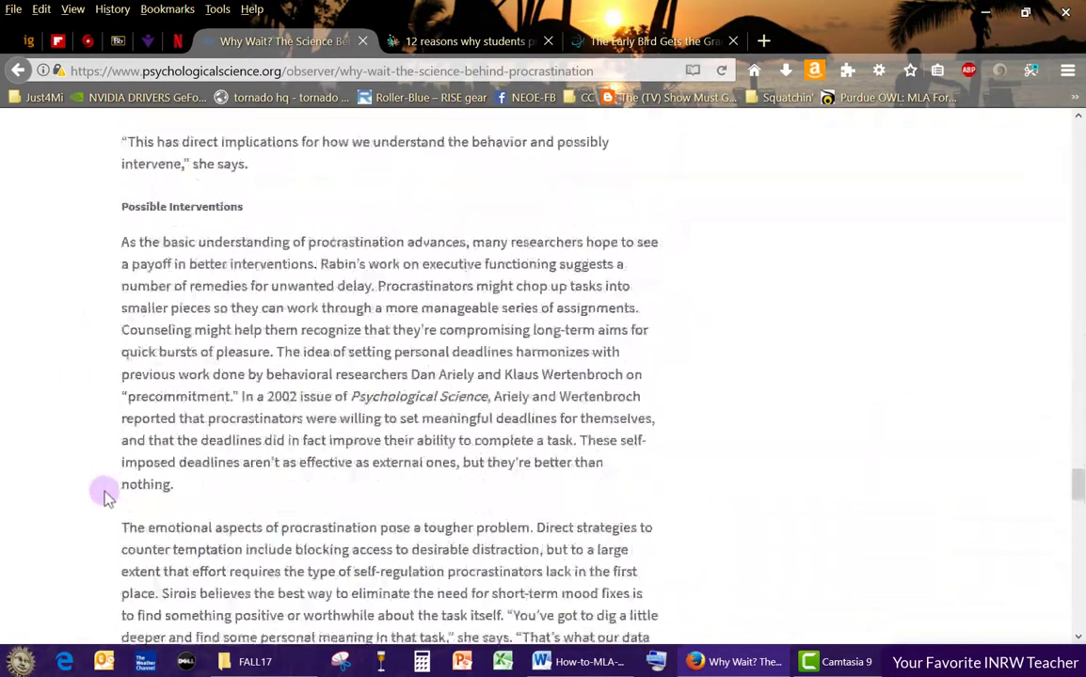
scroll(132, 498, up, 2)
drag(1077, 406, 1078, 132)
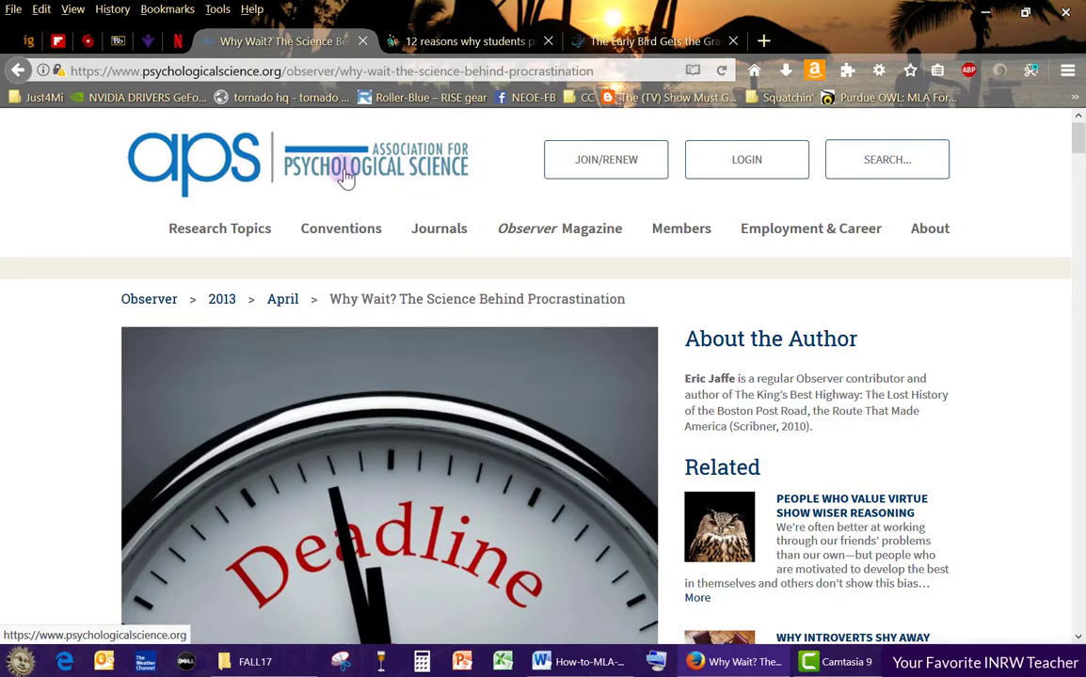
drag(1077, 145, 1079, 529)
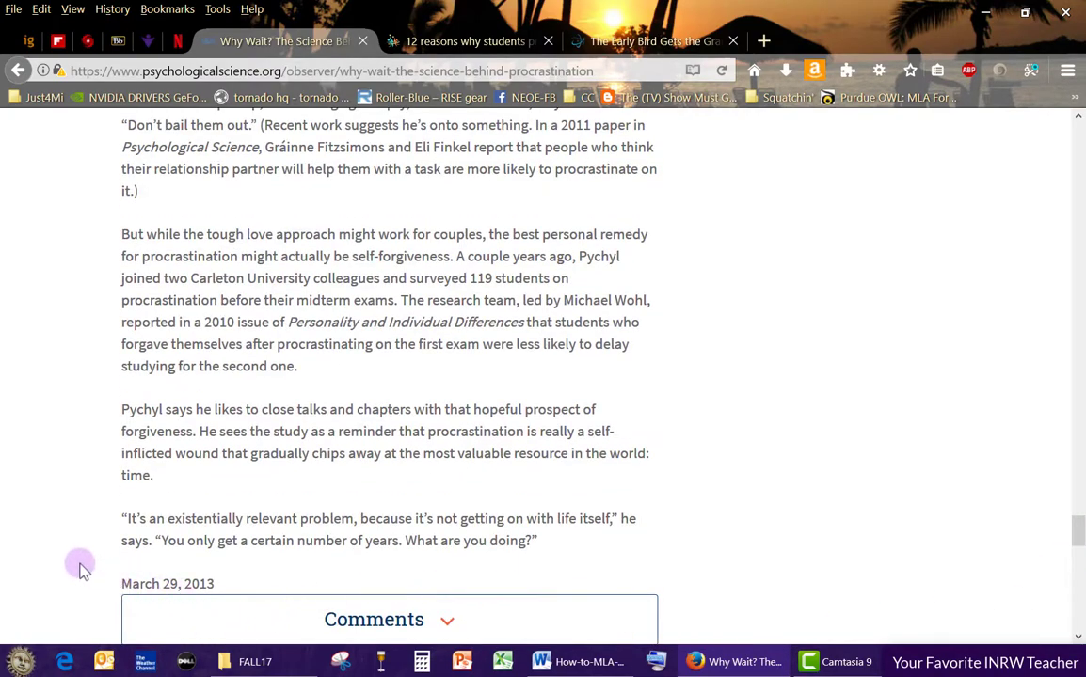
scroll(102, 577, down, 15)
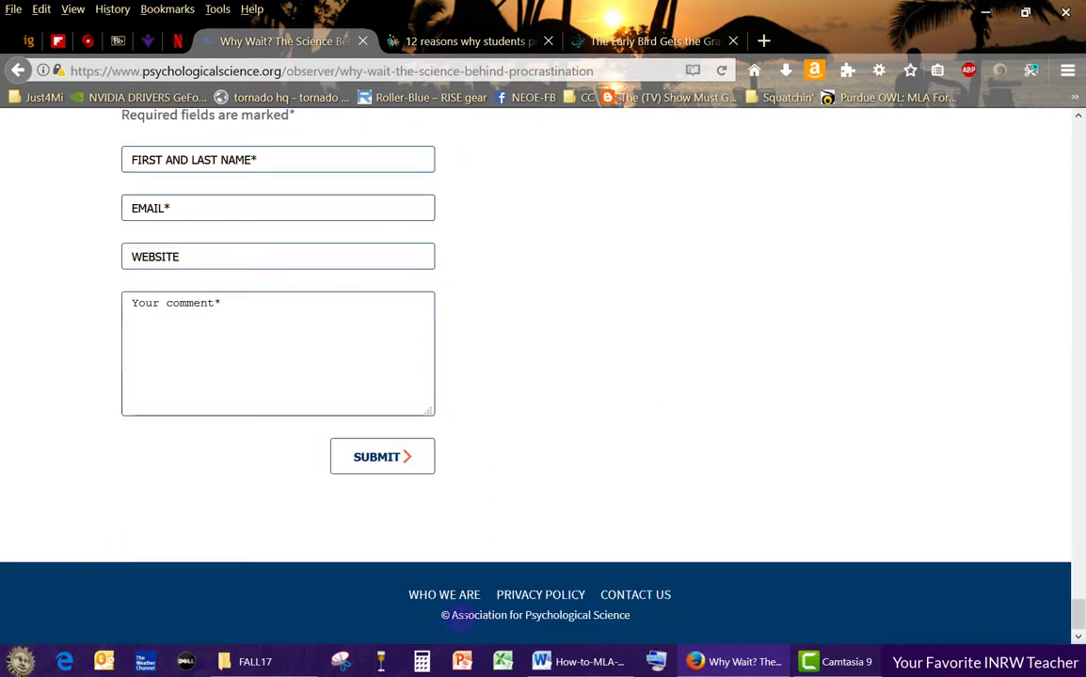
- Copy the website name "Association for Psychological Science" from the page footer and paste it into the source's Name of Web Site field in Word
drag(467, 618, 607, 621)
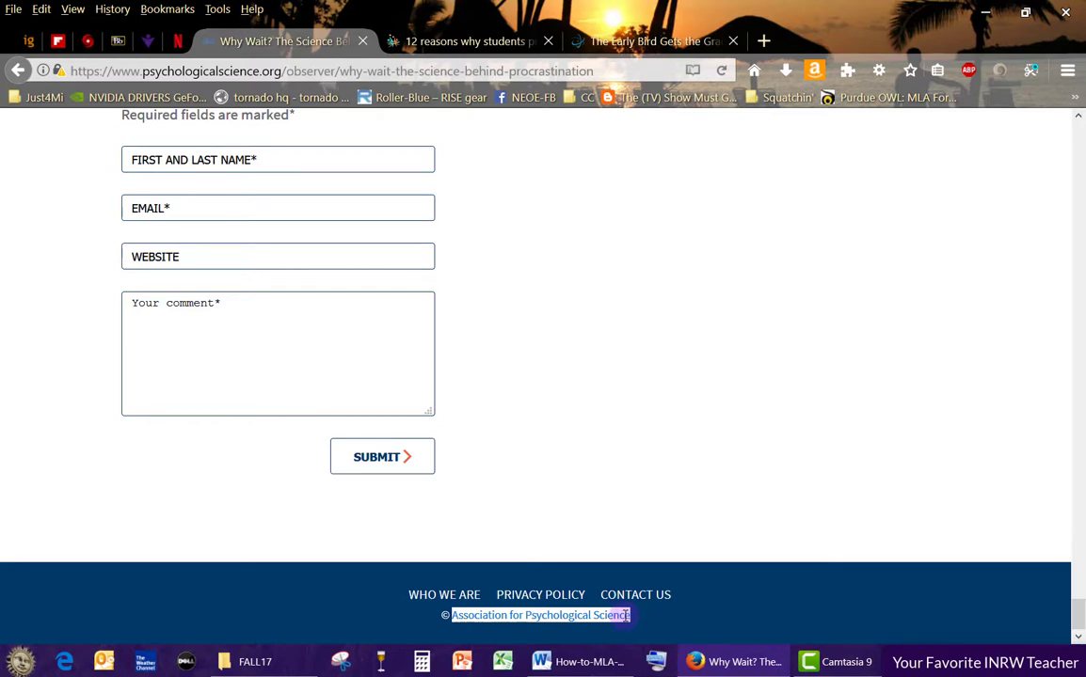
click(664, 623)
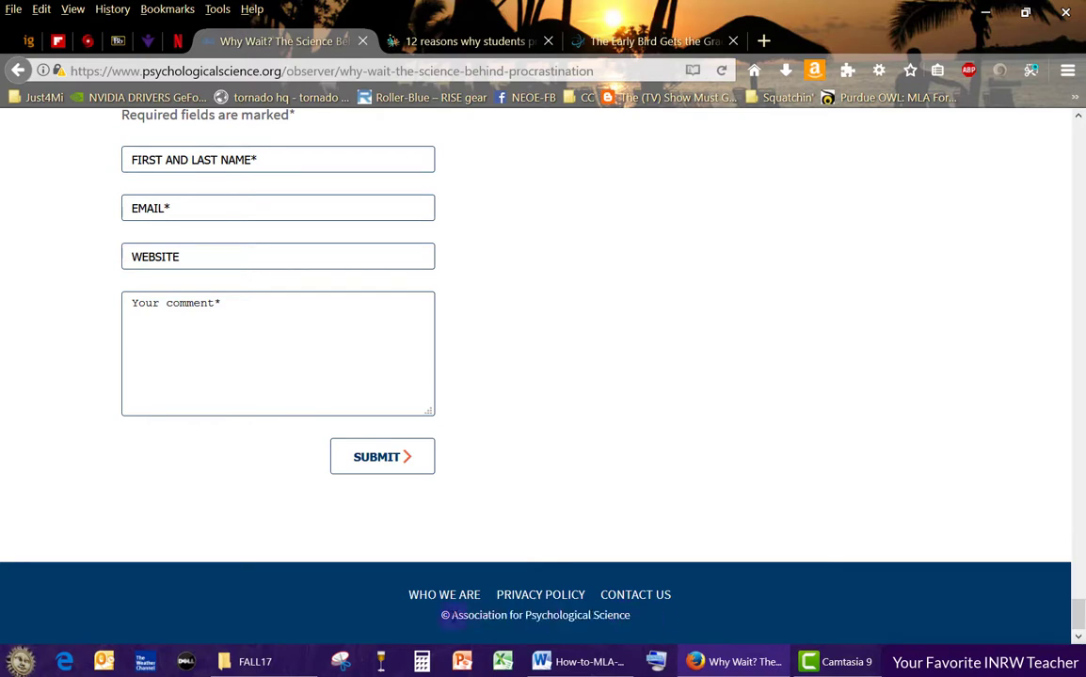
drag(475, 618, 607, 617)
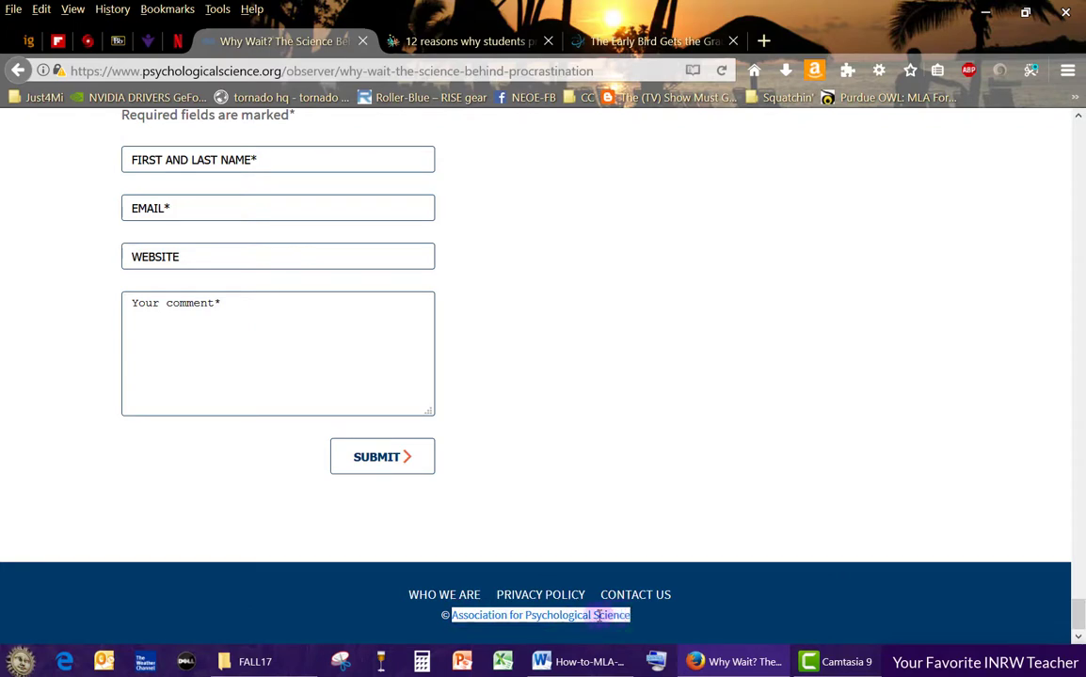
right_click(587, 615)
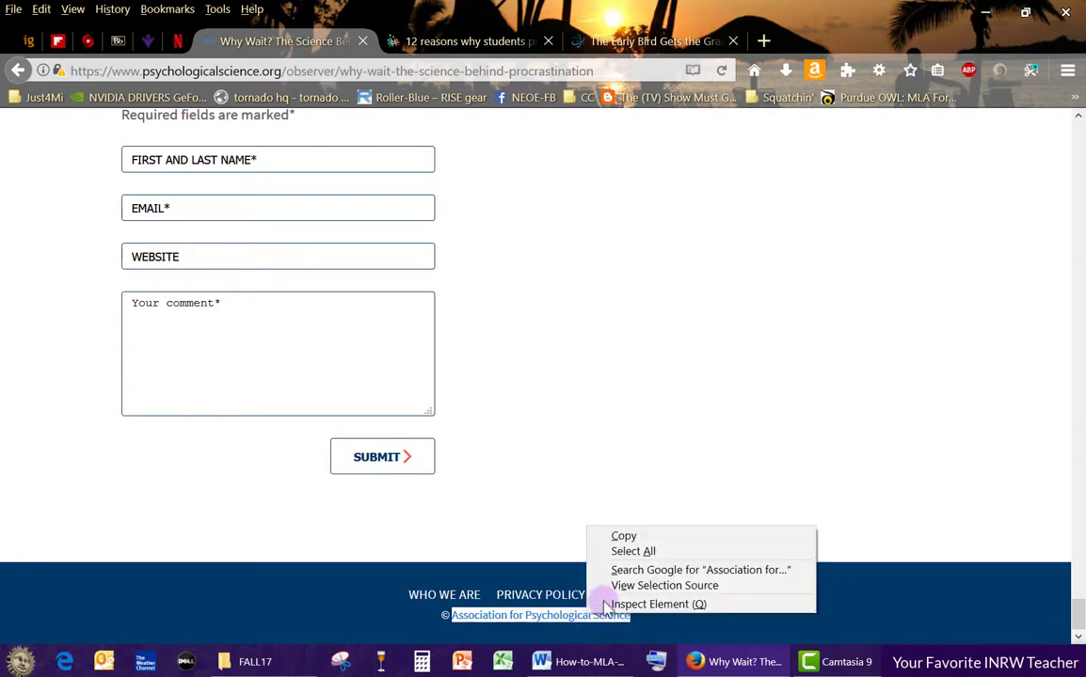
click(629, 537)
click(579, 661)
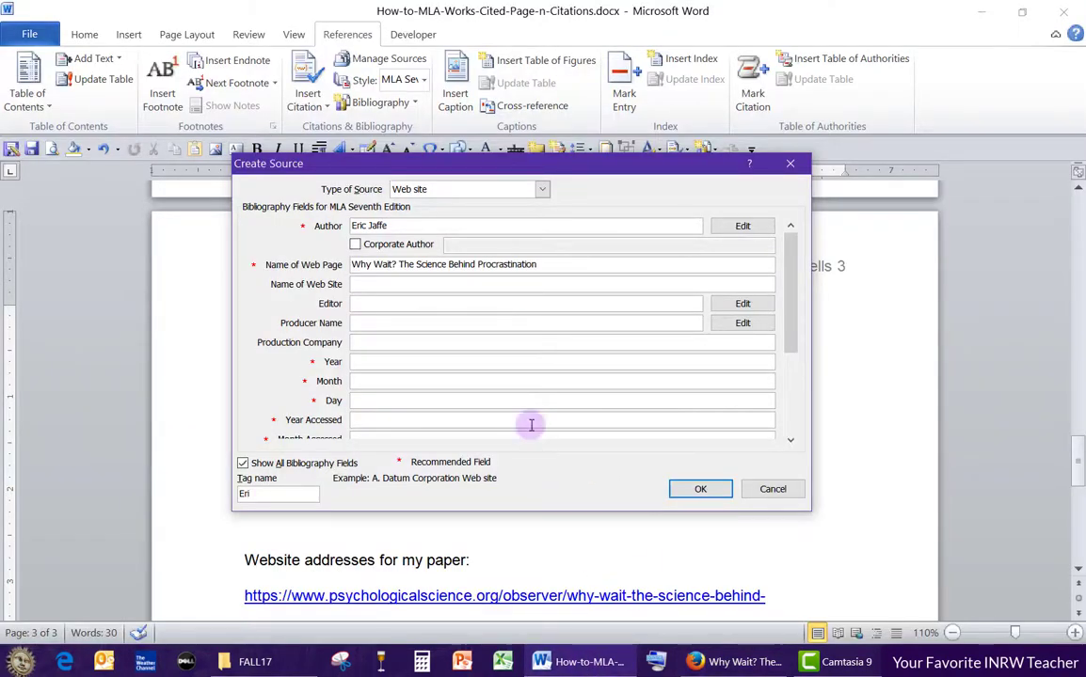
right_click(405, 284)
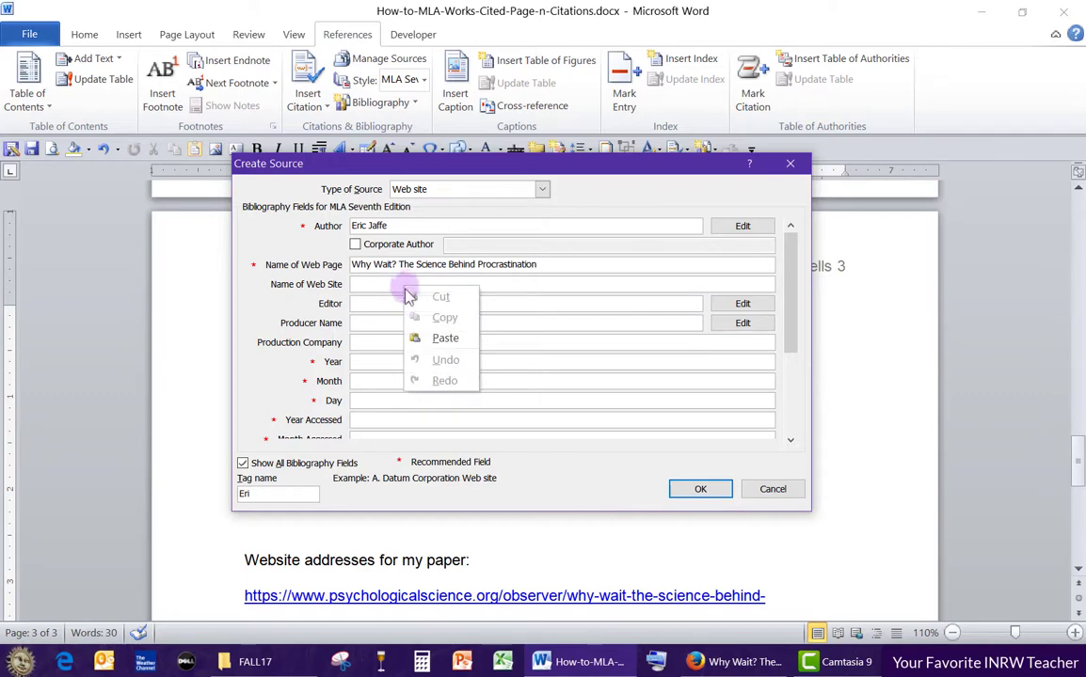
click(442, 337)
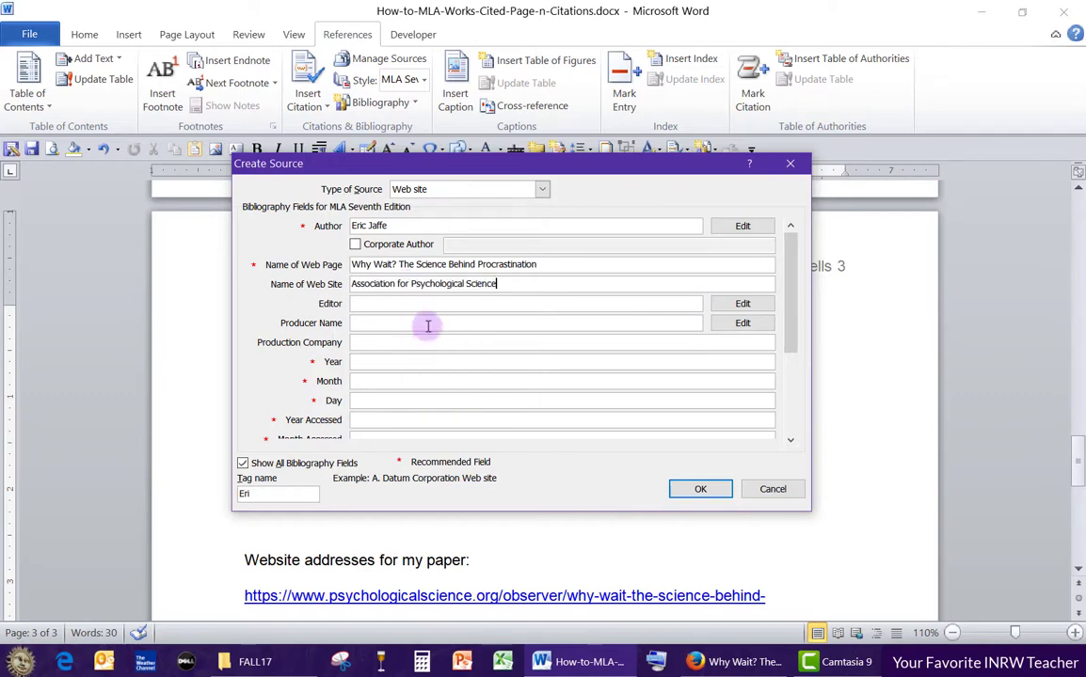
- Copy the publication date "March 29, 2013" from the end of the article in Firefox and paste it into the source's Month field in Word
click(377, 366)
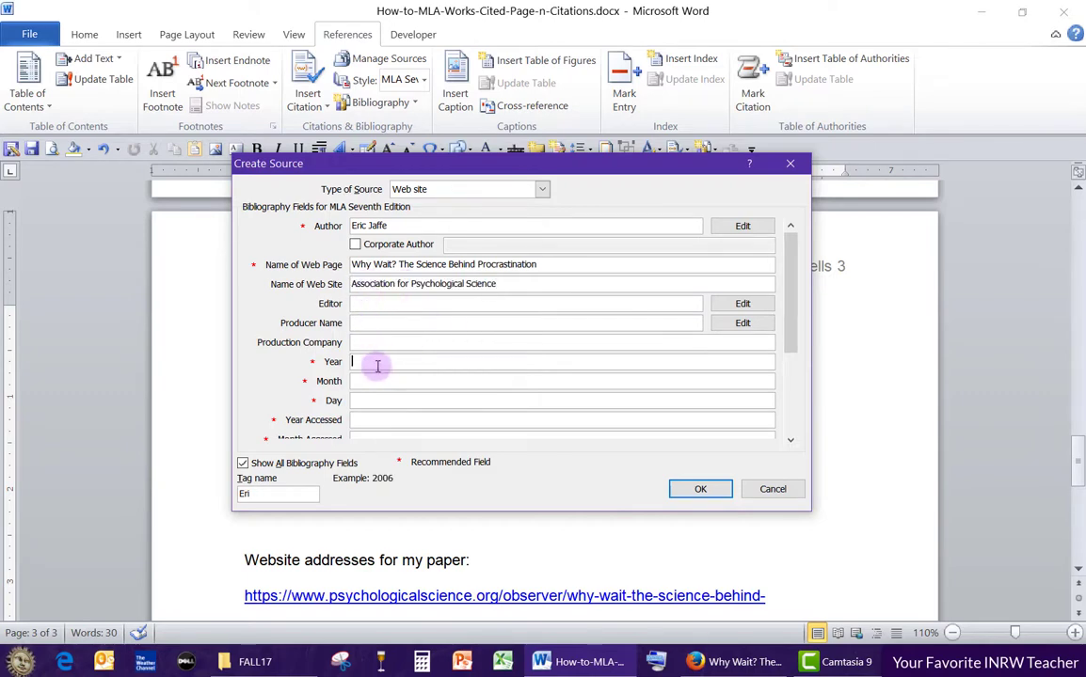
click(380, 381)
click(380, 401)
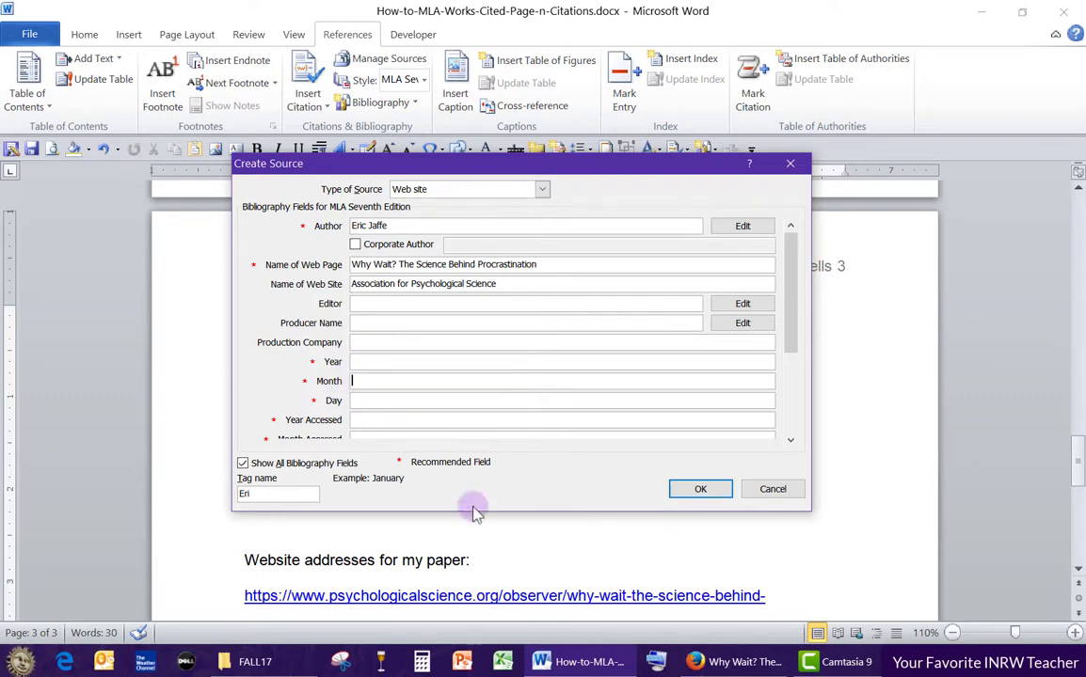
click(696, 662)
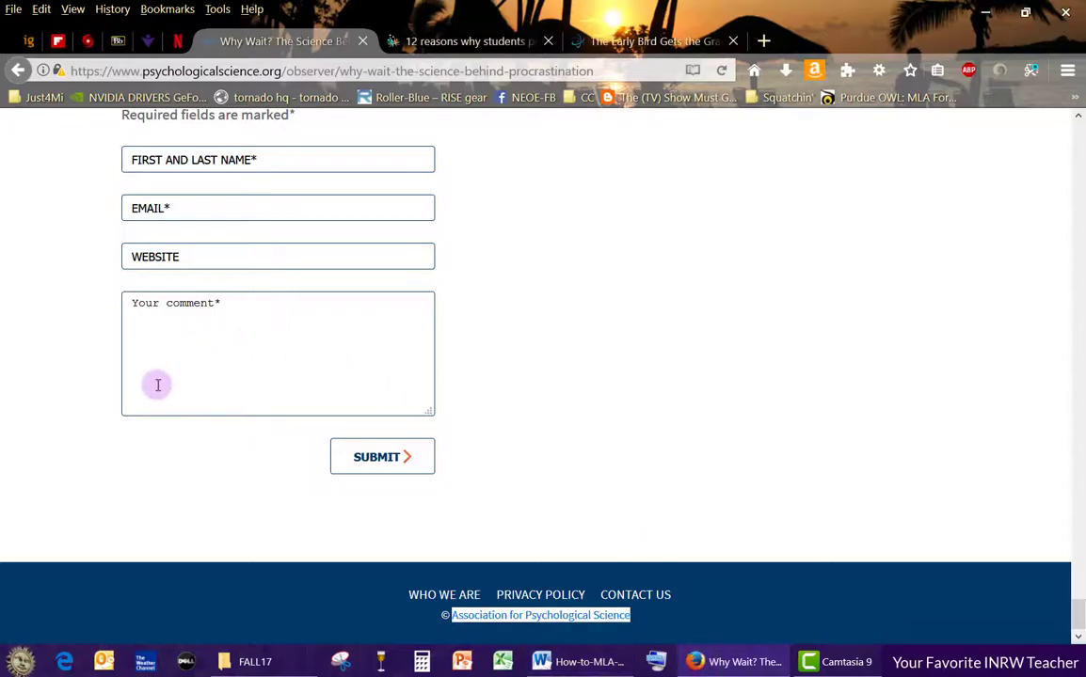
scroll(156, 381, up, 5)
scroll(87, 393, up, 8)
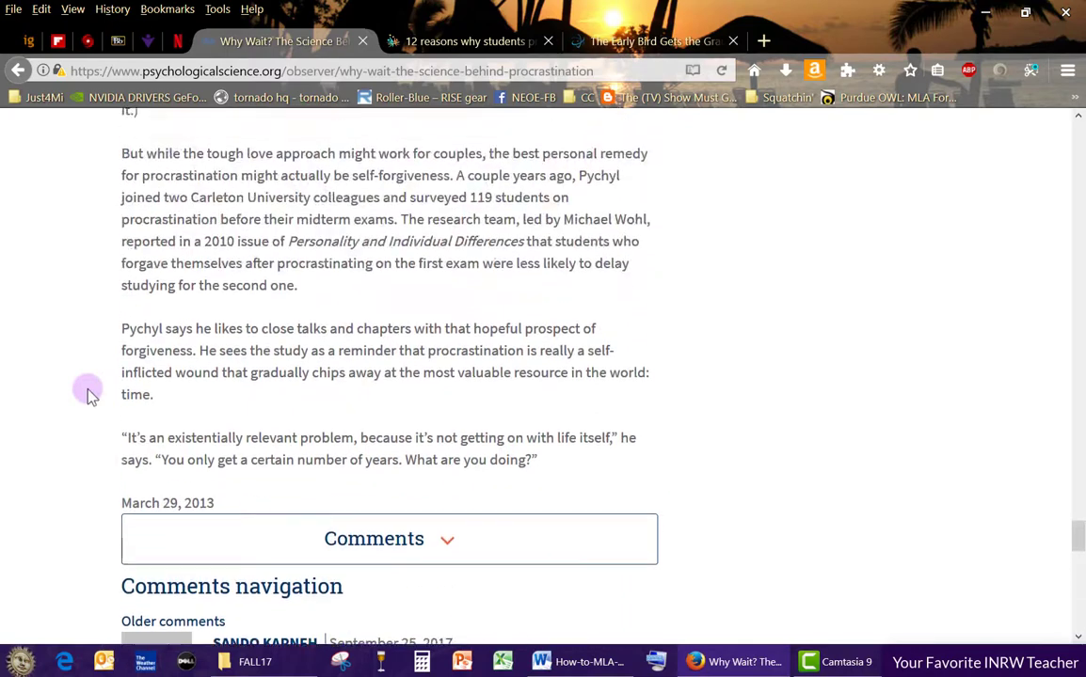
drag(125, 503, 221, 508)
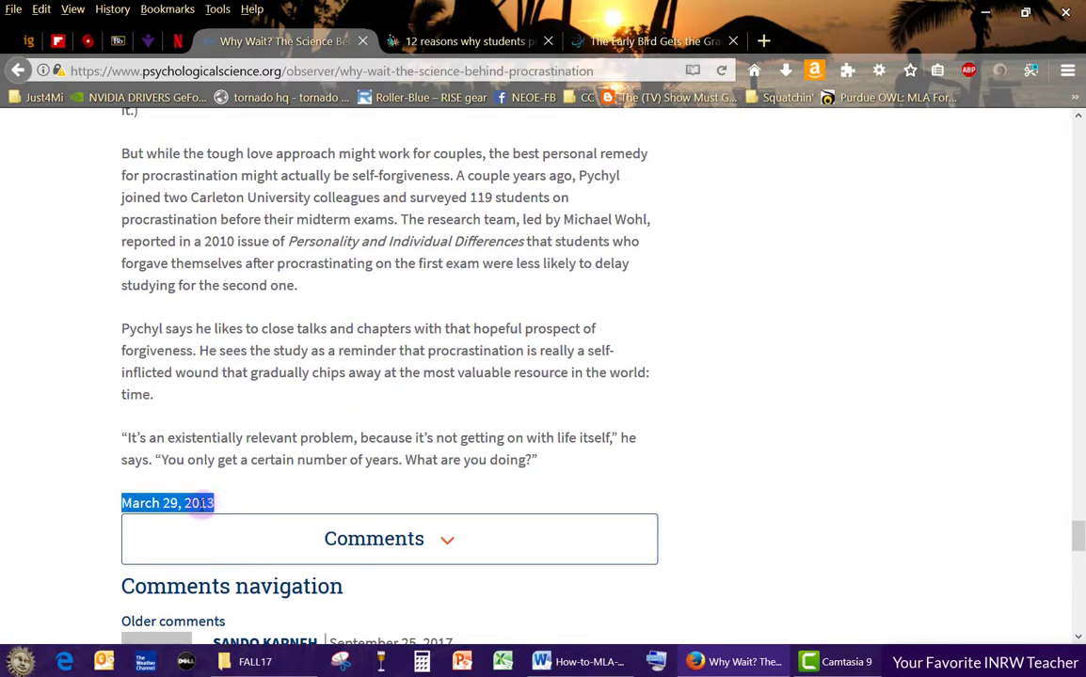
right_click(203, 504)
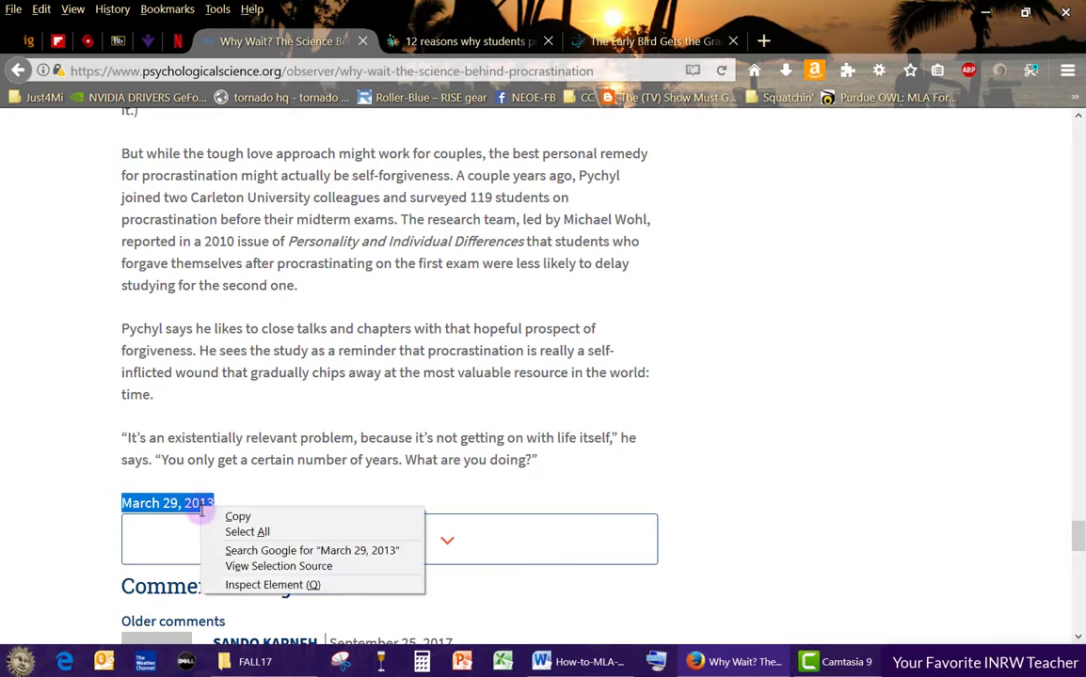
click(238, 518)
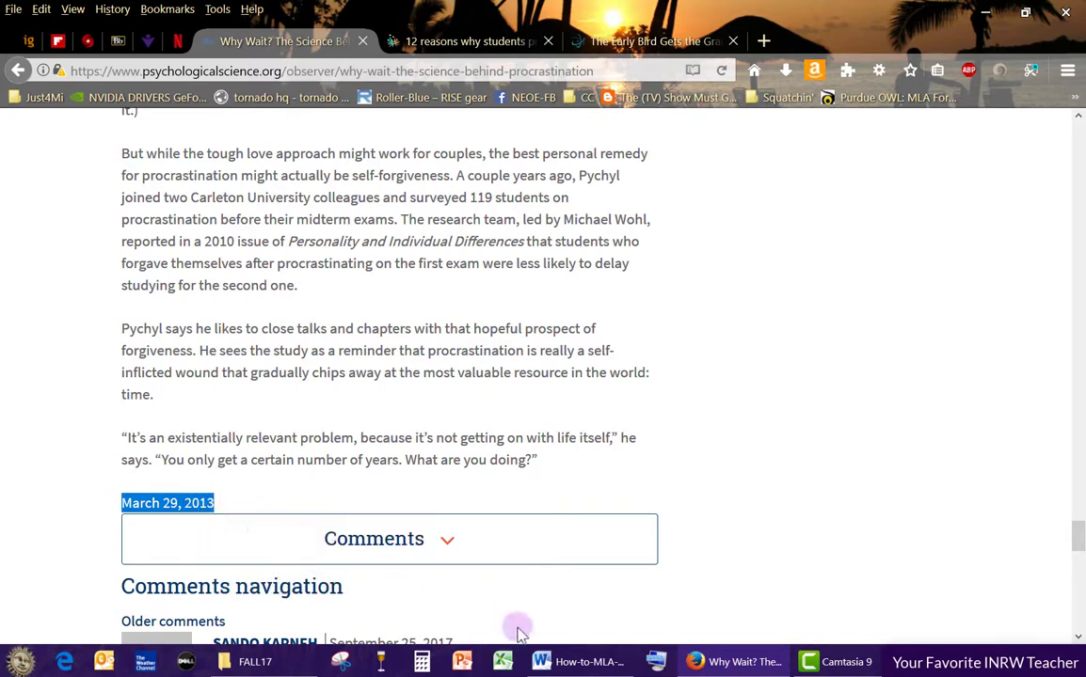
click(564, 661)
click(372, 380)
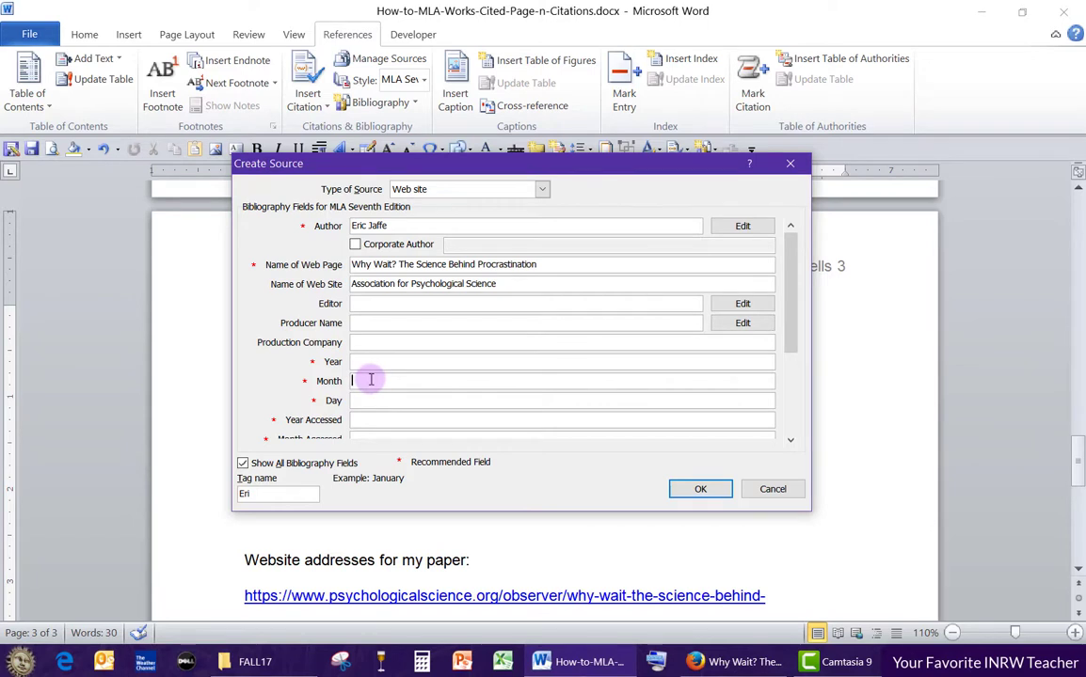
right_click(370, 380)
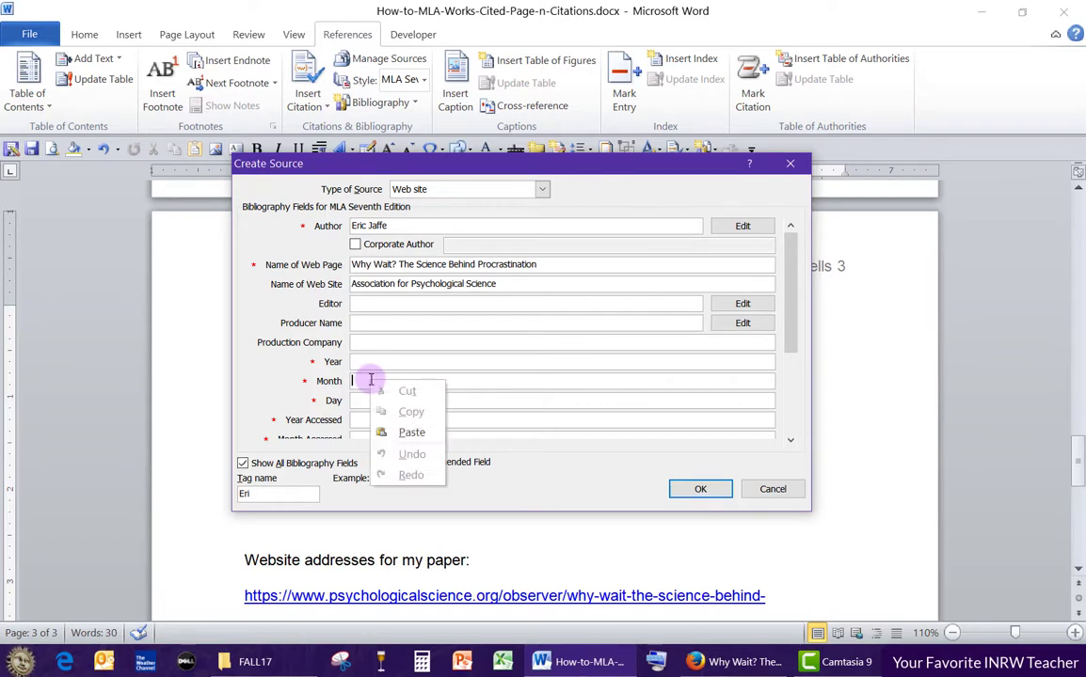
click(409, 435)
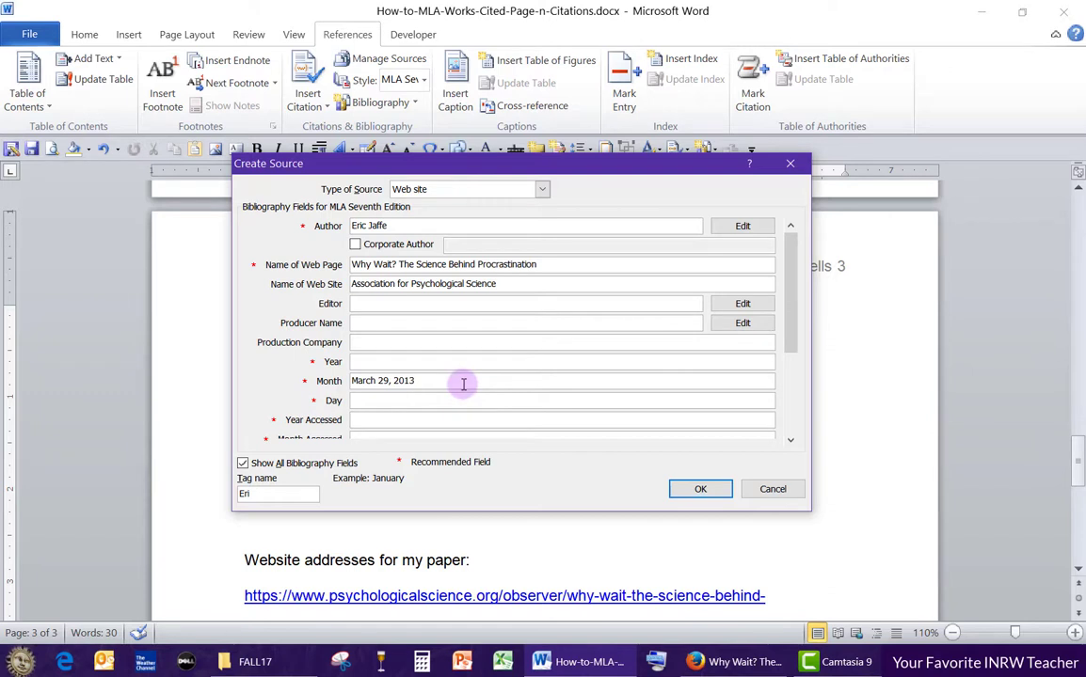
- Move the year 2013 out of the Month field and into the source's Year field
drag(394, 379, 411, 379)
right_click(402, 380)
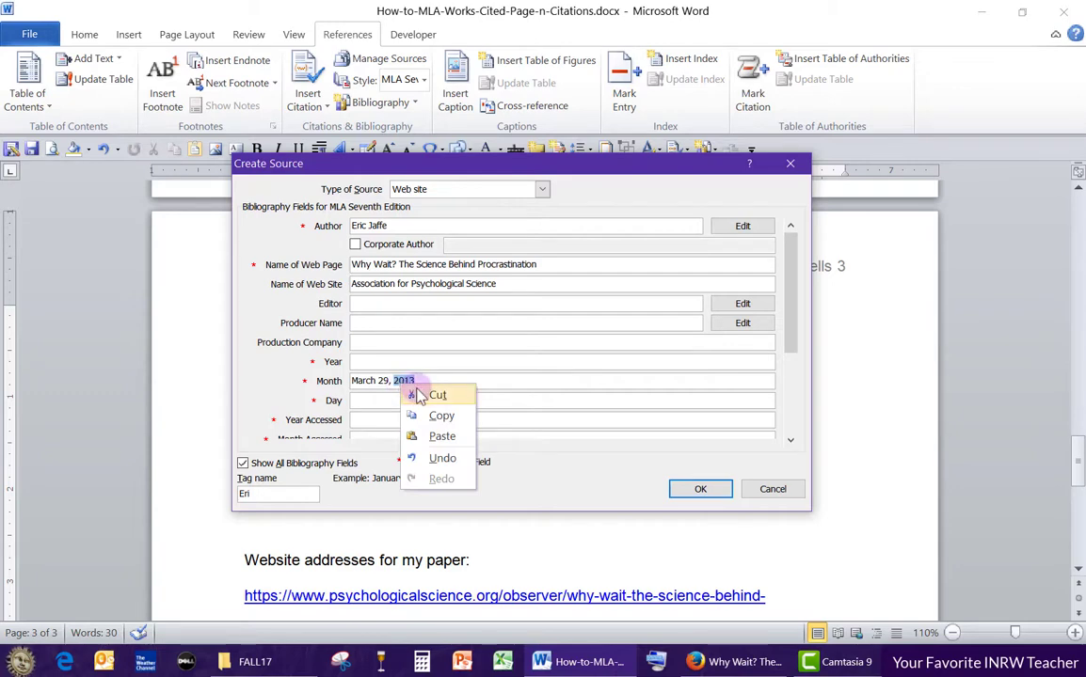
click(437, 395)
click(369, 362)
right_click(370, 363)
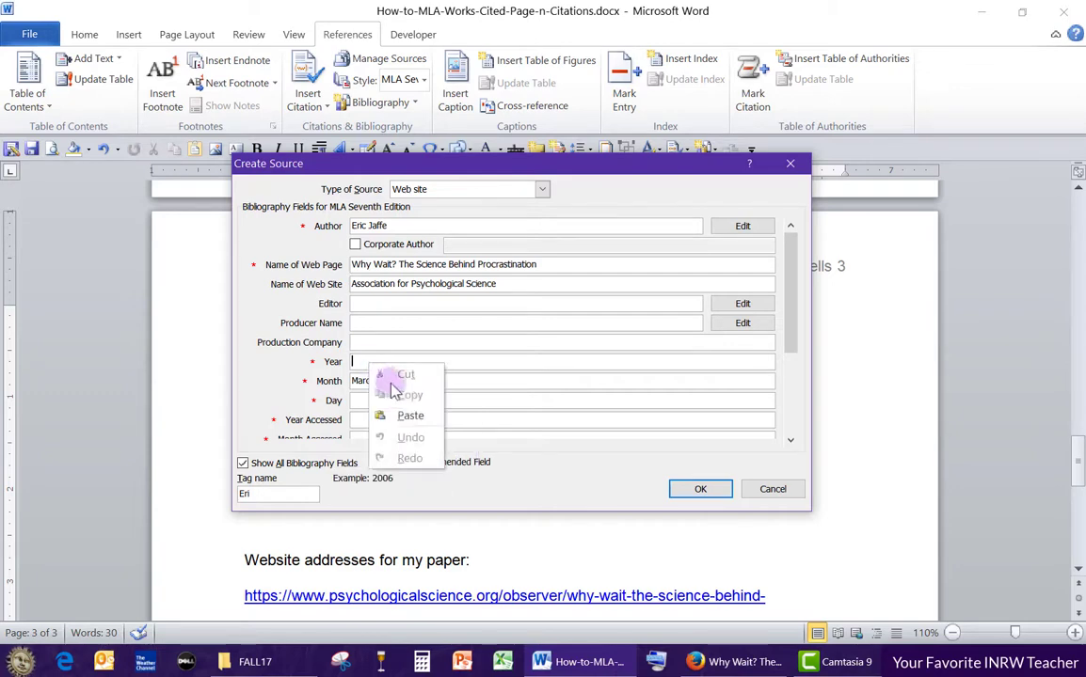
click(383, 411)
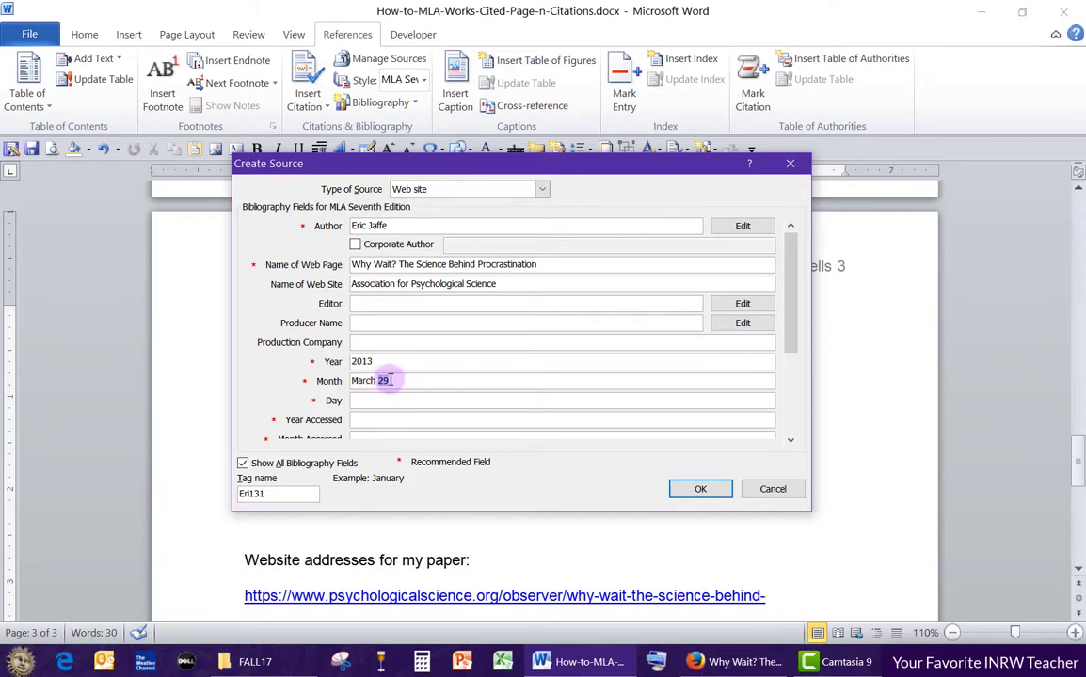
- Move the day 29 from the Month field to the Day field and trim the Month entry to "March"
right_click(383, 379)
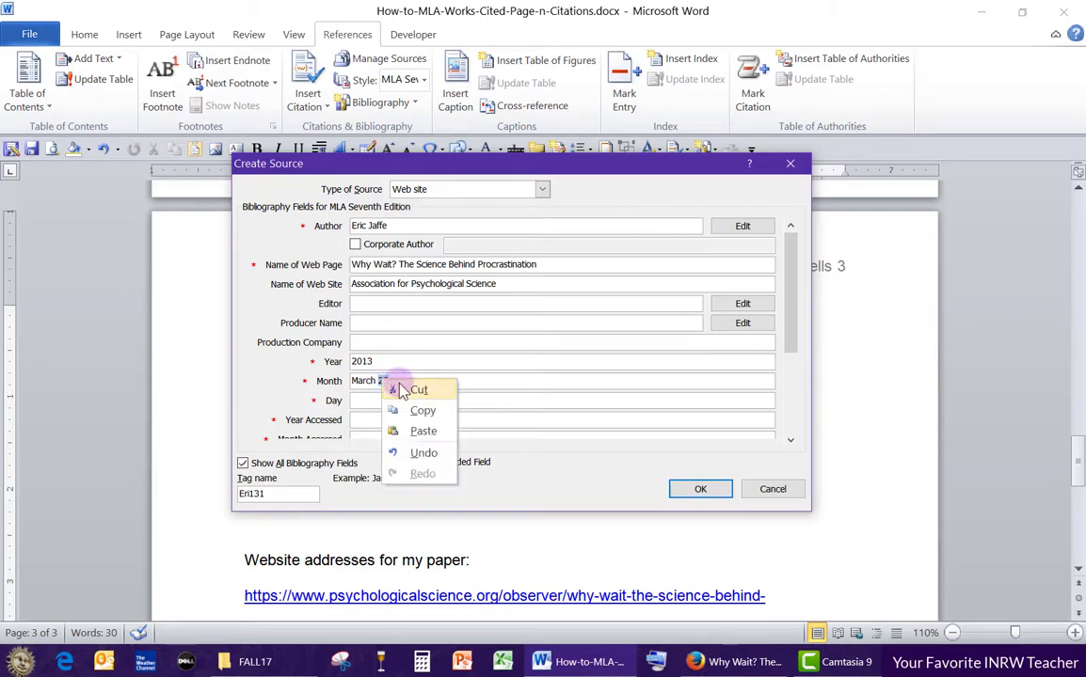
click(404, 387)
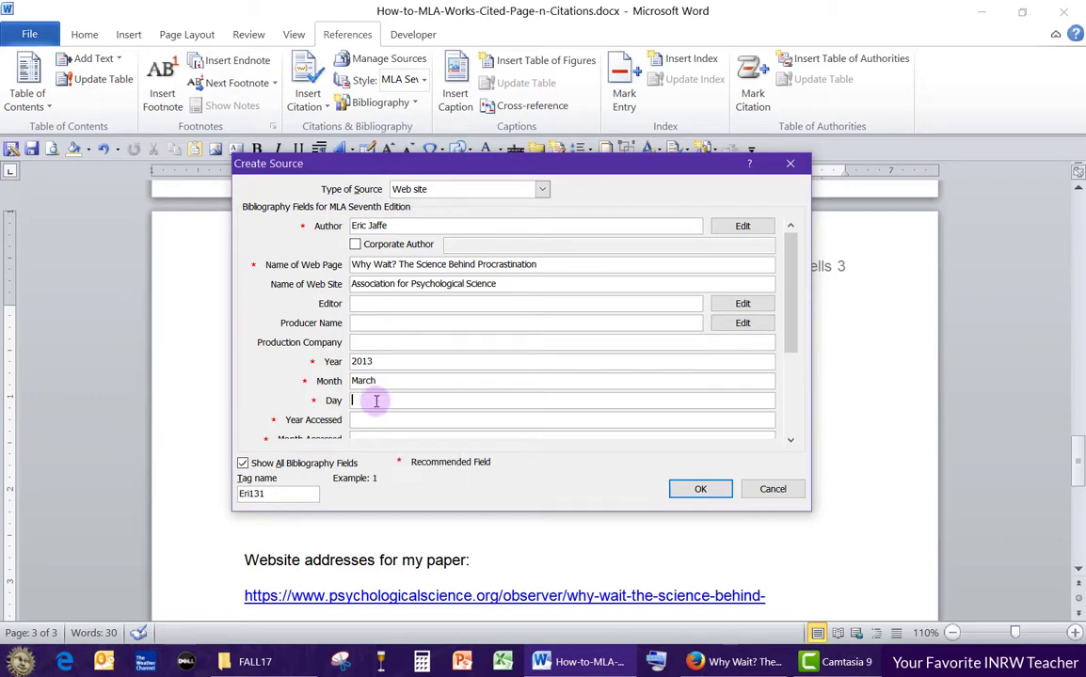
right_click(403, 401)
click(414, 454)
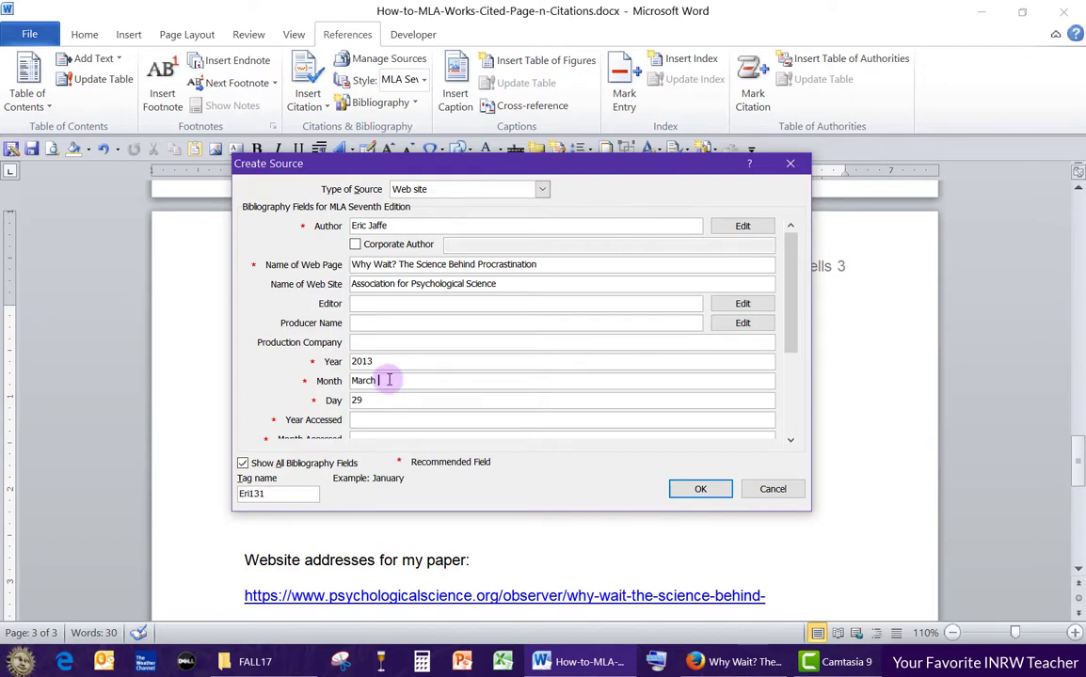
click(380, 384)
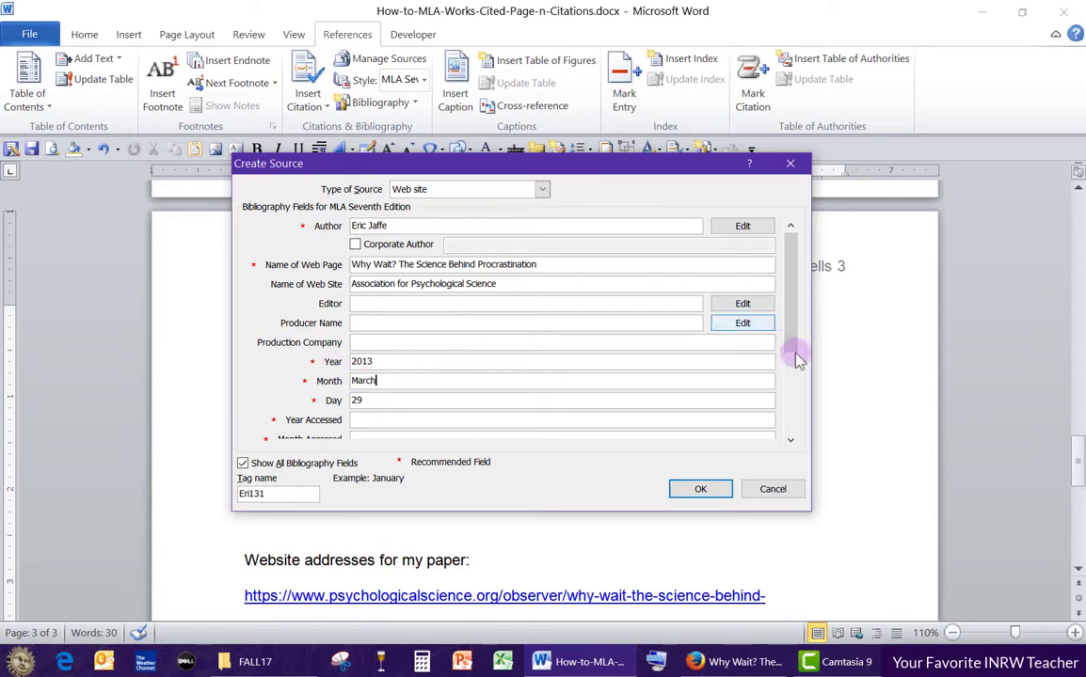
- Review the source's Year Accessed, Month Accessed and Day Accessed fields
drag(793, 348, 788, 381)
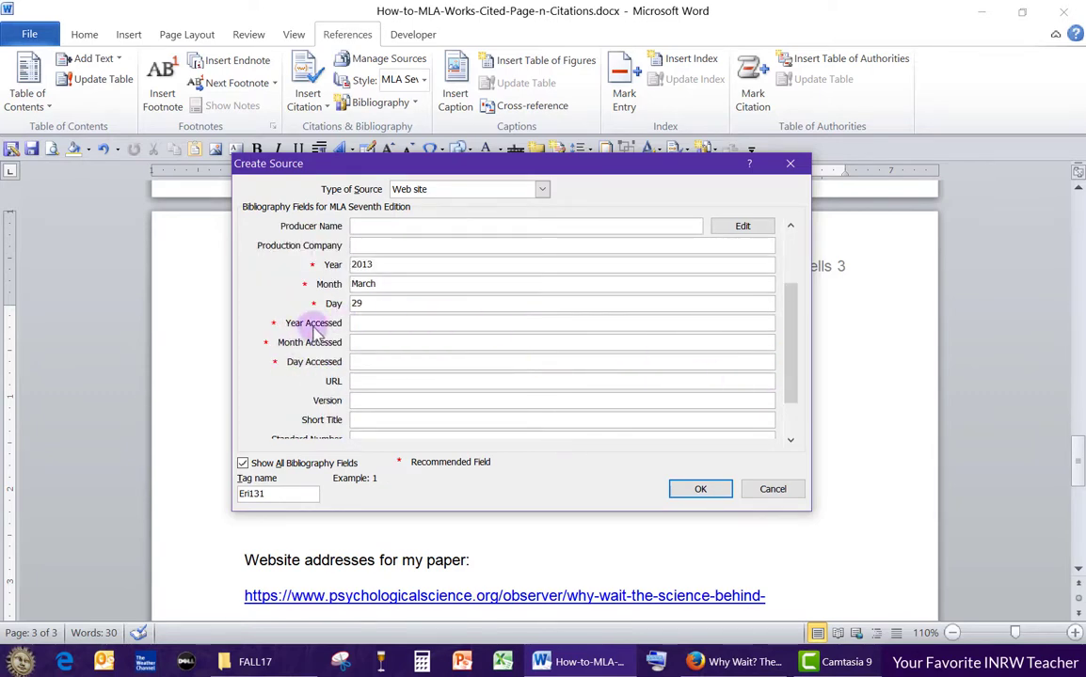
click(305, 373)
click(355, 325)
click(364, 343)
click(370, 361)
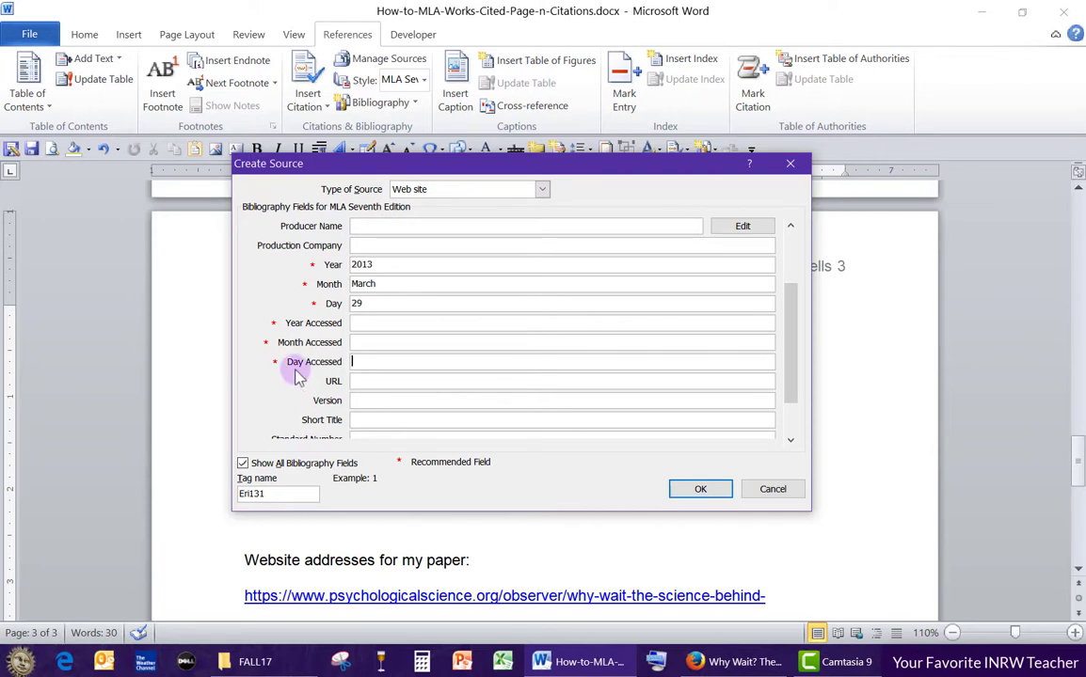
- Copy the psychologicalscience.org article's full web address from Firefox and paste it into the source's URL field in Word
click(368, 380)
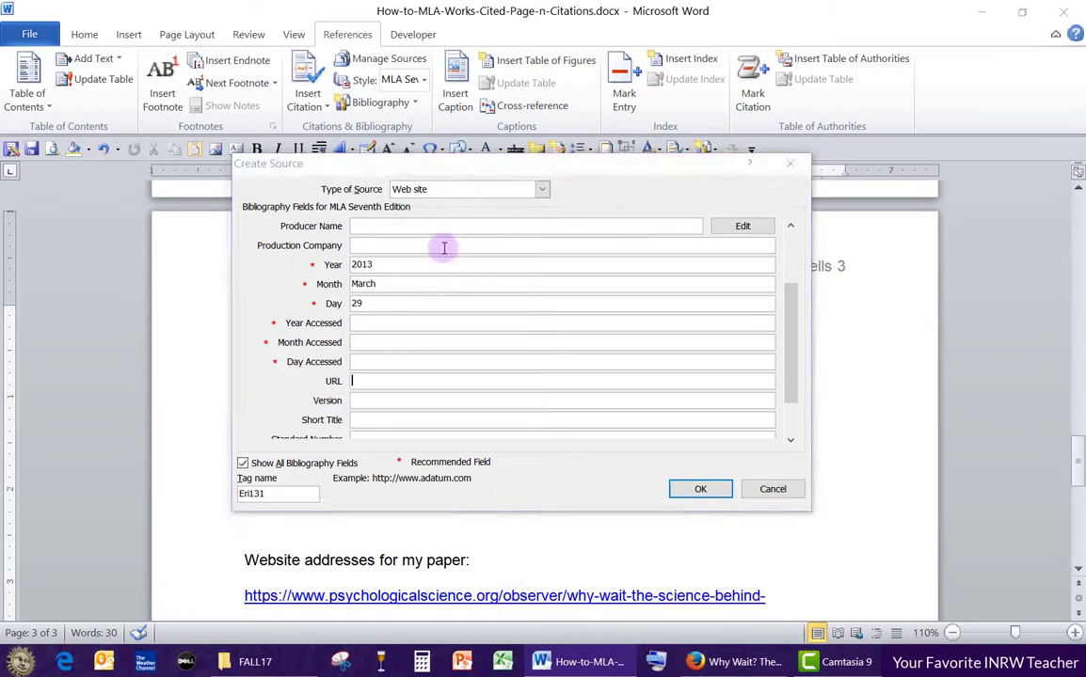
click(508, 597)
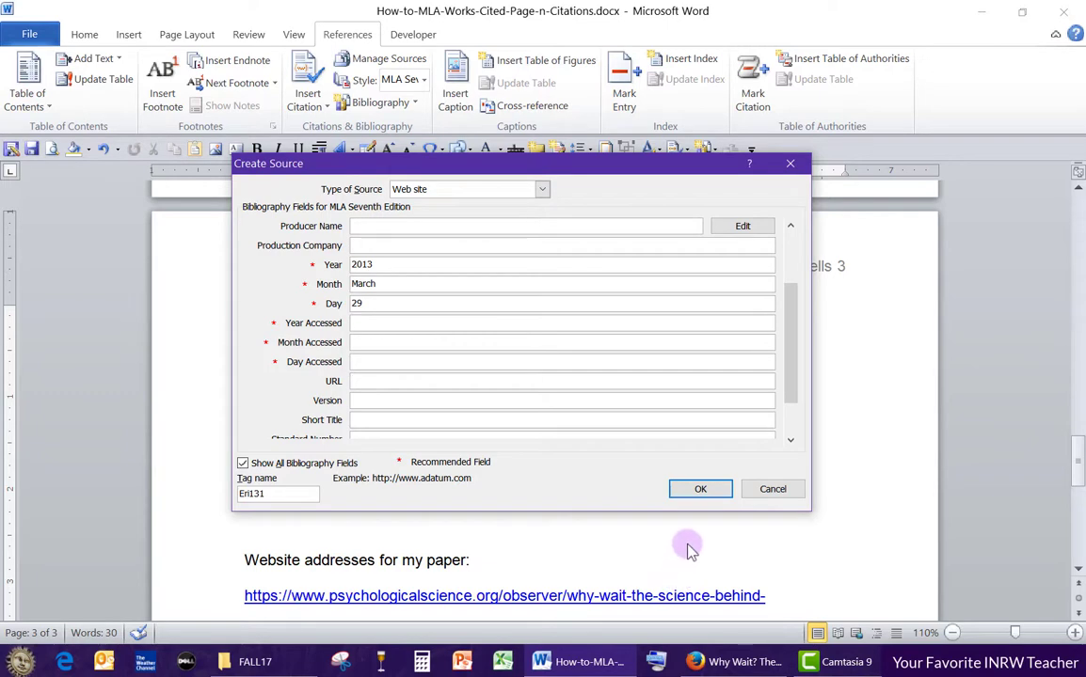
click(728, 666)
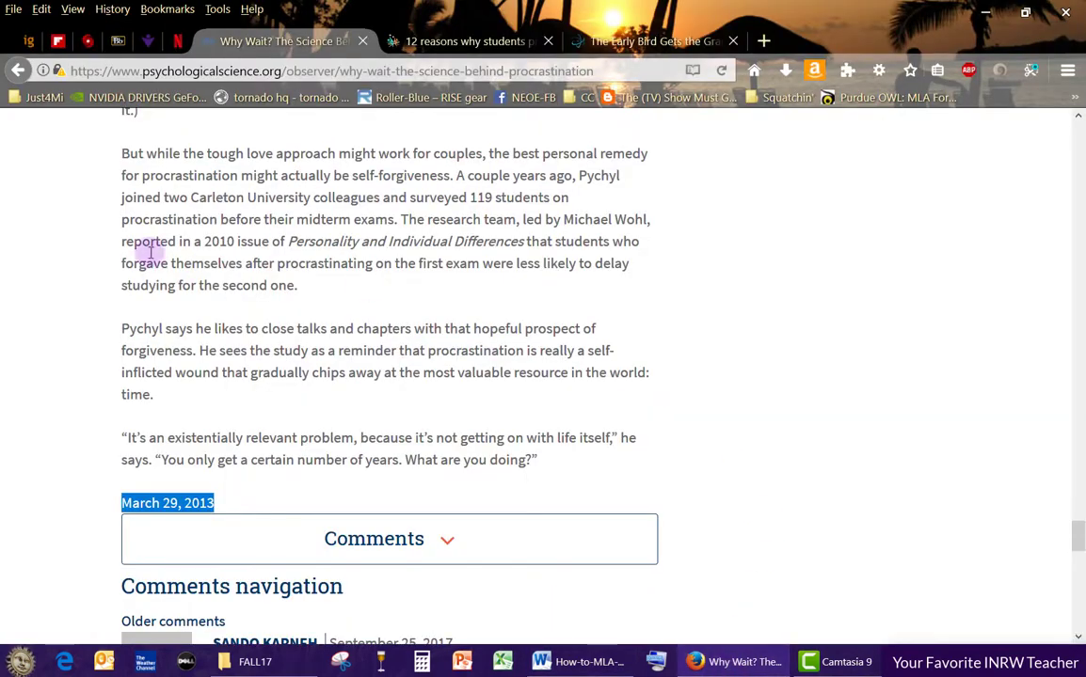
click(94, 344)
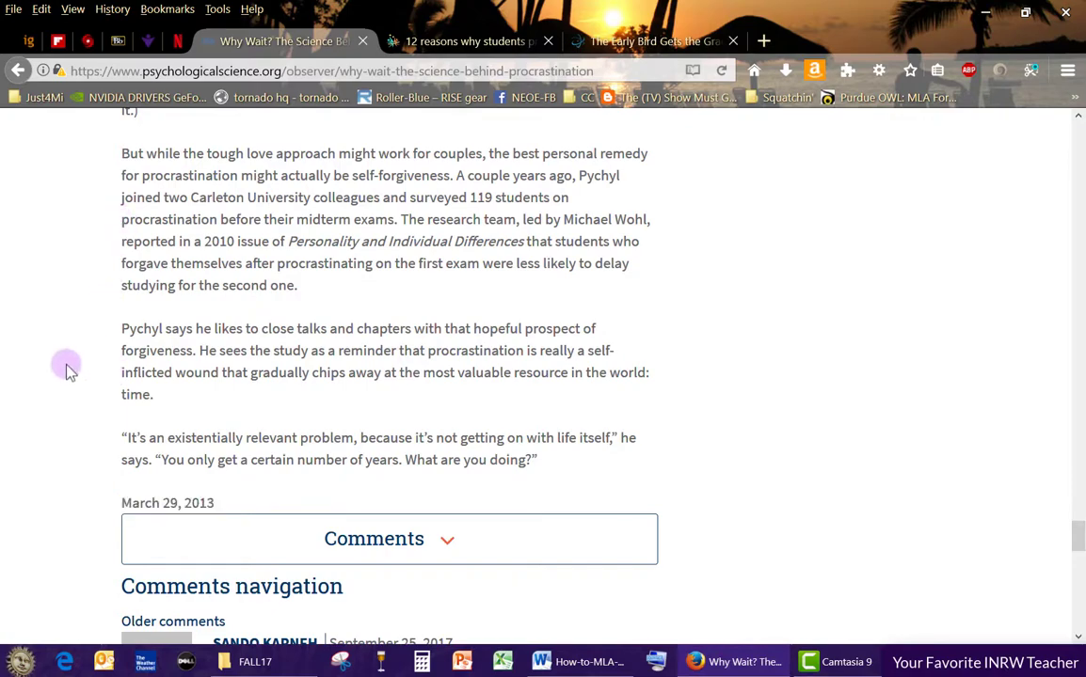
scroll(53, 380, up, 10)
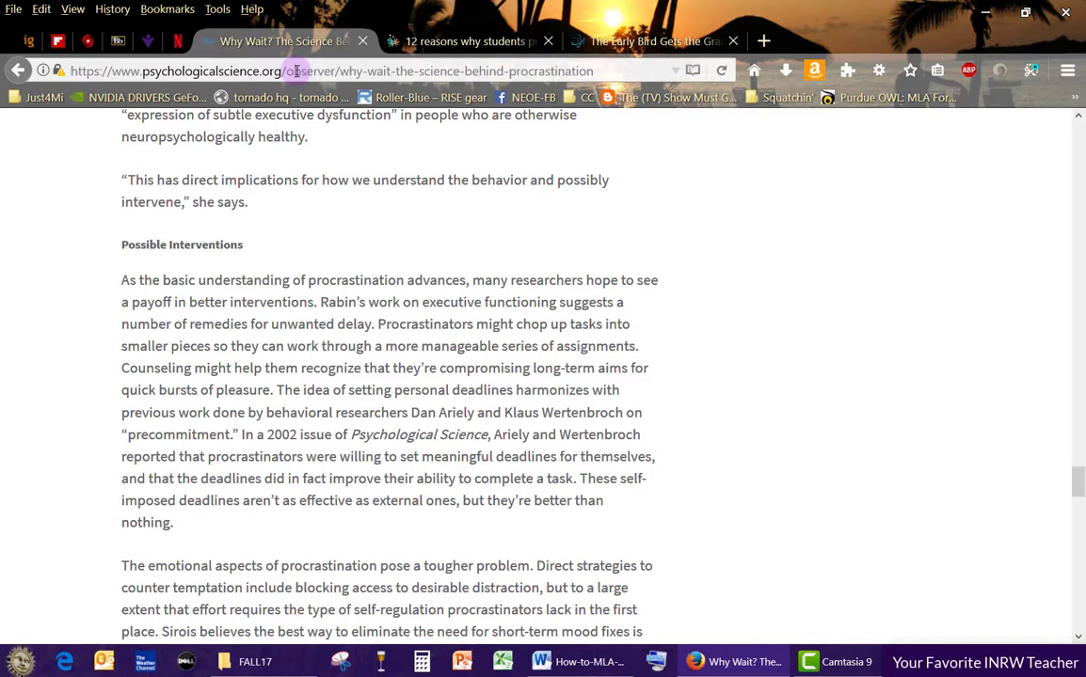
click(296, 71)
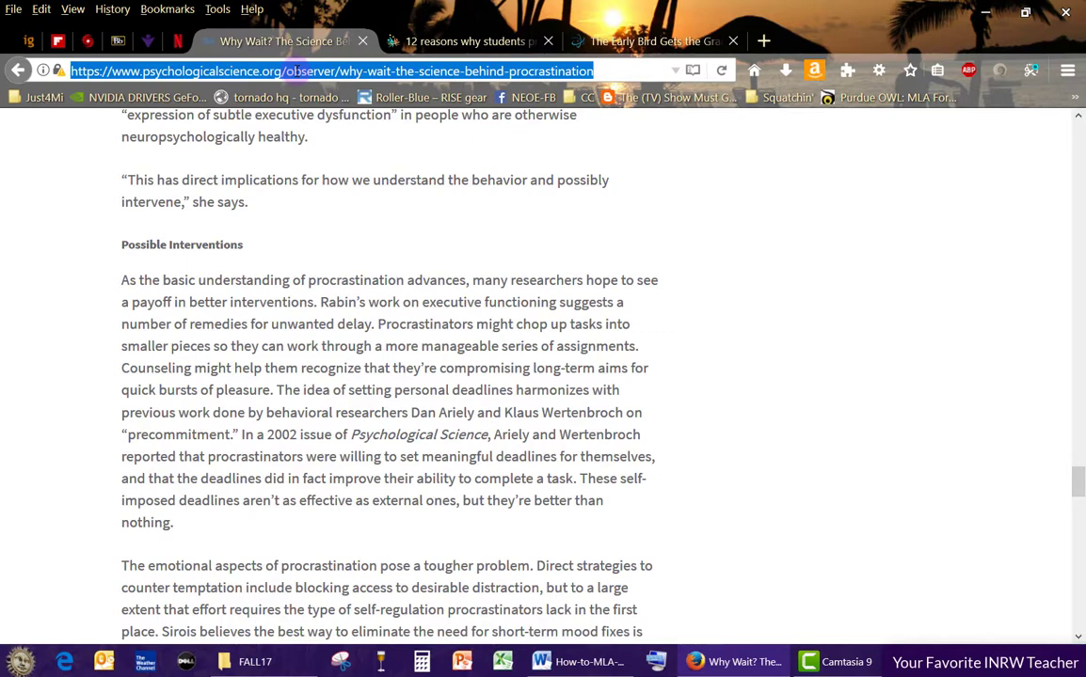
right_click(296, 72)
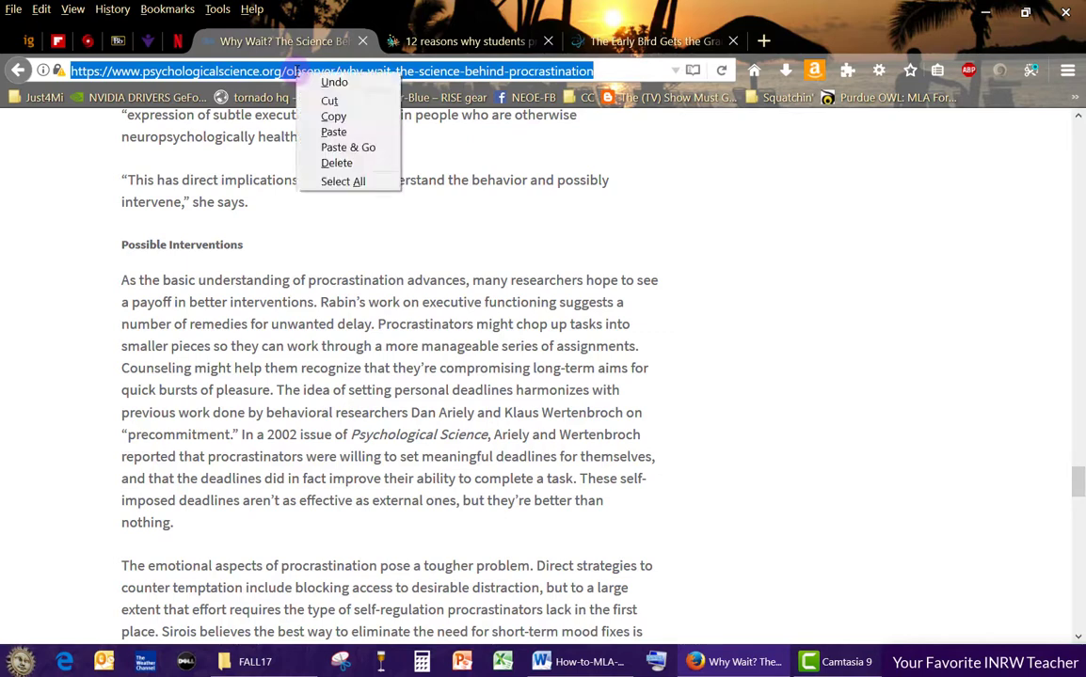
click(331, 116)
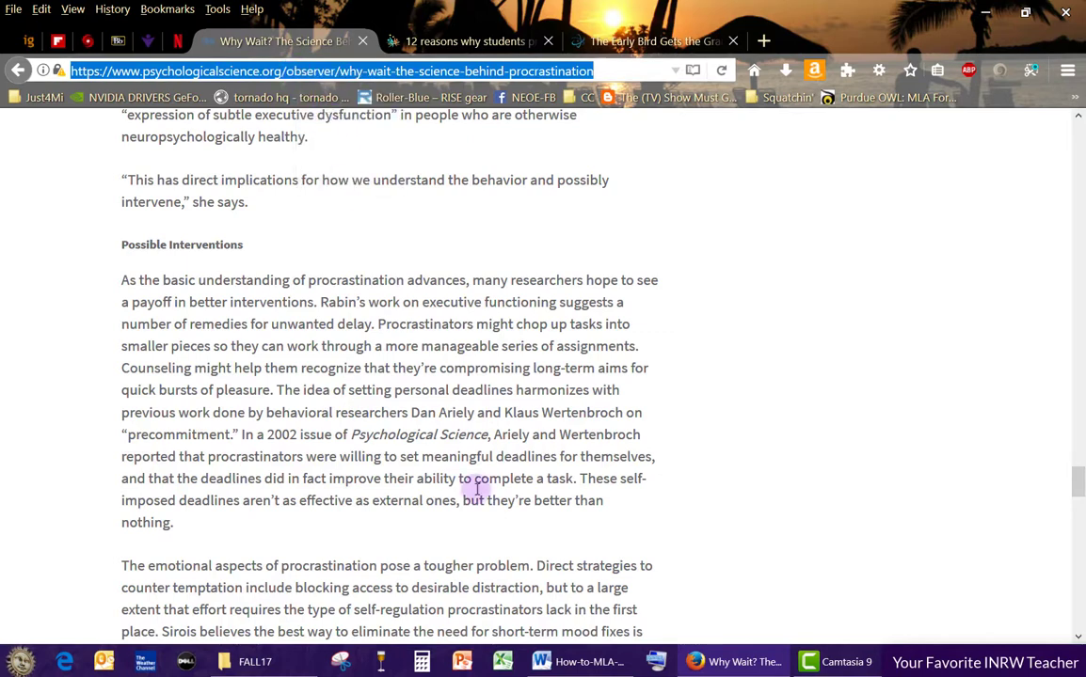
click(584, 668)
right_click(382, 378)
click(413, 431)
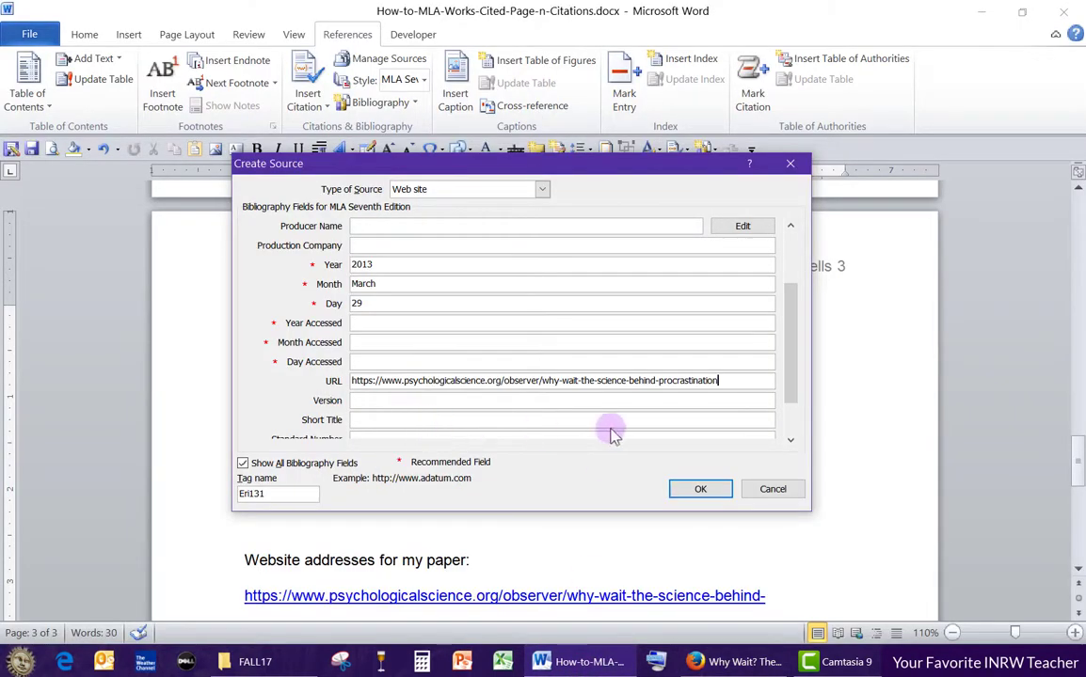
- Check the psychologicalscience.org source's bibliography fields and save it, inserting its citation under the Works Cited heading
drag(792, 334, 803, 395)
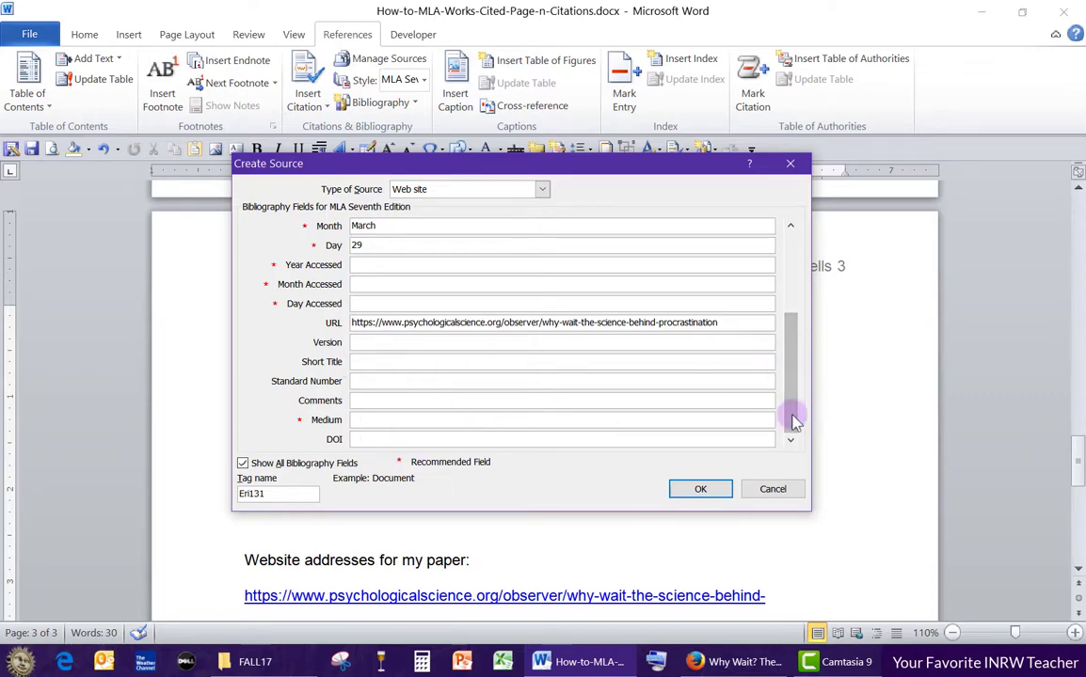
drag(797, 339, 797, 279)
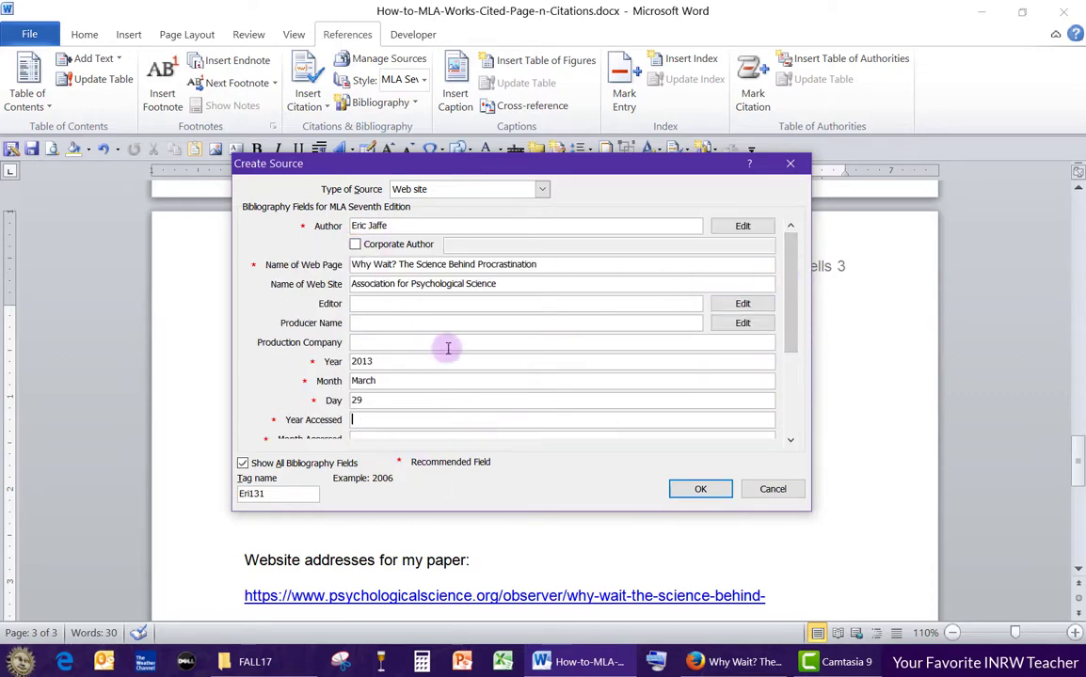
click(701, 490)
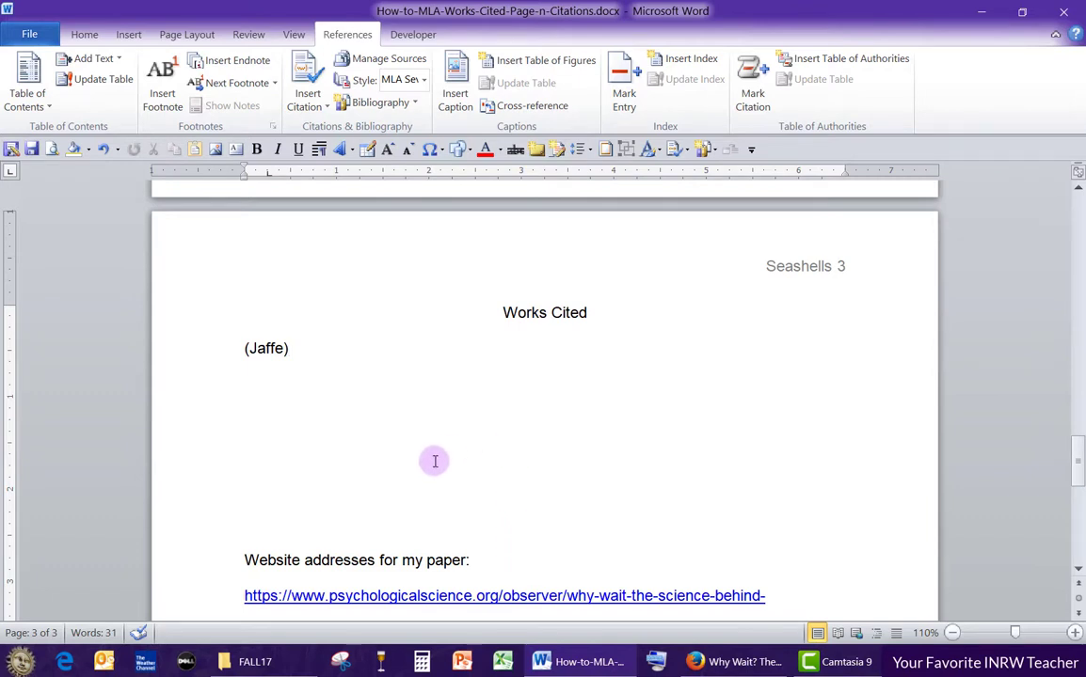
- Review the first page's heading and page-number header, and compare them with the Works Cited page
scroll(430, 490, up, 20)
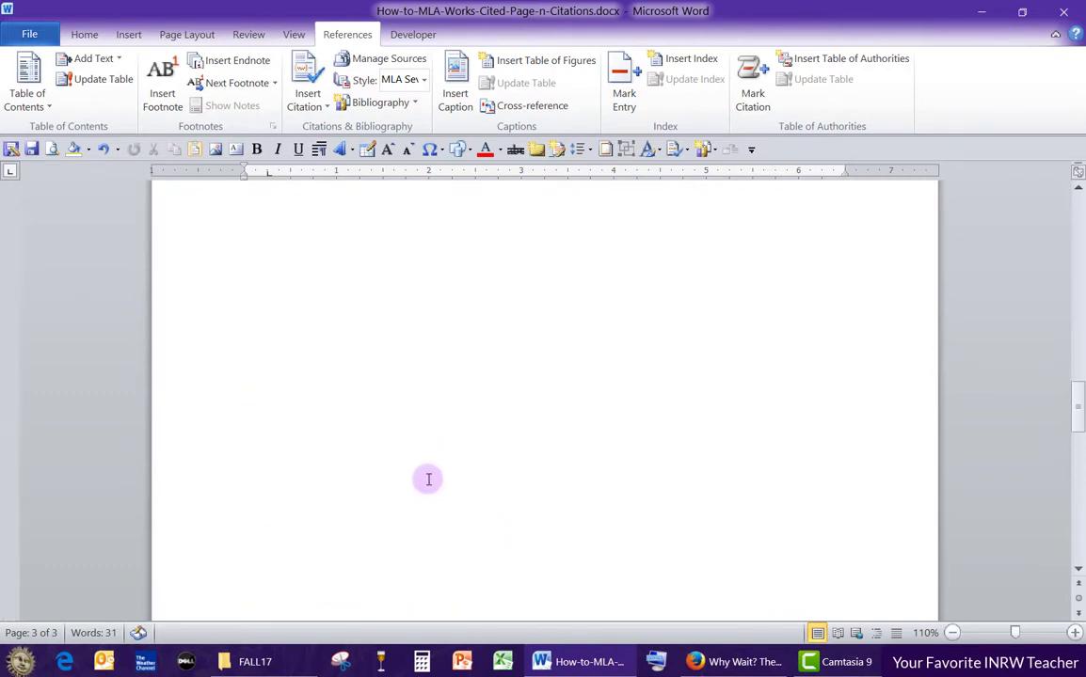
scroll(422, 464, up, 6)
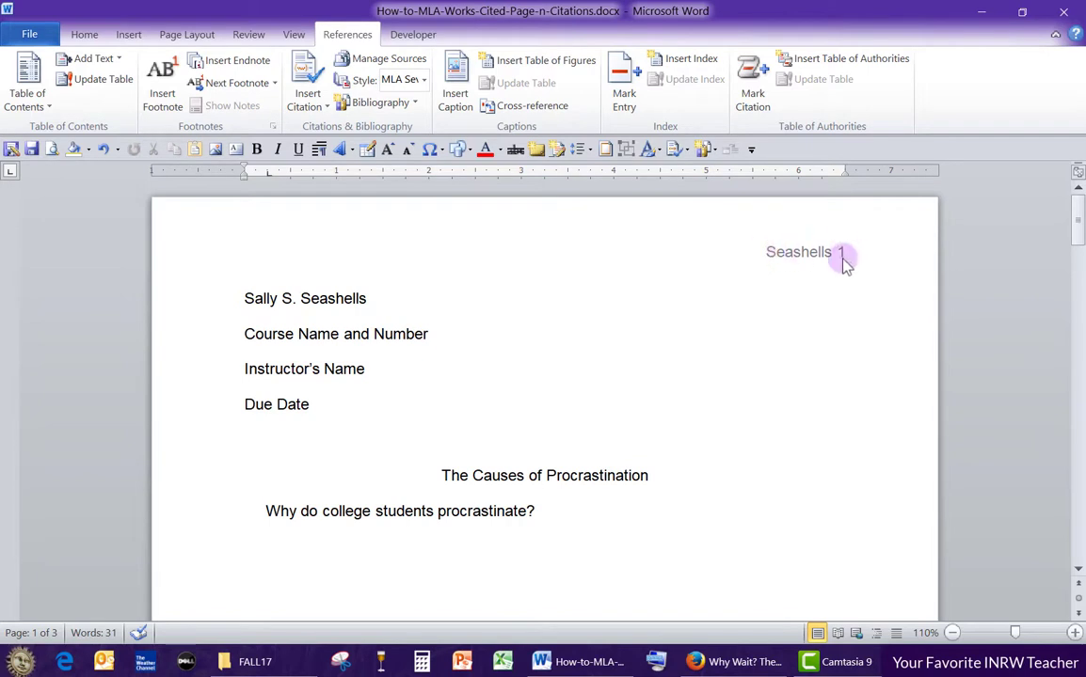
double_click(807, 260)
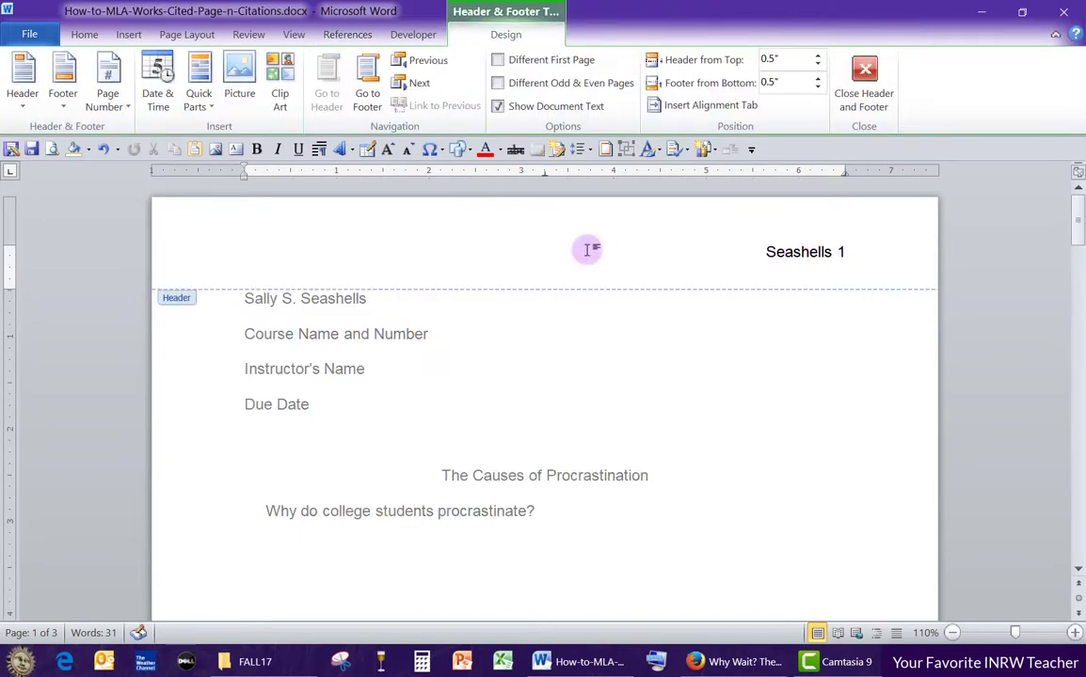
key(Escape)
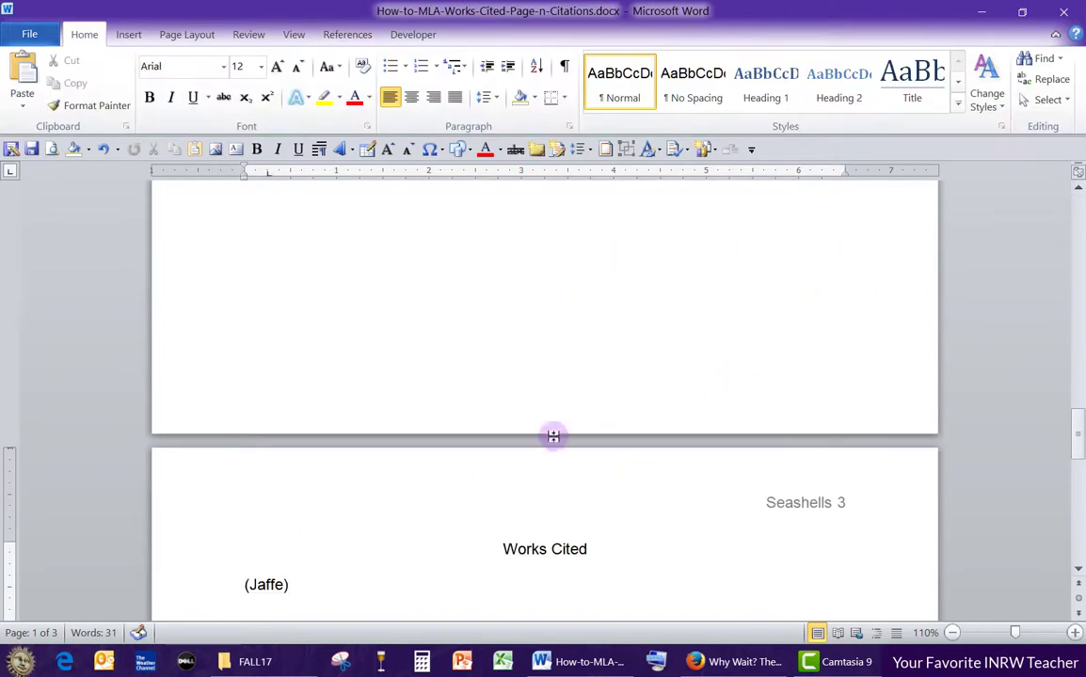
scroll(546, 434, down, 1)
scroll(542, 429, down, 2)
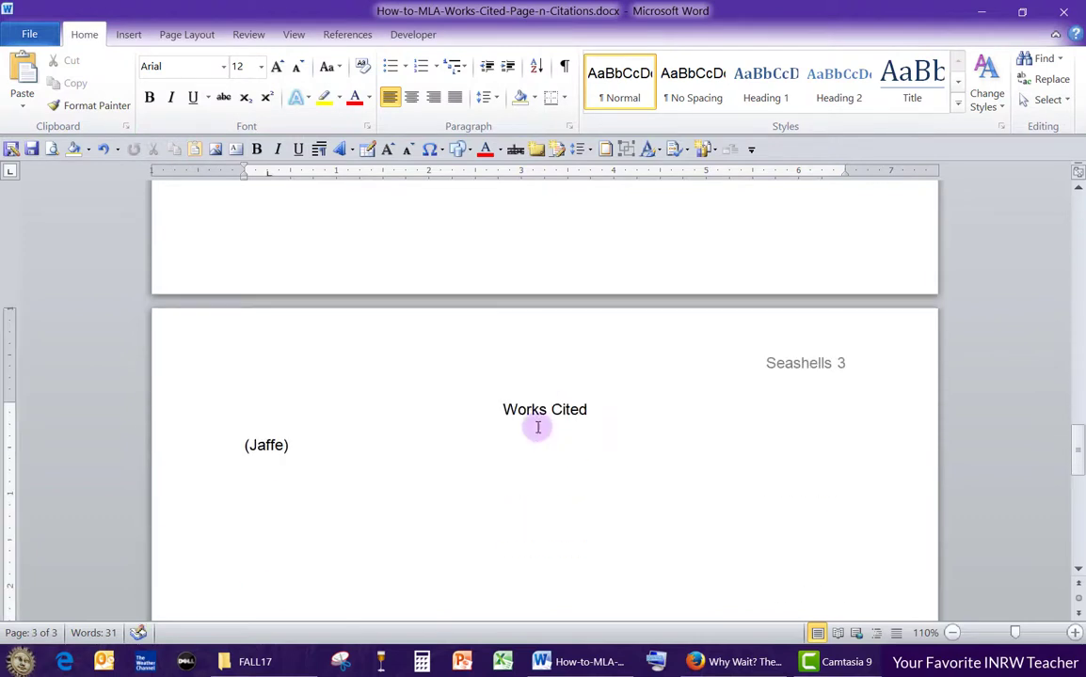
scroll(514, 488, up, 15)
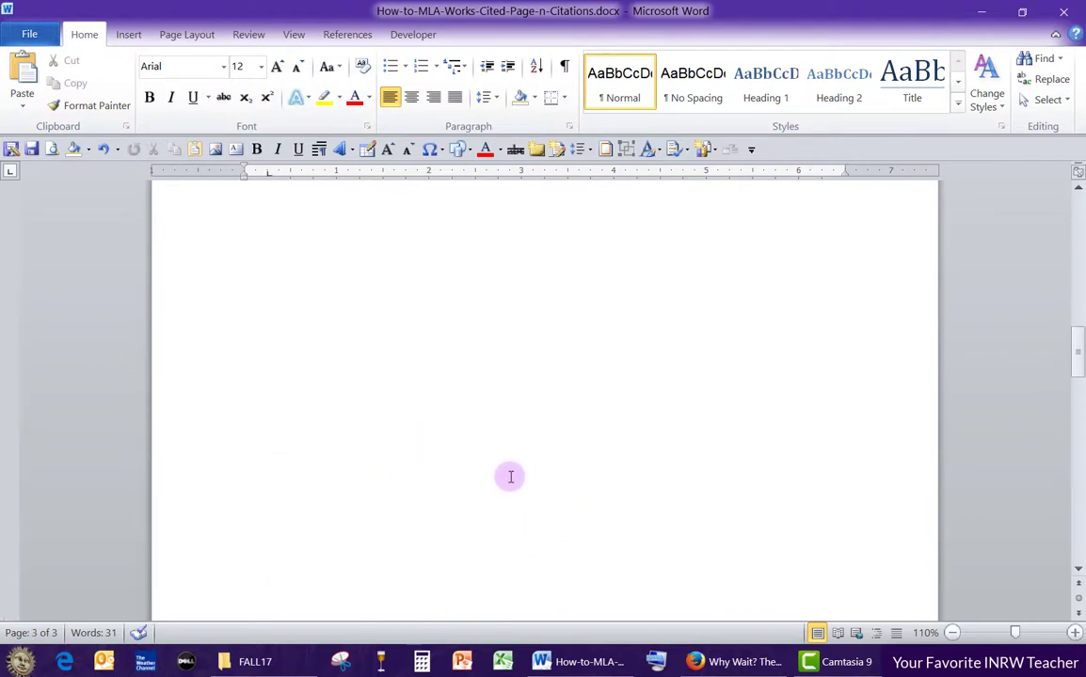
scroll(506, 472, up, 10)
scroll(504, 468, down, 17)
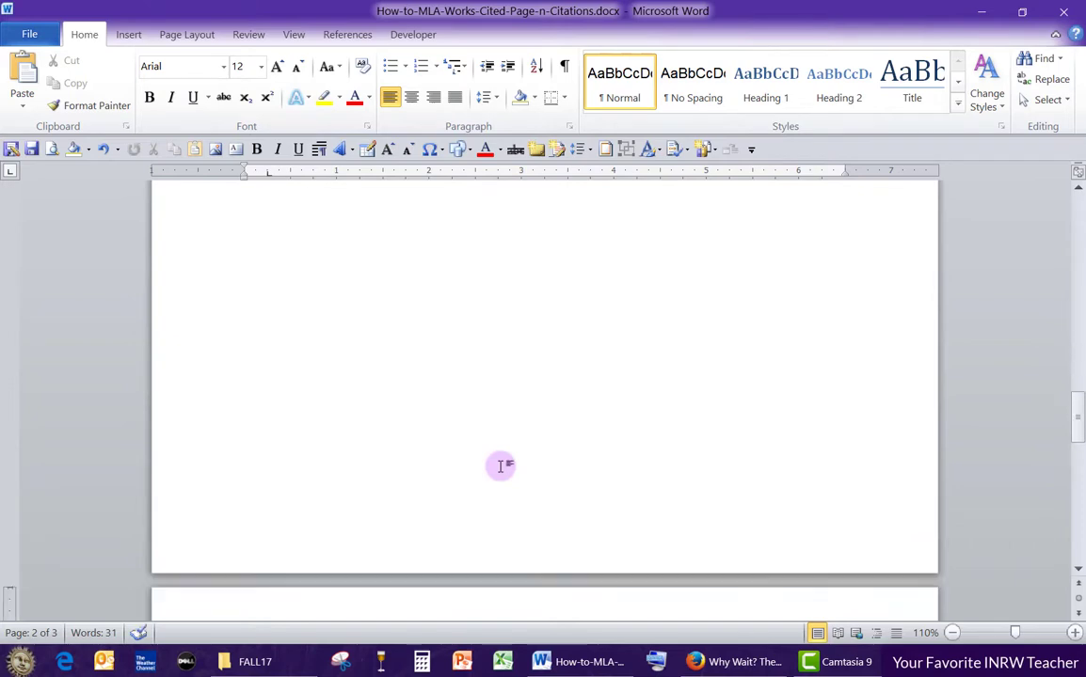
- Move the inserted citation from under the Works Cited heading to below the list of website addresses
scroll(498, 463, down, 3)
scroll(499, 461, up, 4)
click(266, 305)
click(247, 303)
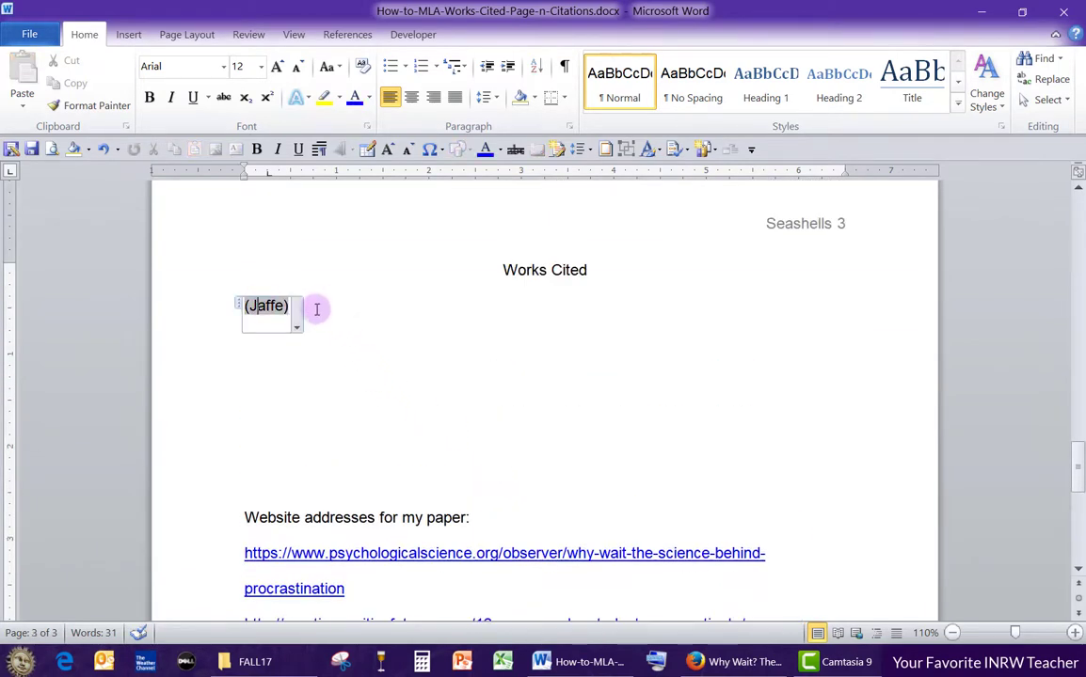
click(238, 305)
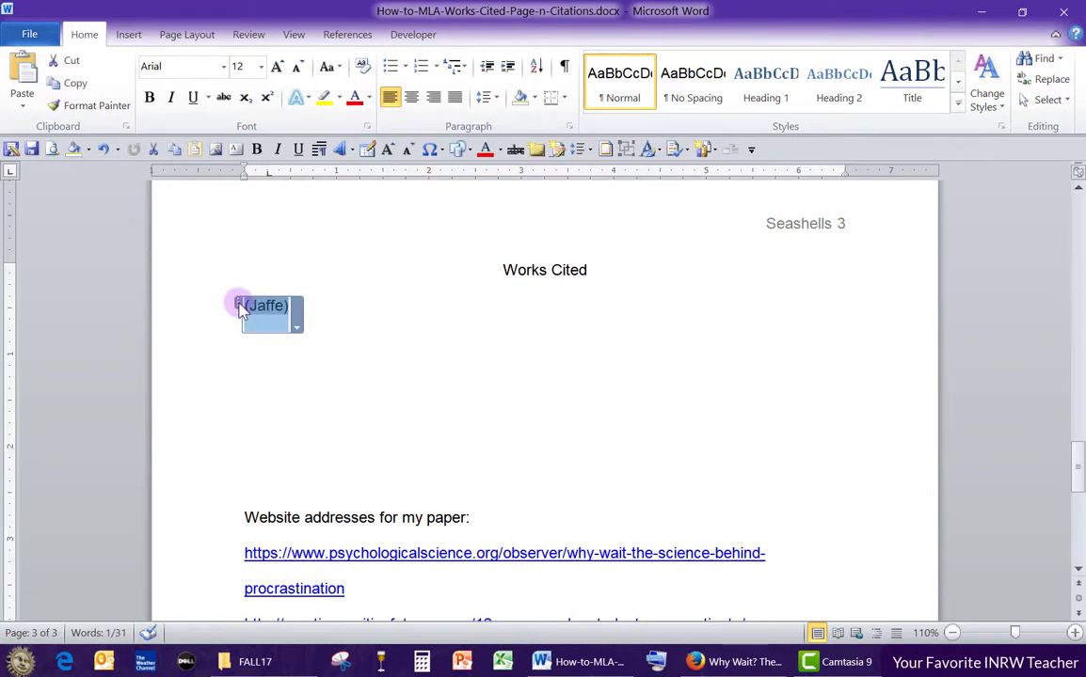
right_click(257, 307)
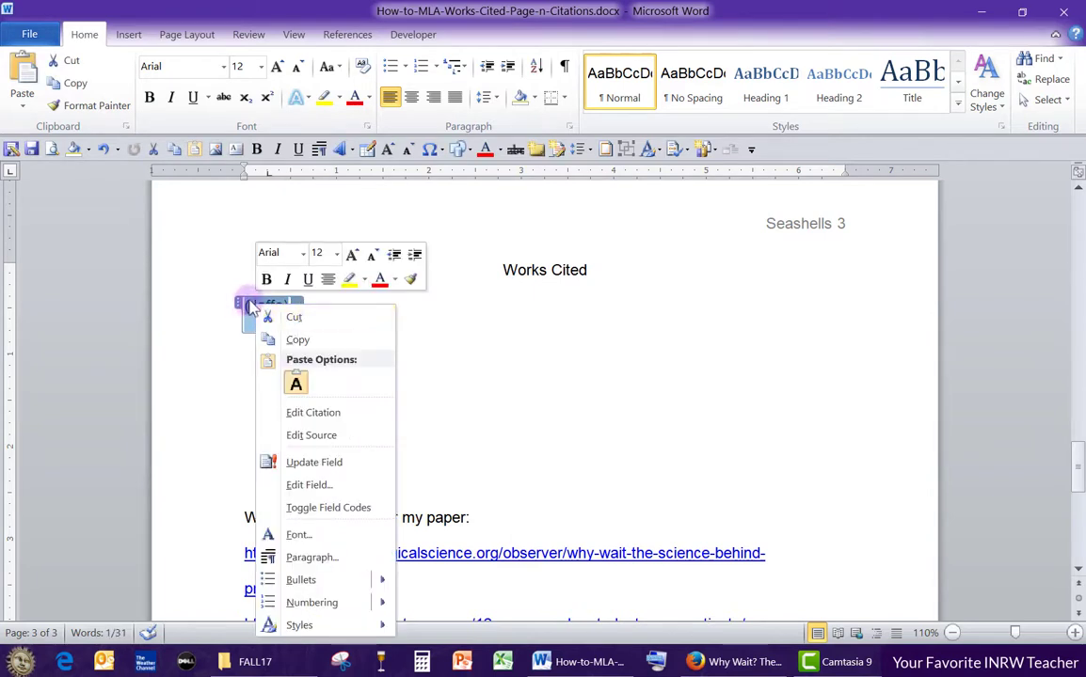
click(289, 317)
scroll(342, 380, down, 4)
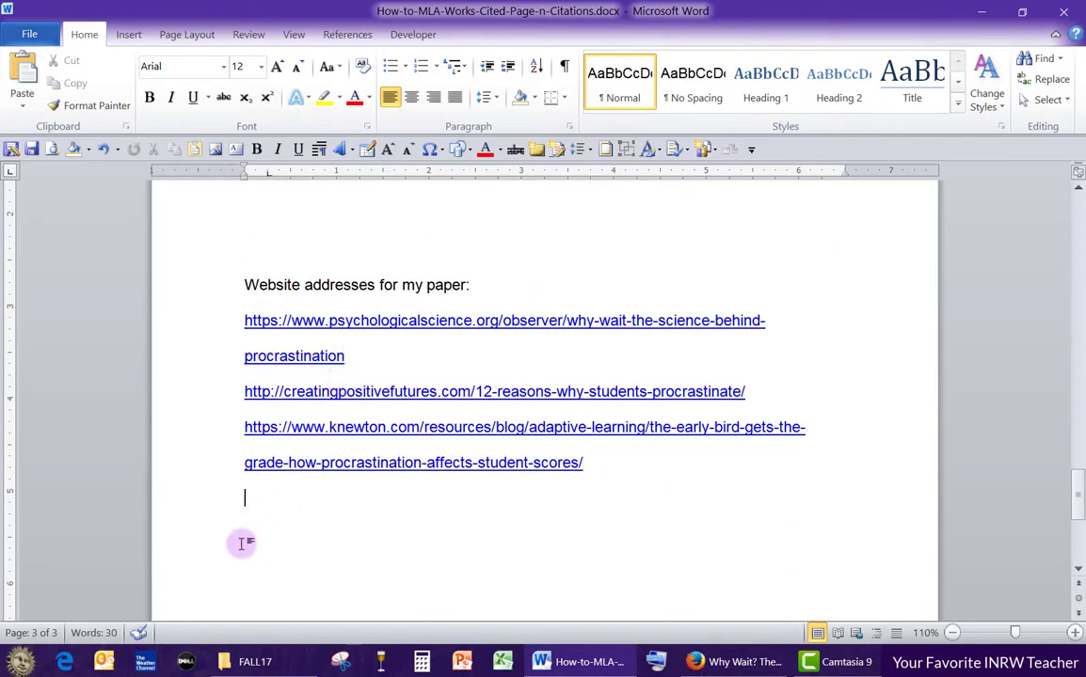
text((Jaffe))
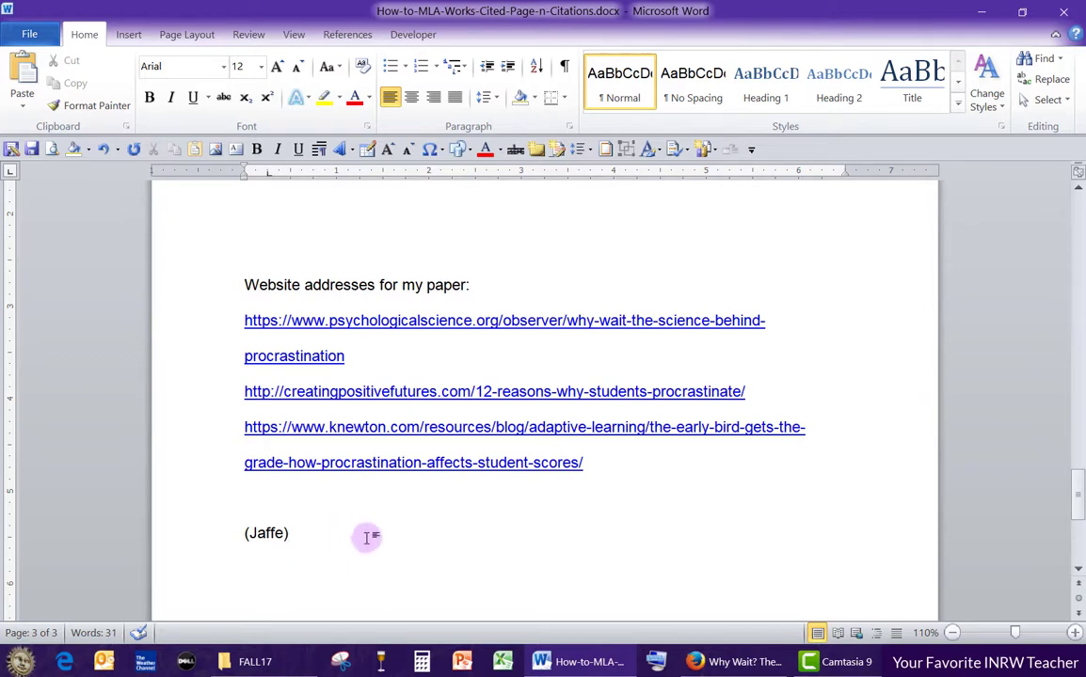
- Start a new Web site source on the line below the moved citation and show all its bibliography fields
scroll(354, 559, up, 4)
scroll(353, 558, up, 3)
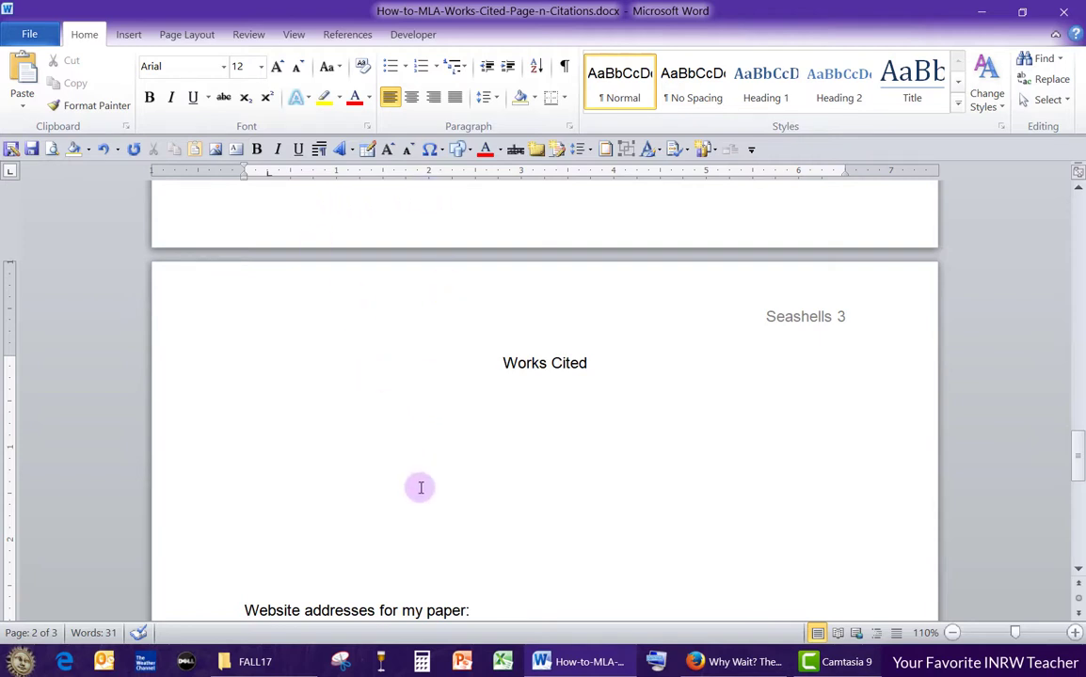
scroll(426, 426, down, 5)
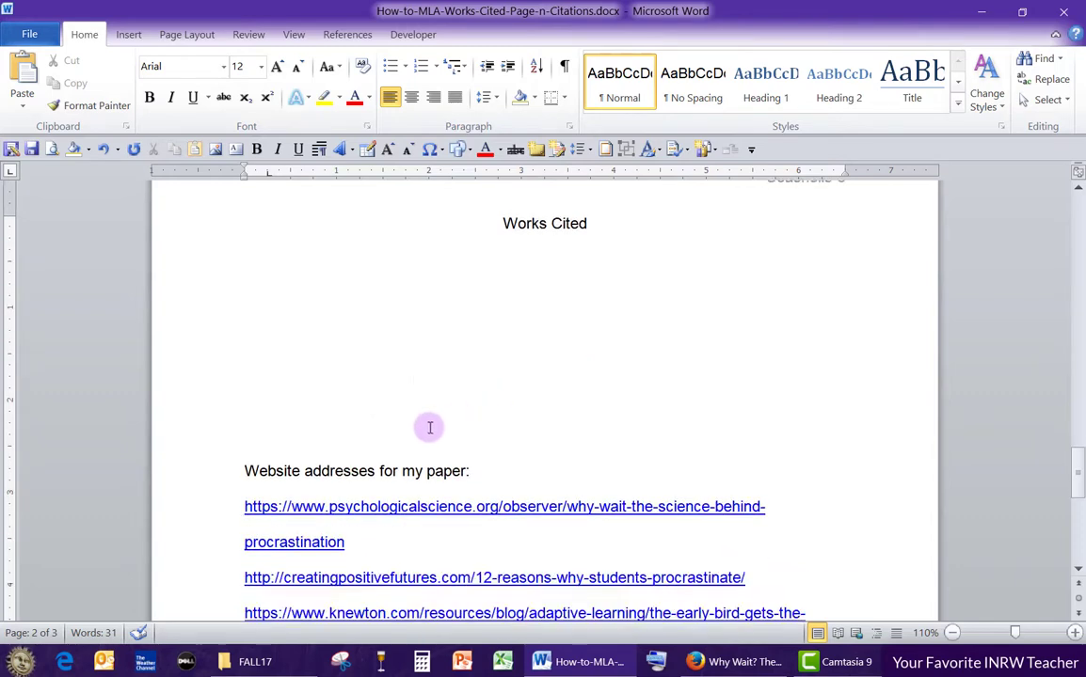
scroll(427, 426, down, 2)
click(395, 454)
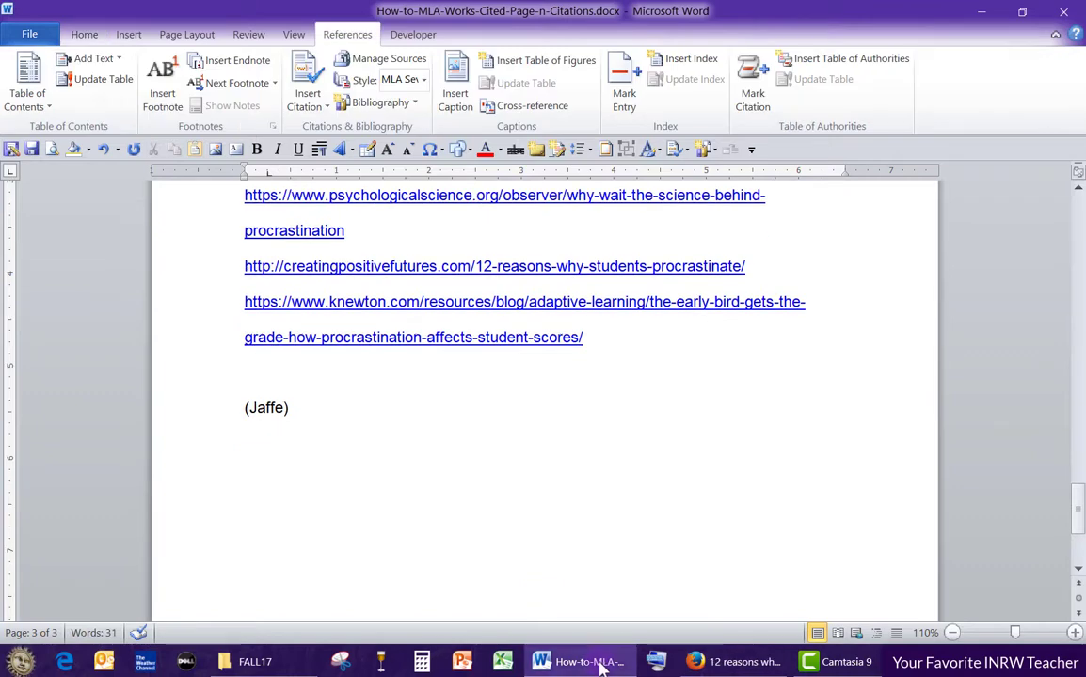
mouse_move(600, 666)
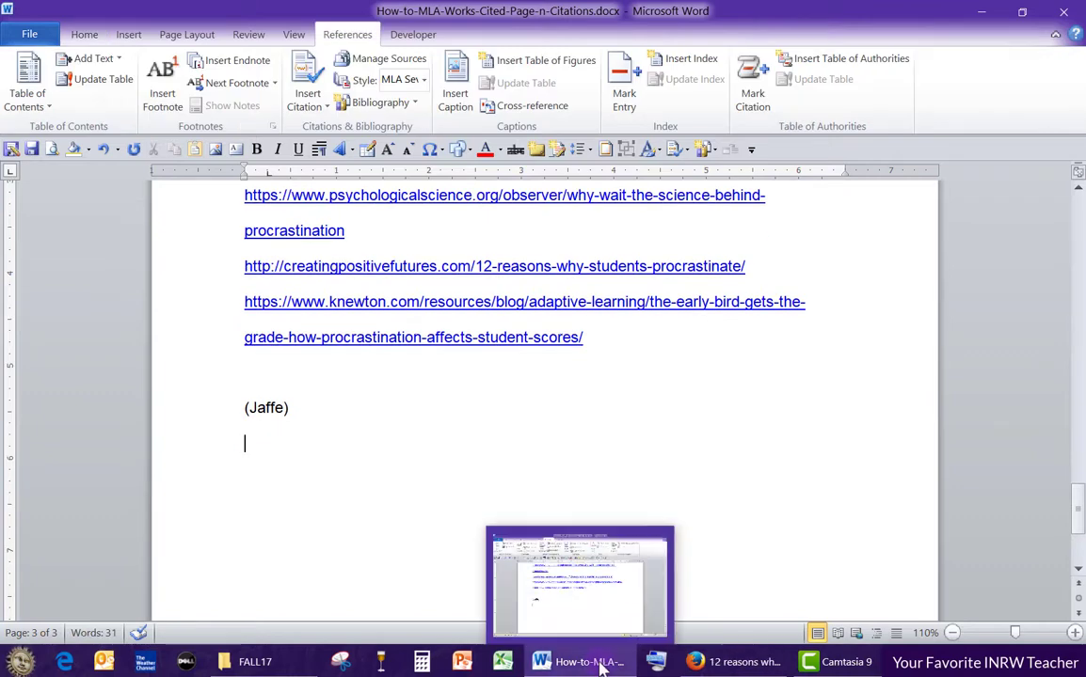
click(311, 113)
click(348, 207)
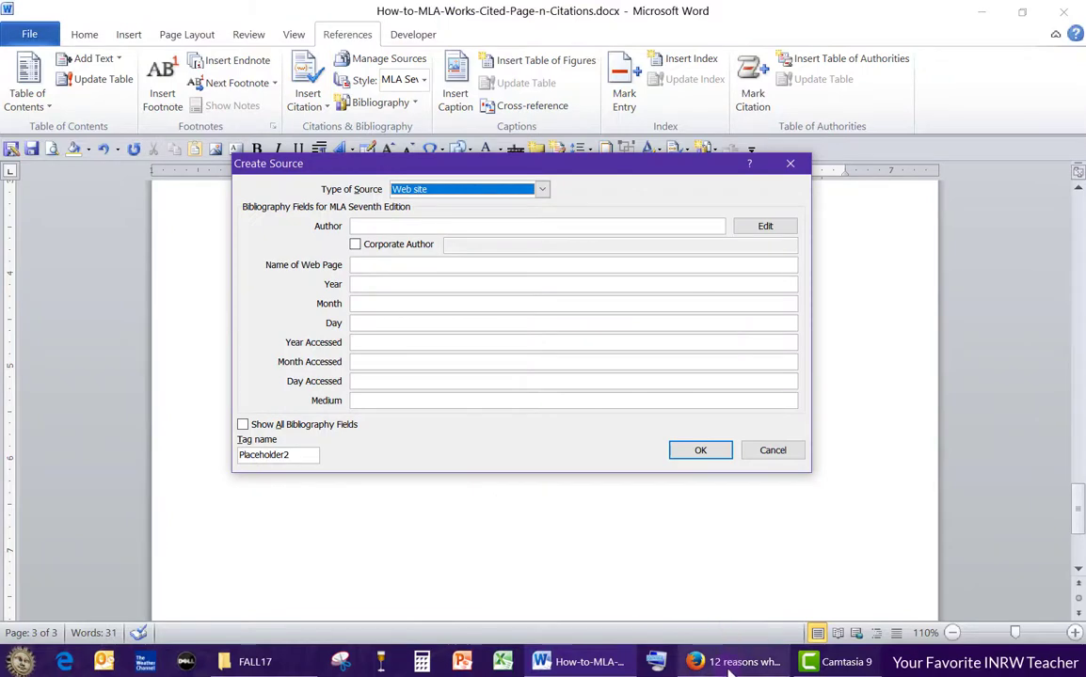
click(727, 663)
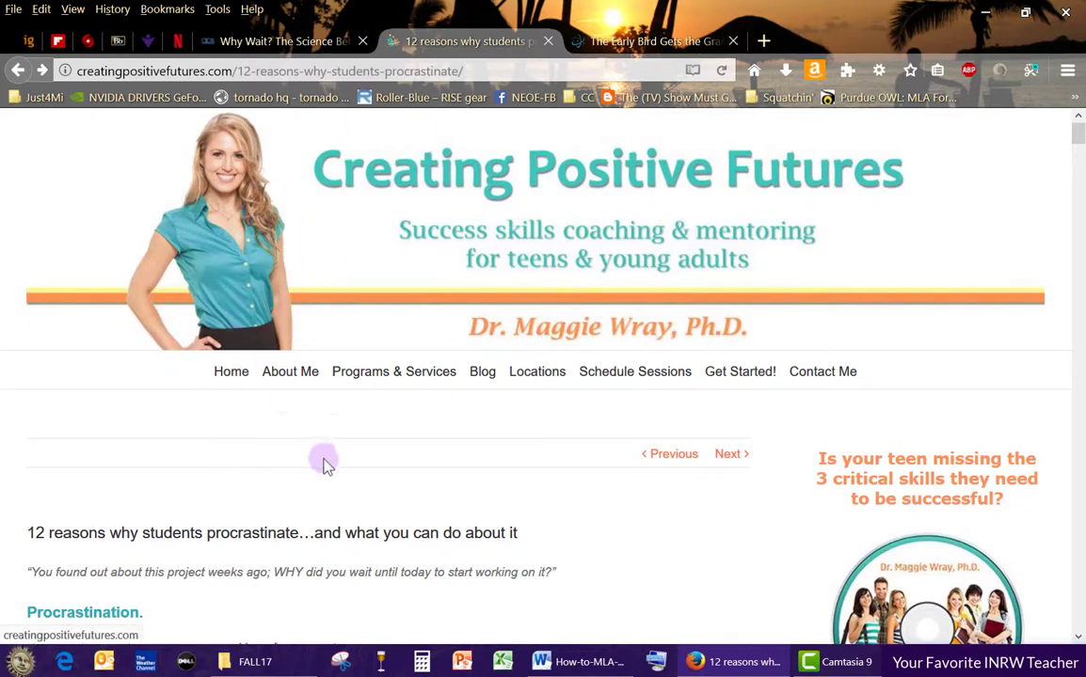
click(585, 664)
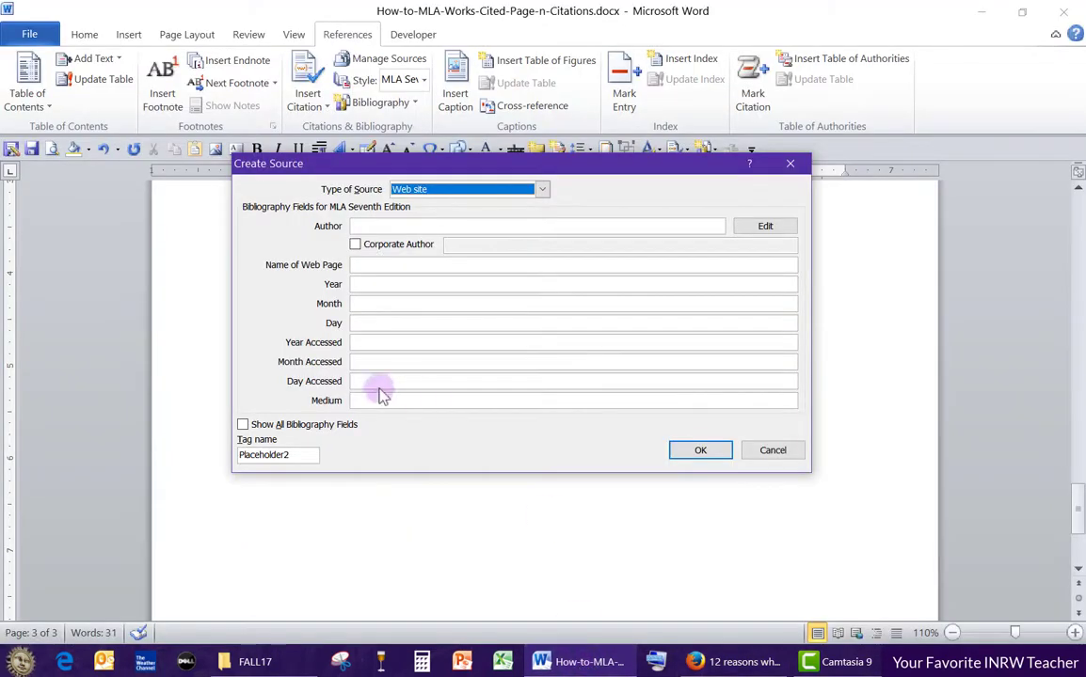
click(242, 425)
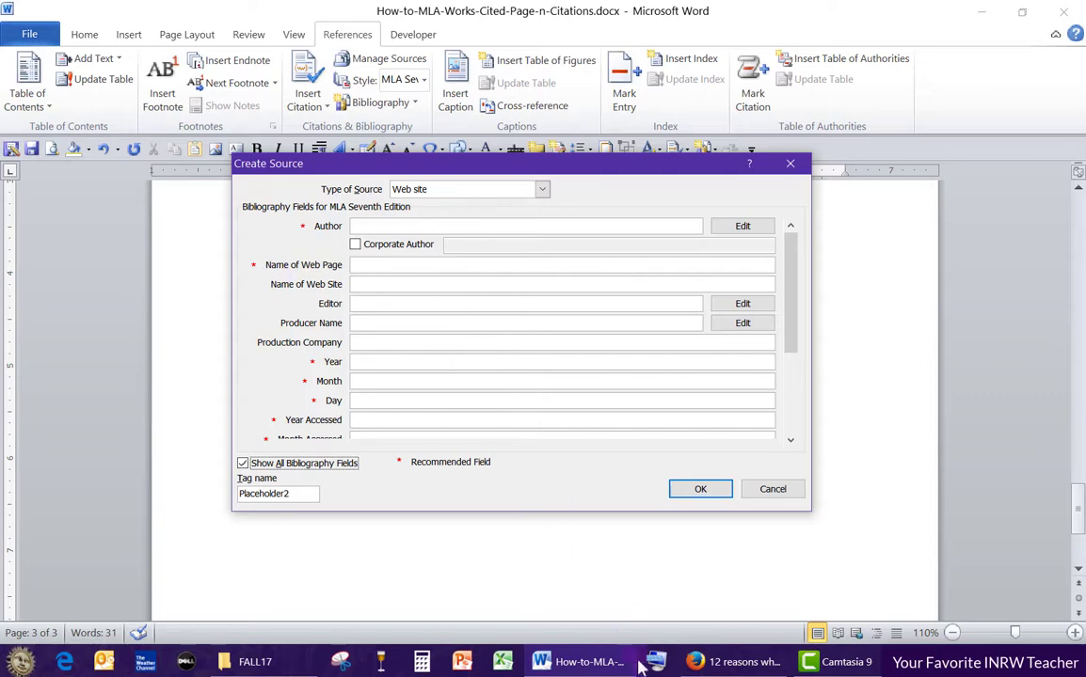
- Copy the creatingpositivefutures.com article's web address from Firefox and paste it into the new source's URL field in Word
click(734, 662)
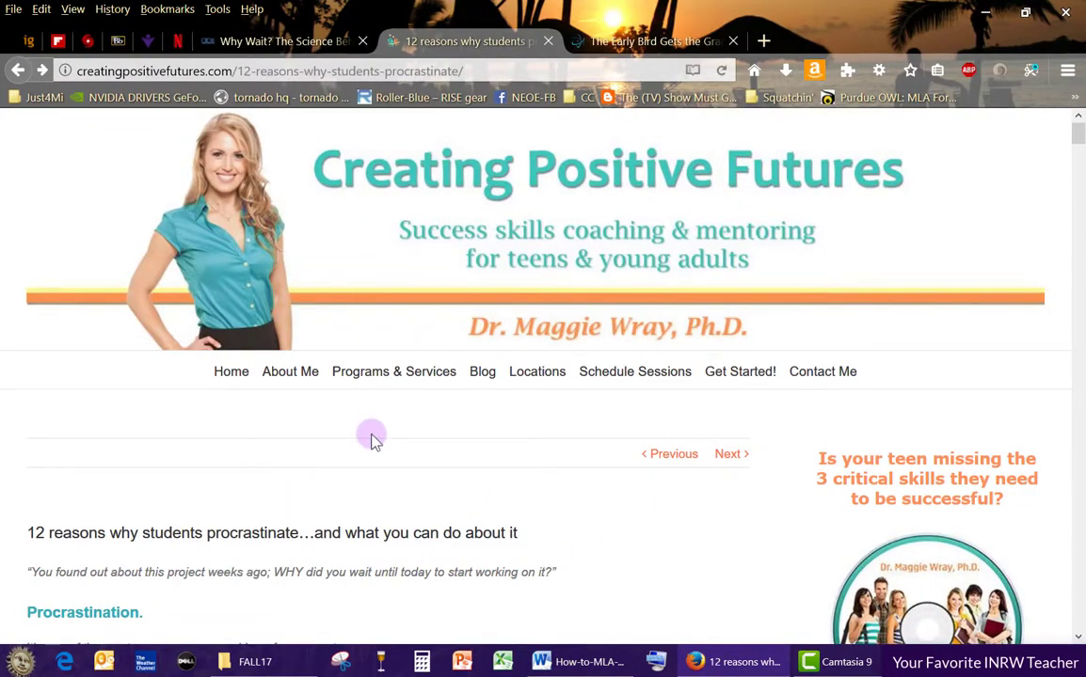
scroll(373, 441, down, 3)
scroll(362, 438, up, 2)
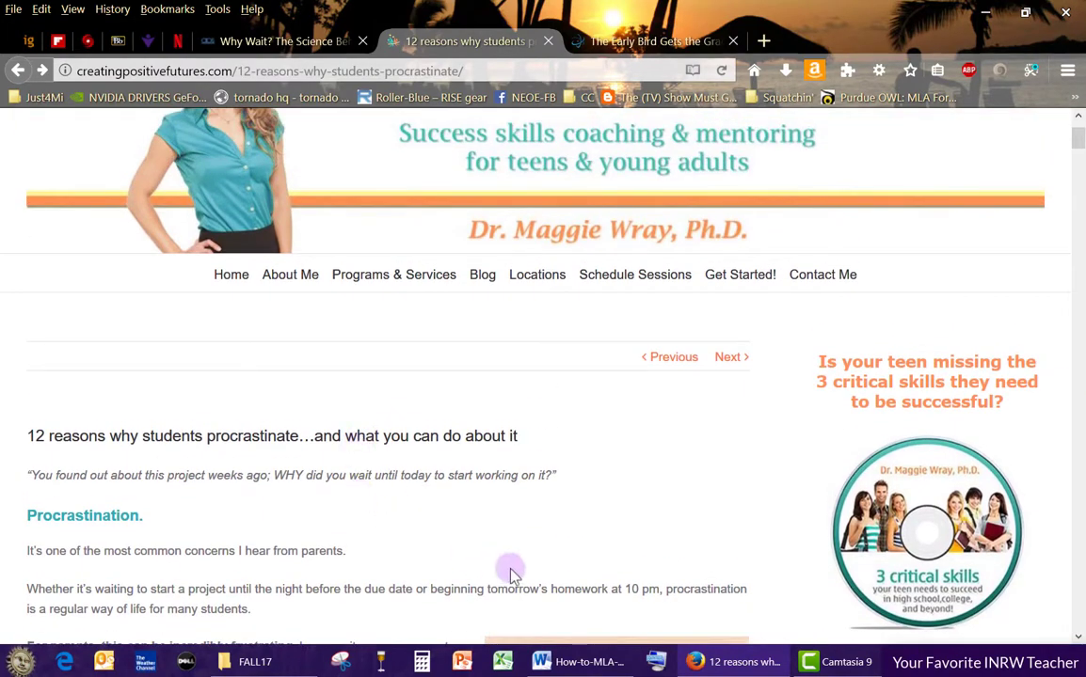
click(571, 665)
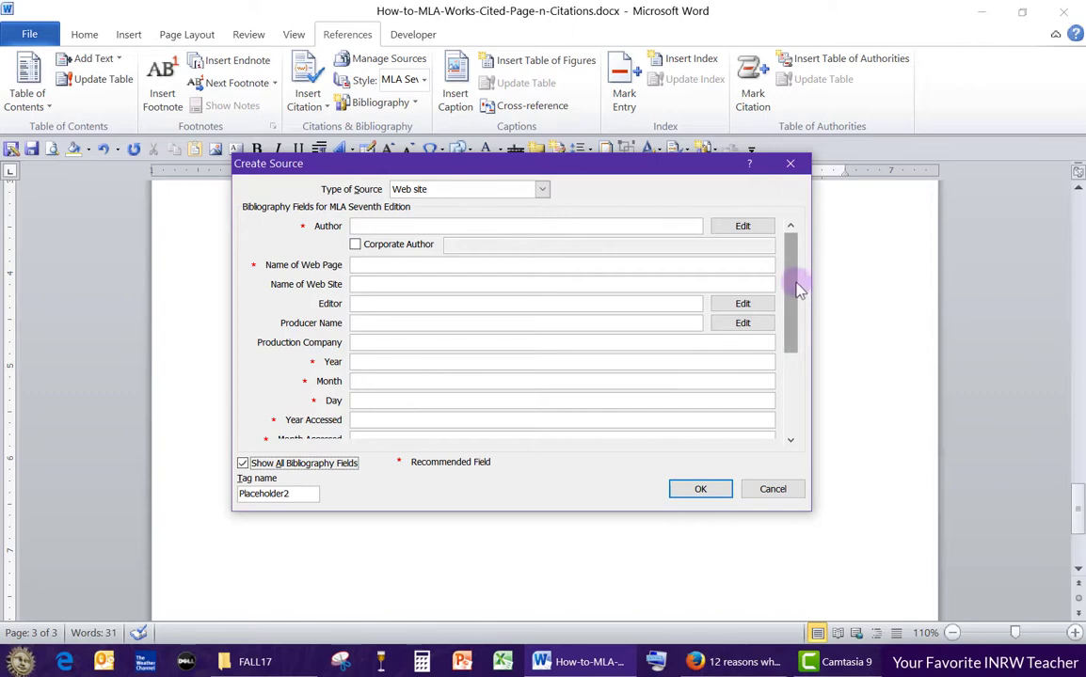
drag(797, 304, 797, 355)
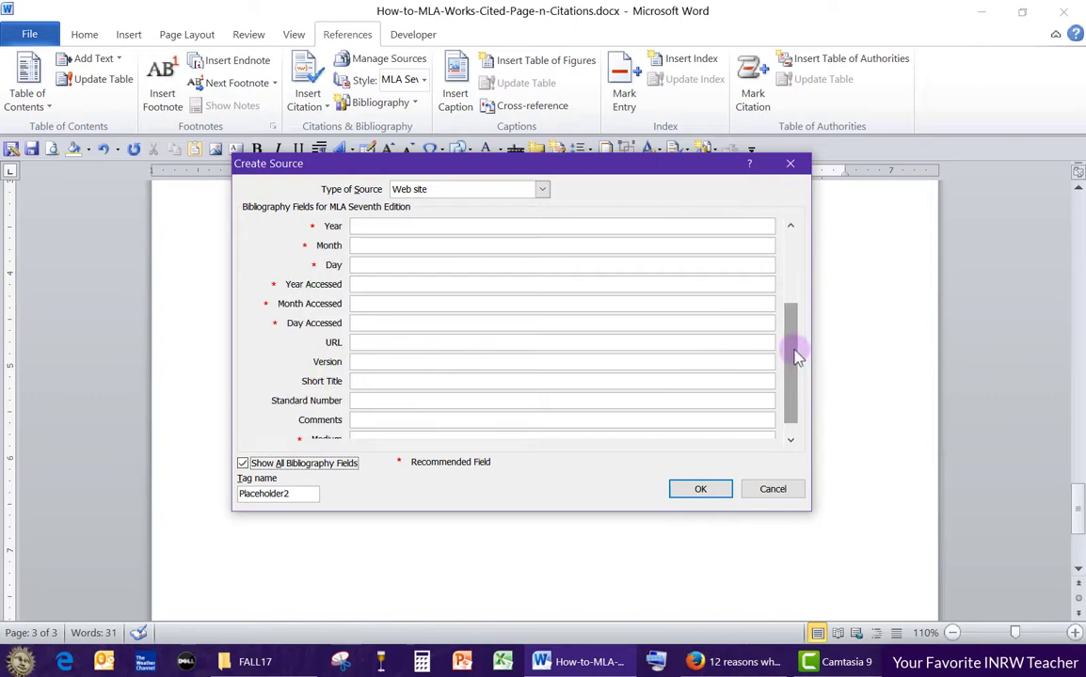
click(687, 660)
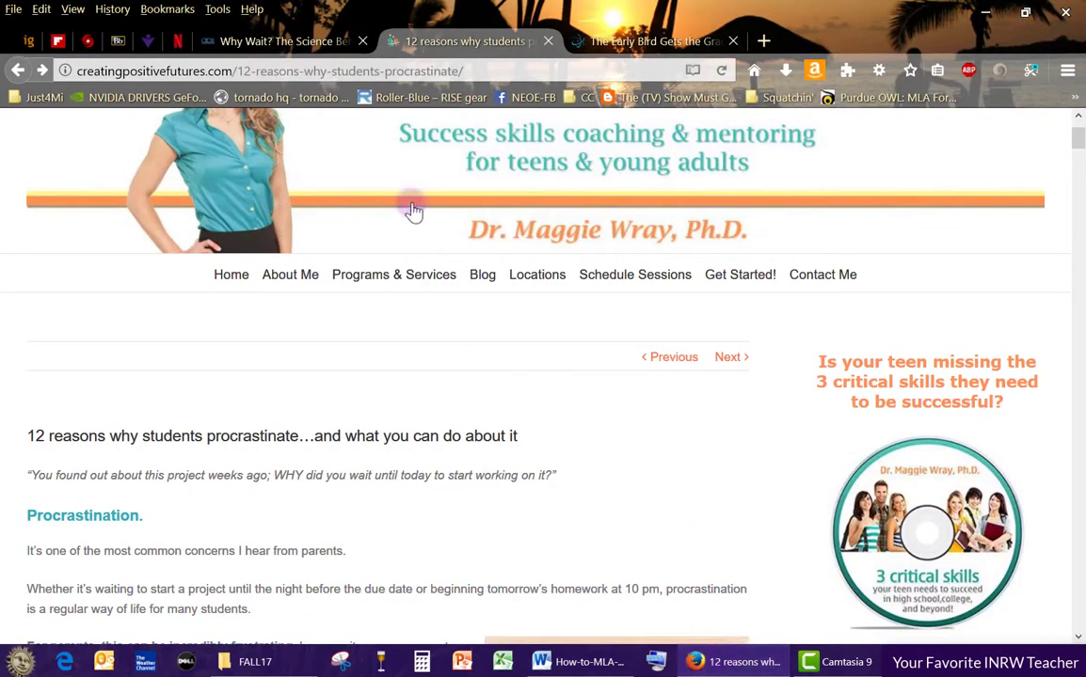
click(337, 71)
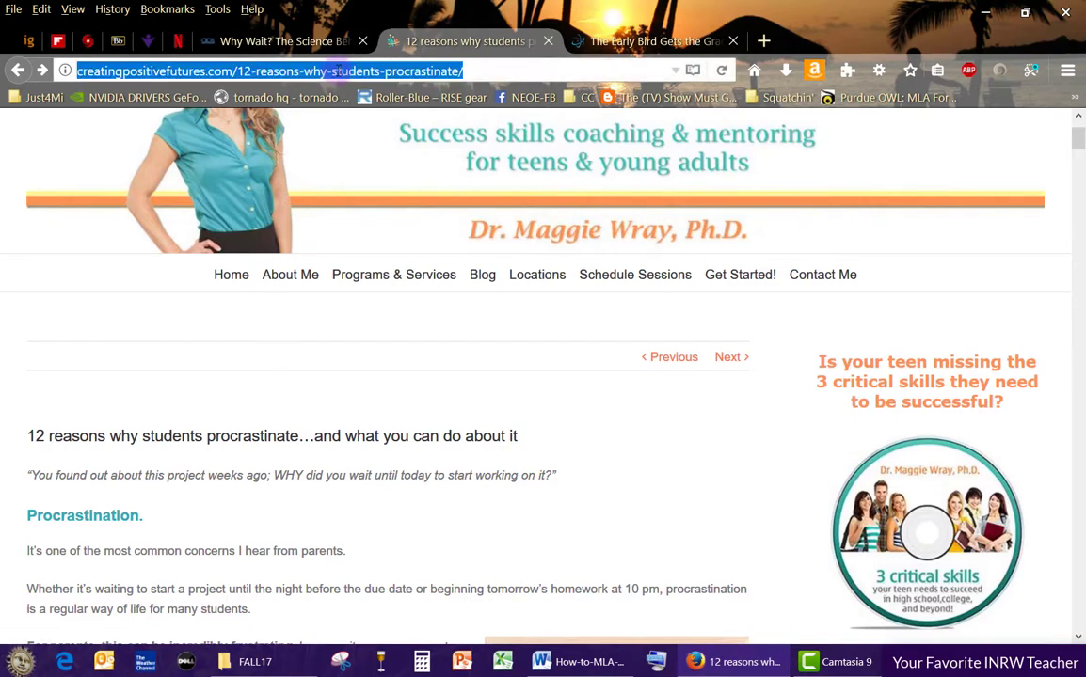
right_click(337, 70)
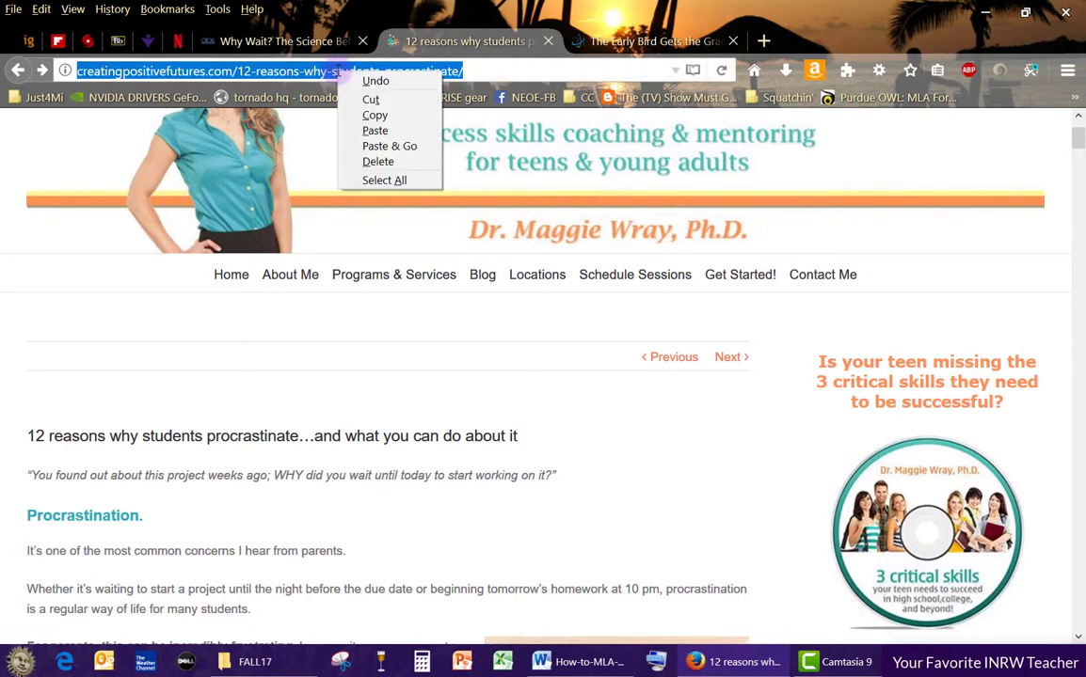
click(369, 115)
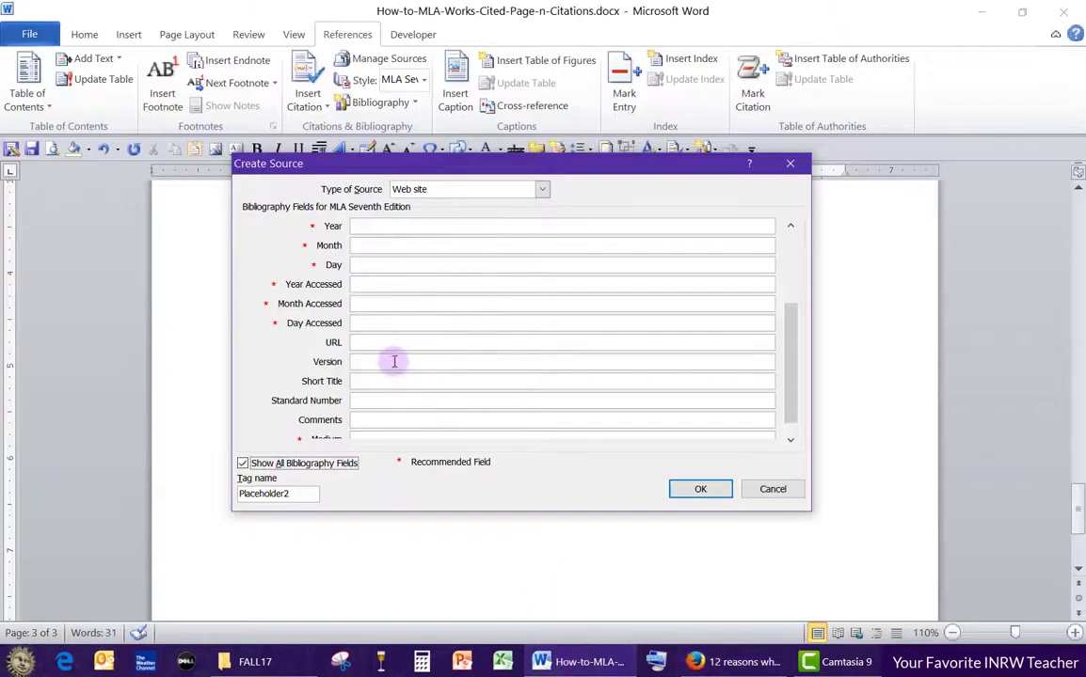
right_click(381, 342)
click(419, 395)
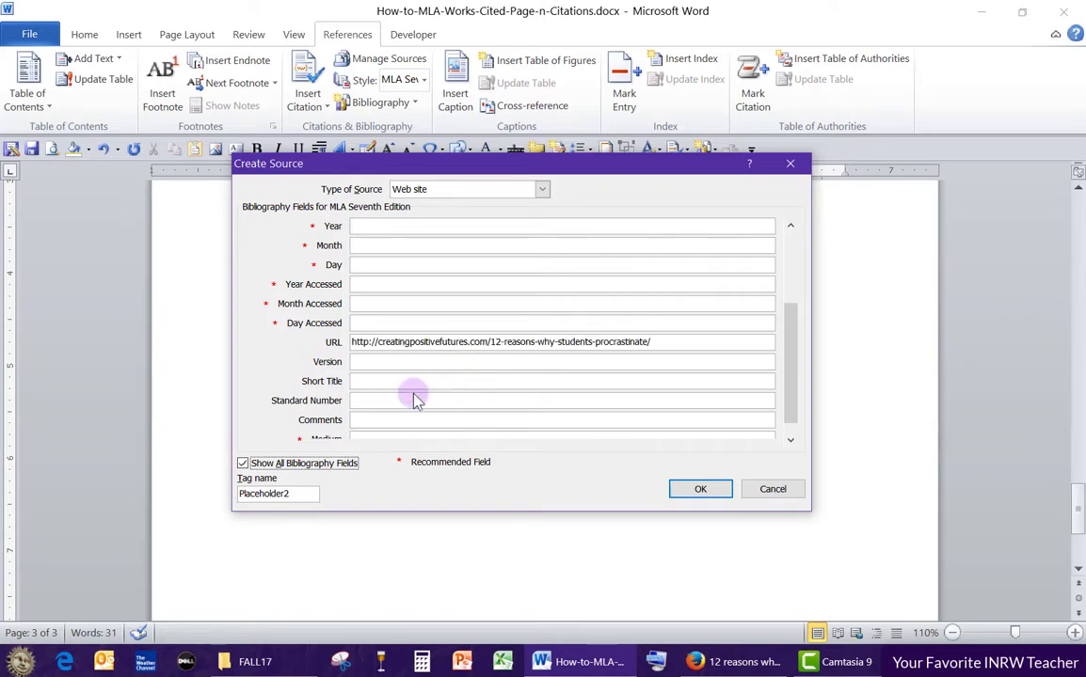
- Prepare the new source's Author field and look for the author's name in the banner and closing byline of the creatingpositivefutures.com article in Firefox
drag(792, 404, 785, 249)
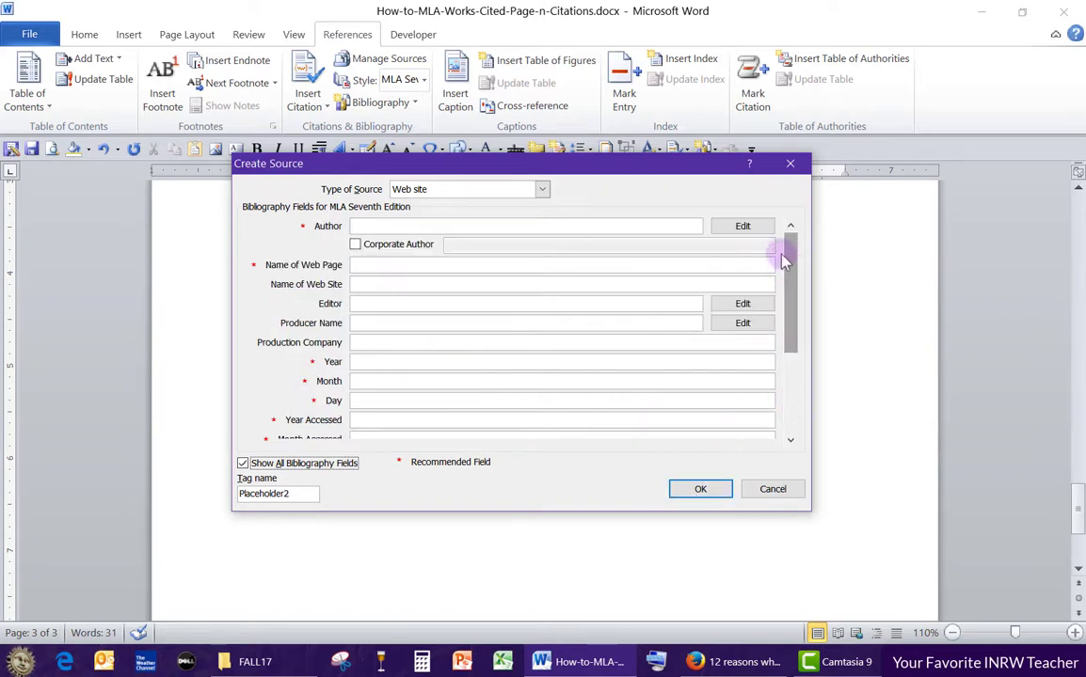
click(433, 226)
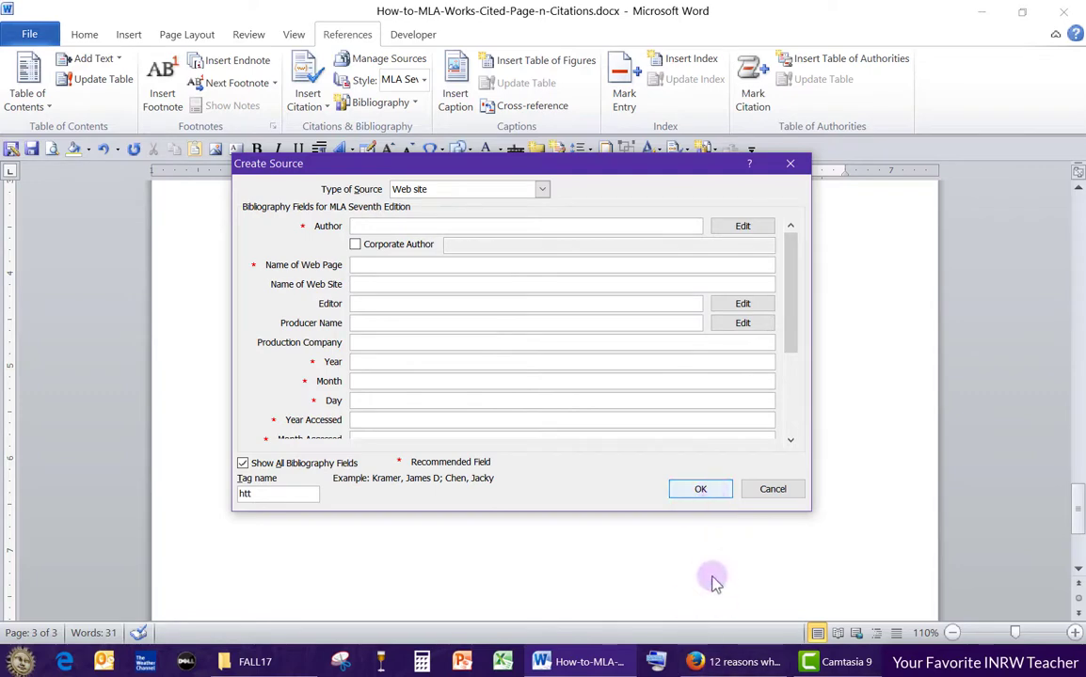
click(715, 661)
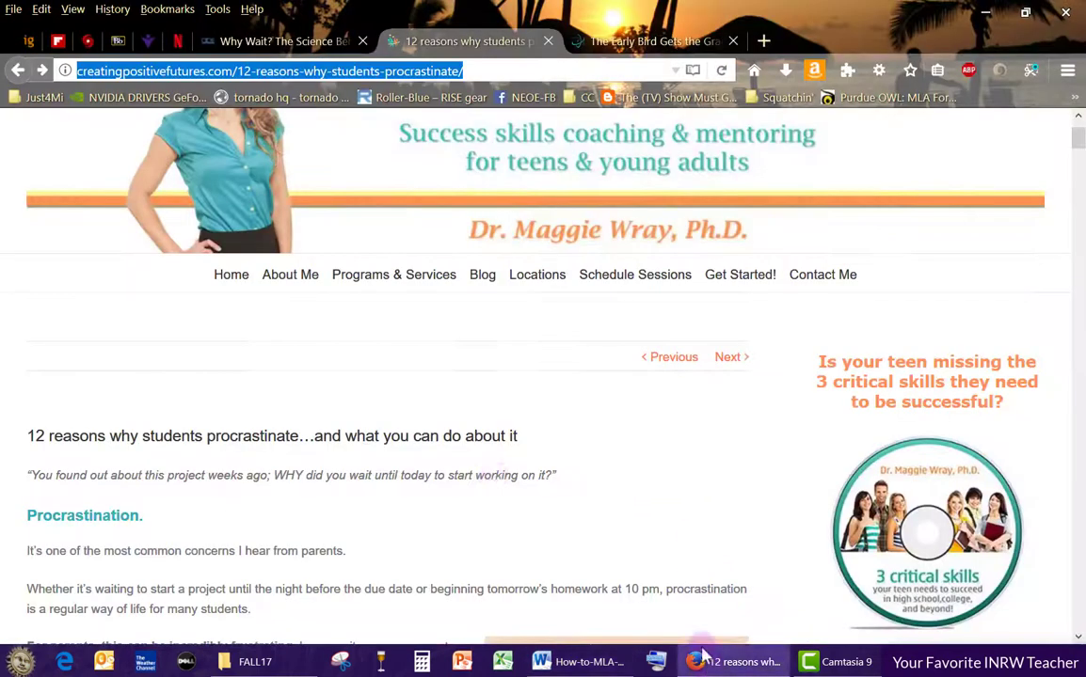
click(236, 405)
scroll(414, 395, up, 2)
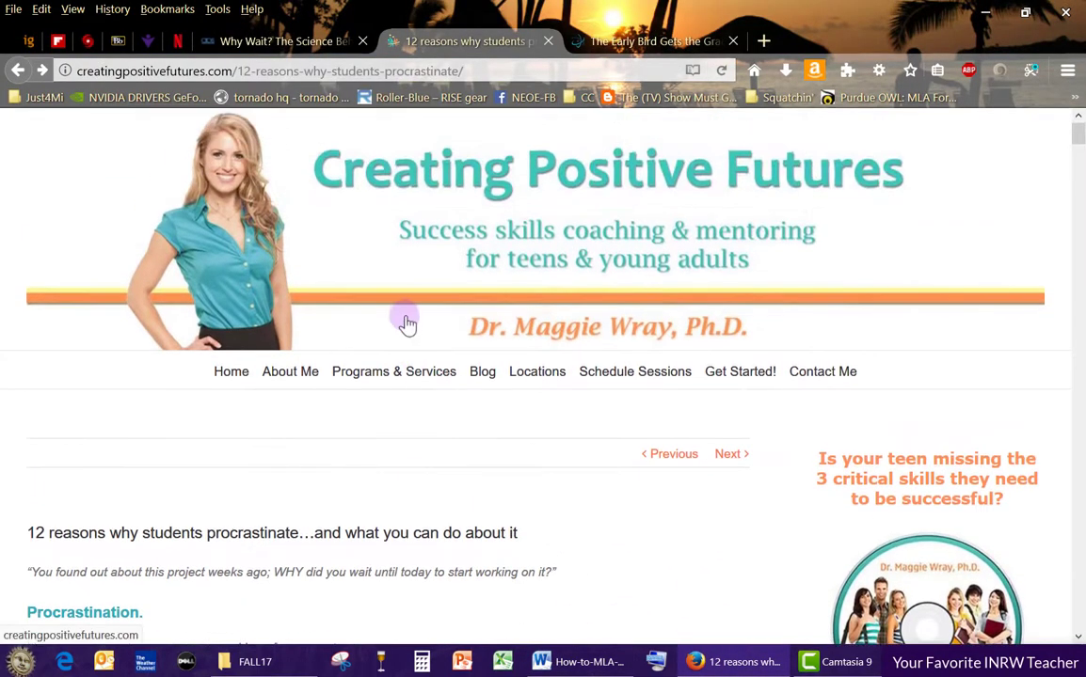
right_click(523, 325)
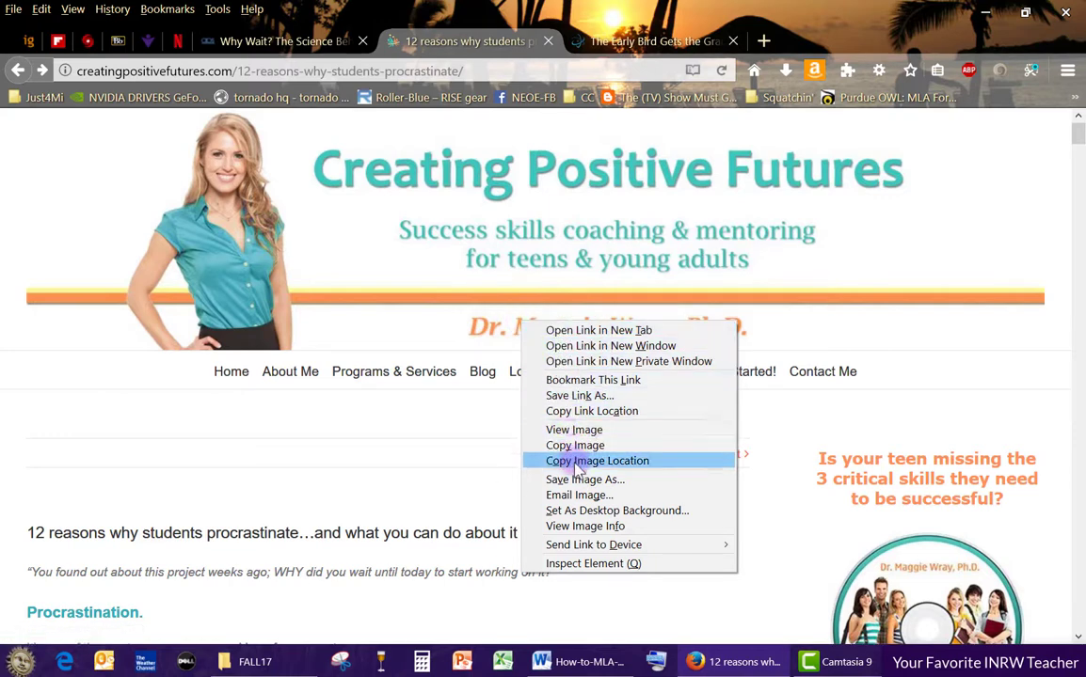
click(461, 473)
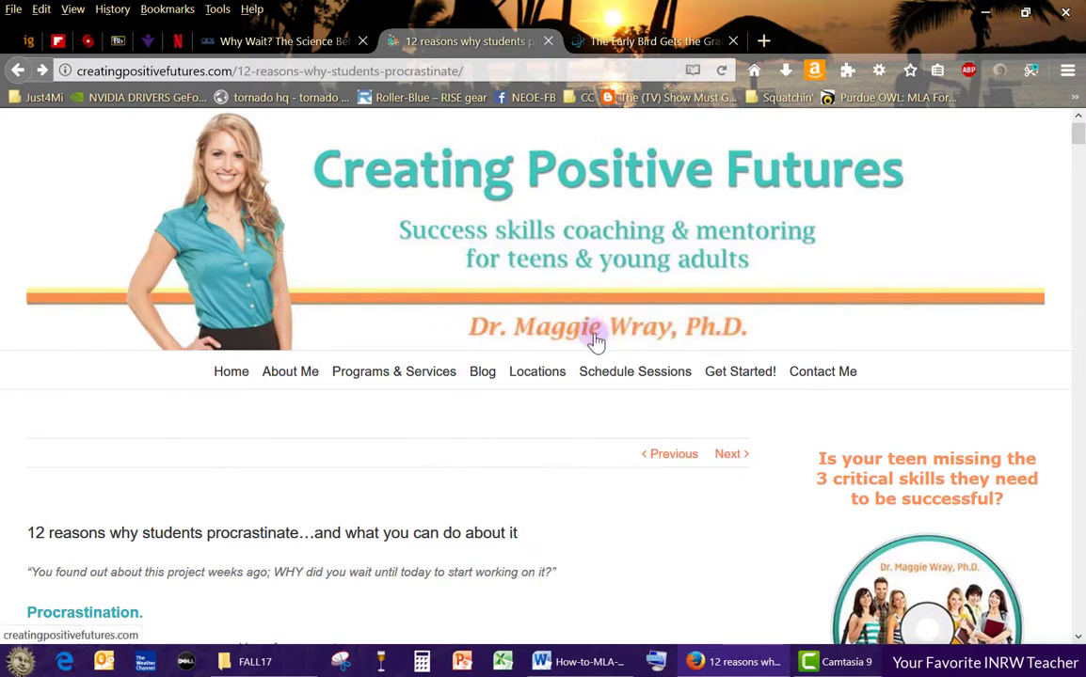
scroll(449, 467, down, 1)
scroll(449, 468, down, 15)
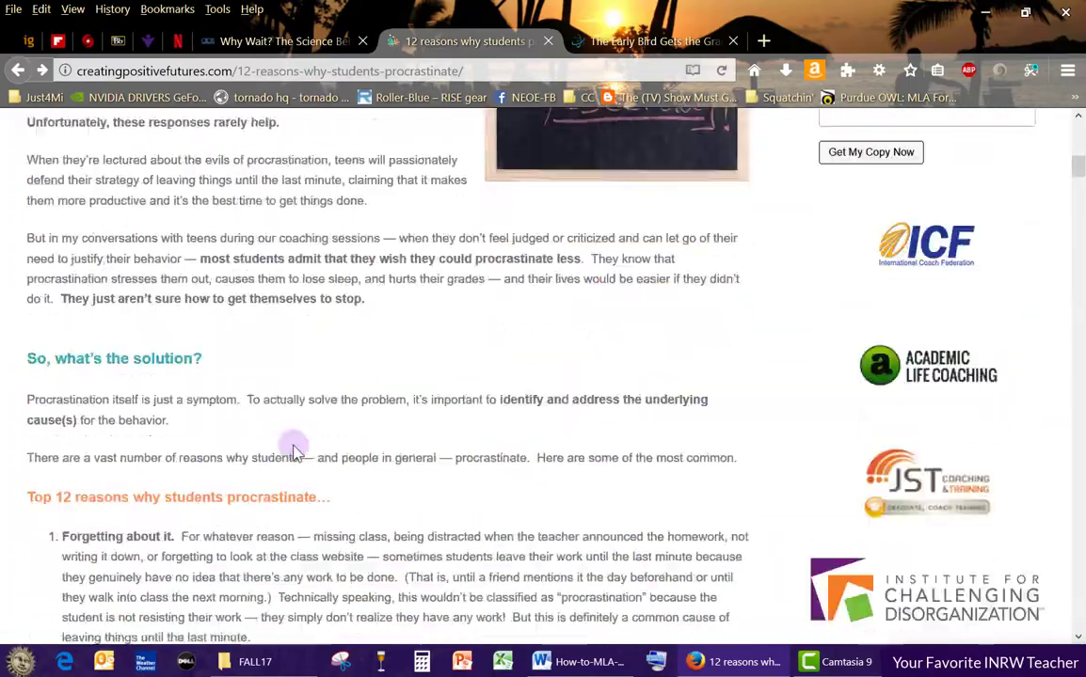
scroll(222, 442, down, 12)
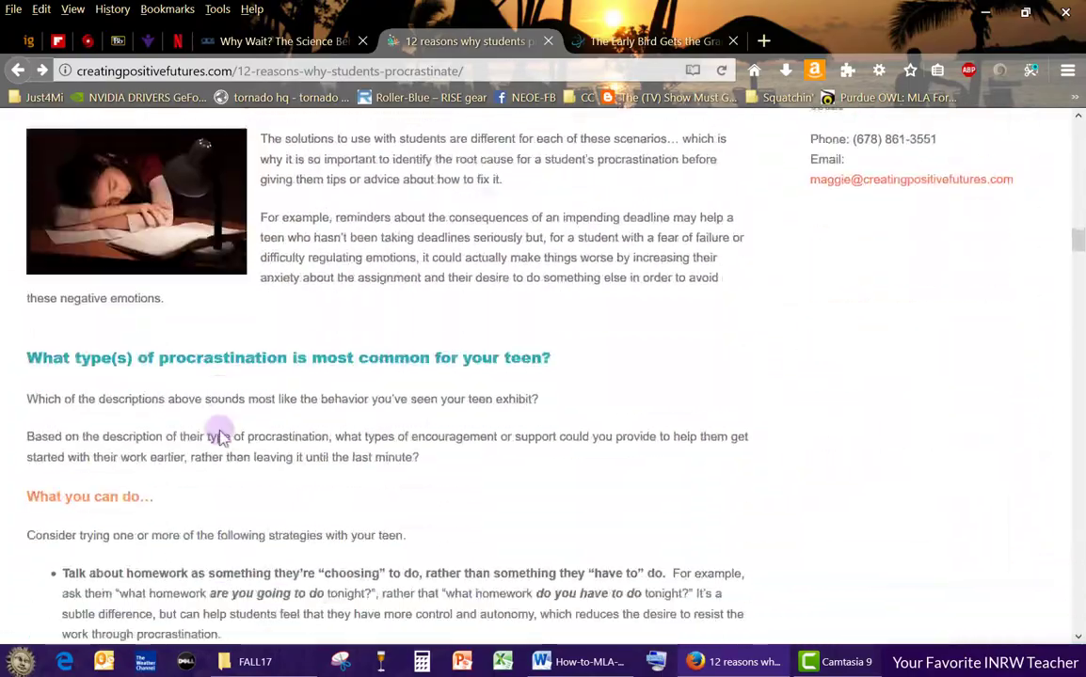
scroll(222, 434, down, 12)
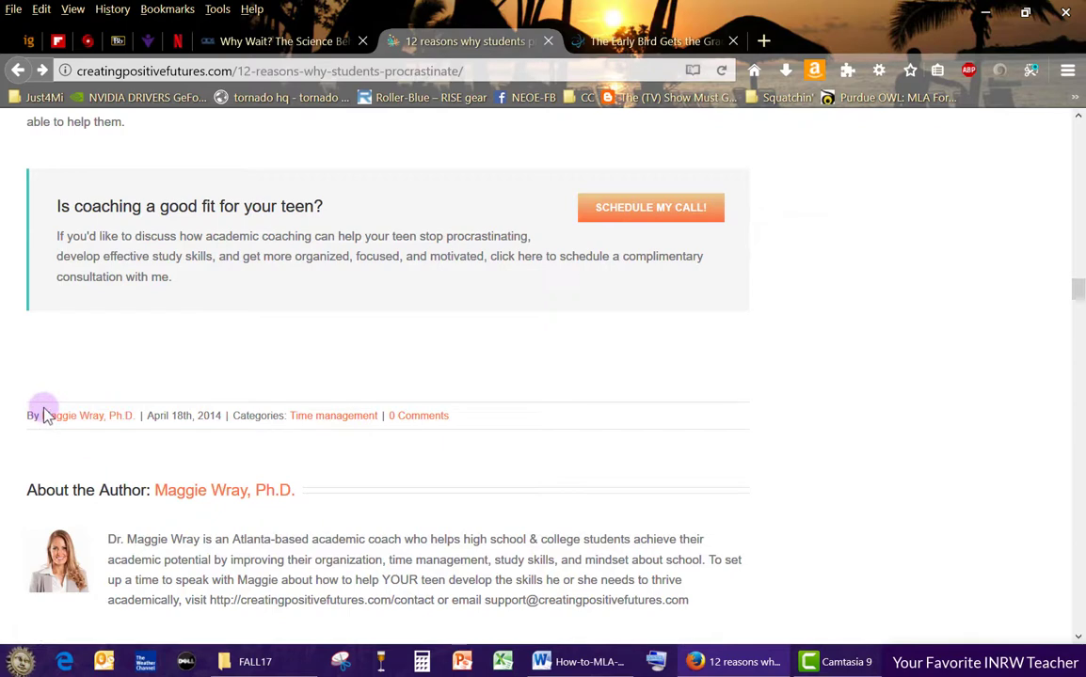
- Copy the author's name without the degree from the article's closing byline and paste it into the source's Author field in Word
drag(56, 416, 104, 423)
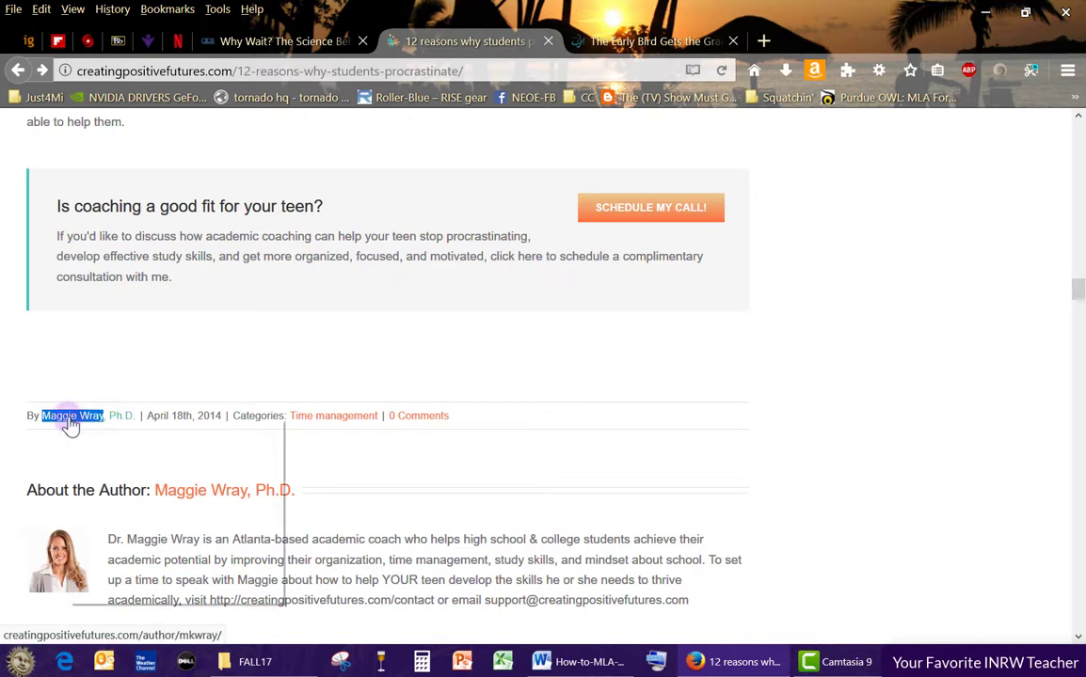
right_click(71, 424)
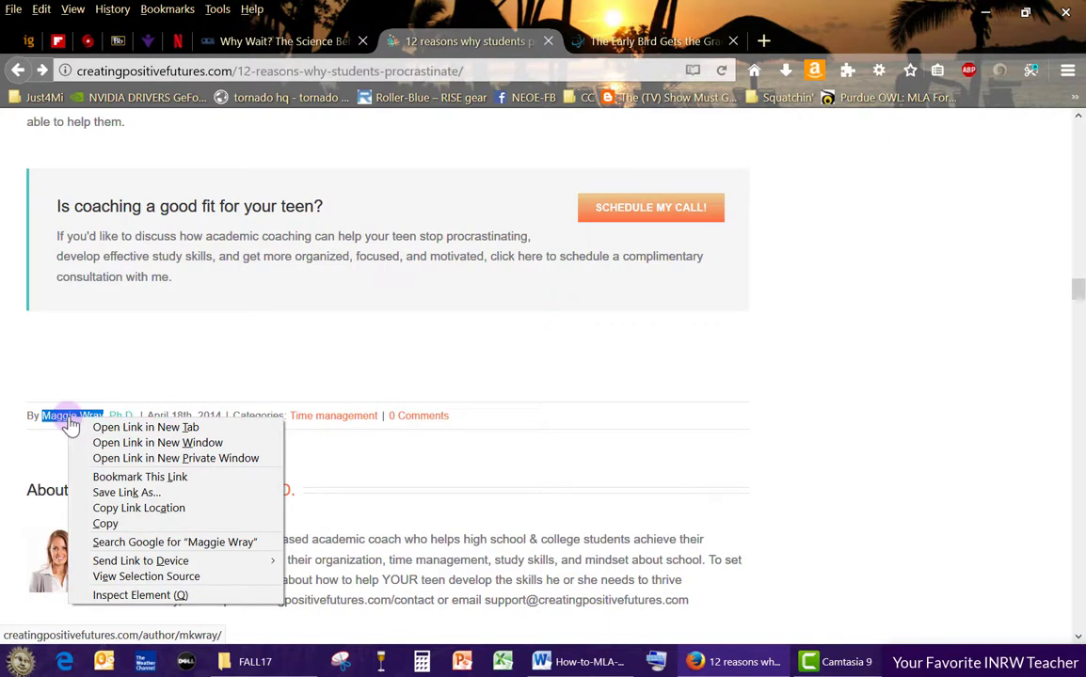
click(105, 525)
click(589, 662)
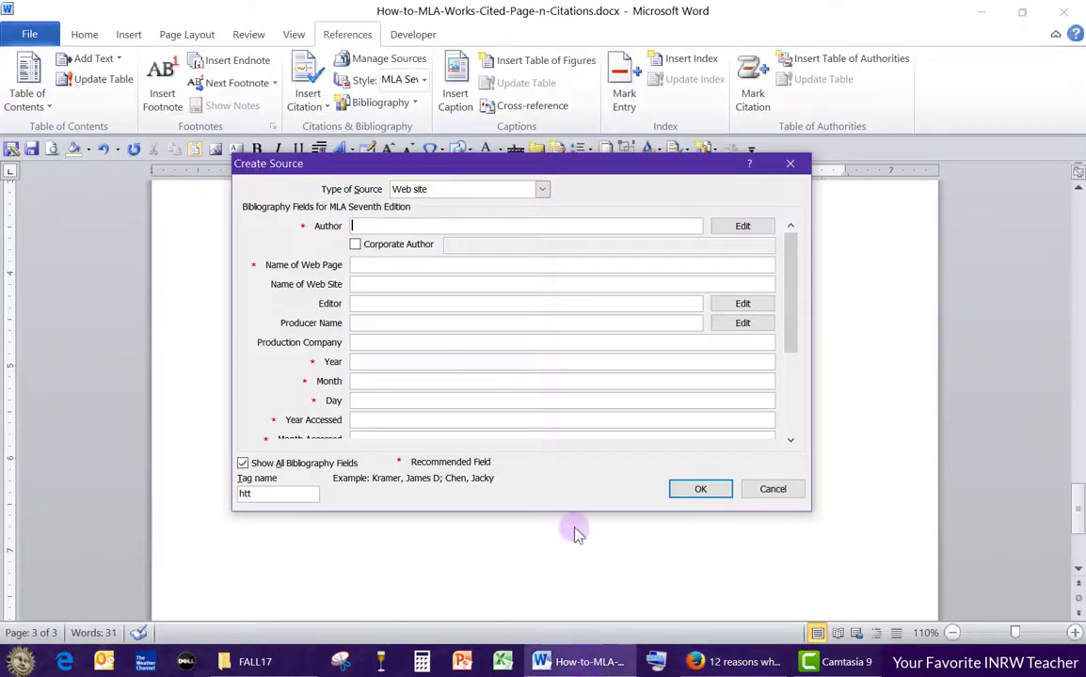
right_click(419, 226)
click(429, 279)
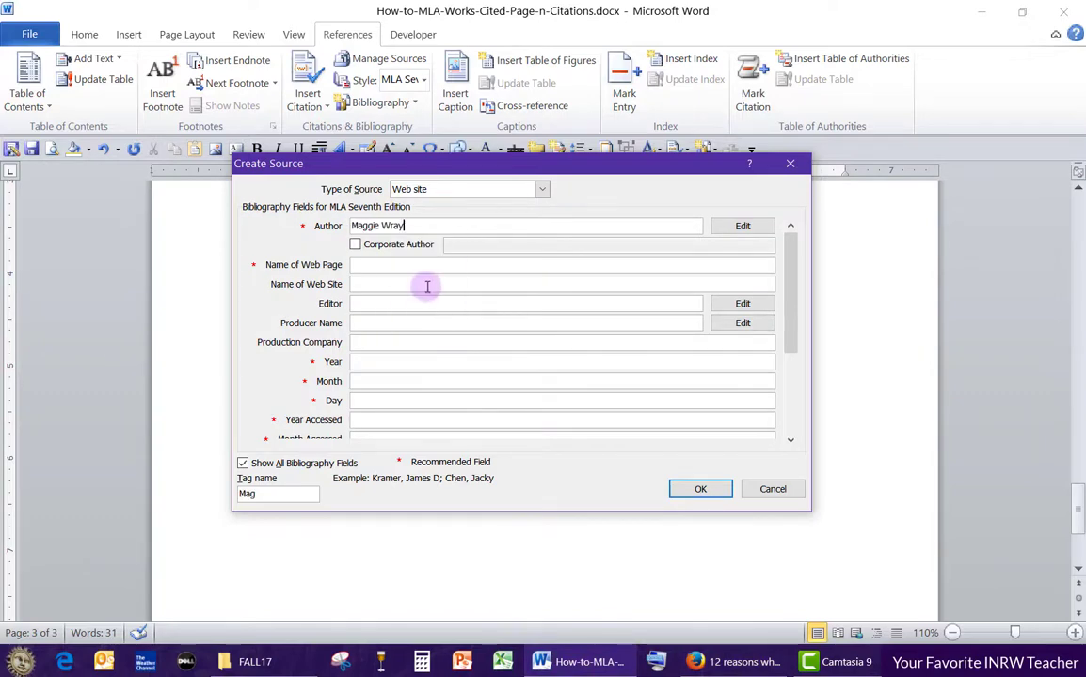
- Copy the article title "12 reasons why students procrastinate…and what you can do about it" from Firefox into the source's Name of Web Page field in Word
click(732, 661)
scroll(385, 499, up, 20)
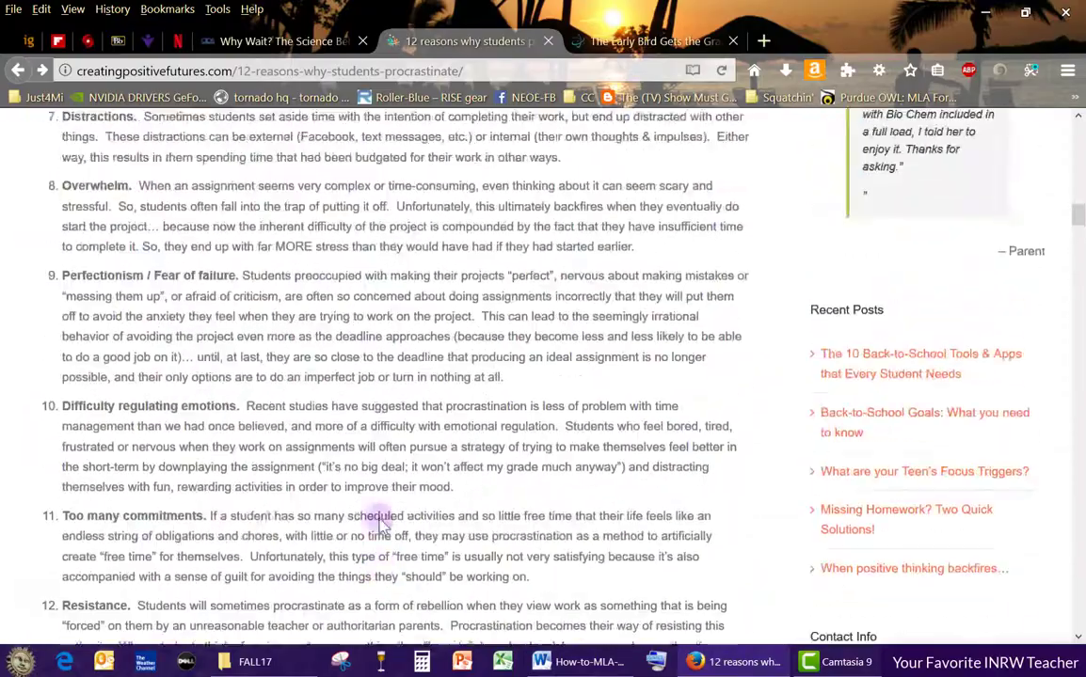
scroll(381, 525, up, 5)
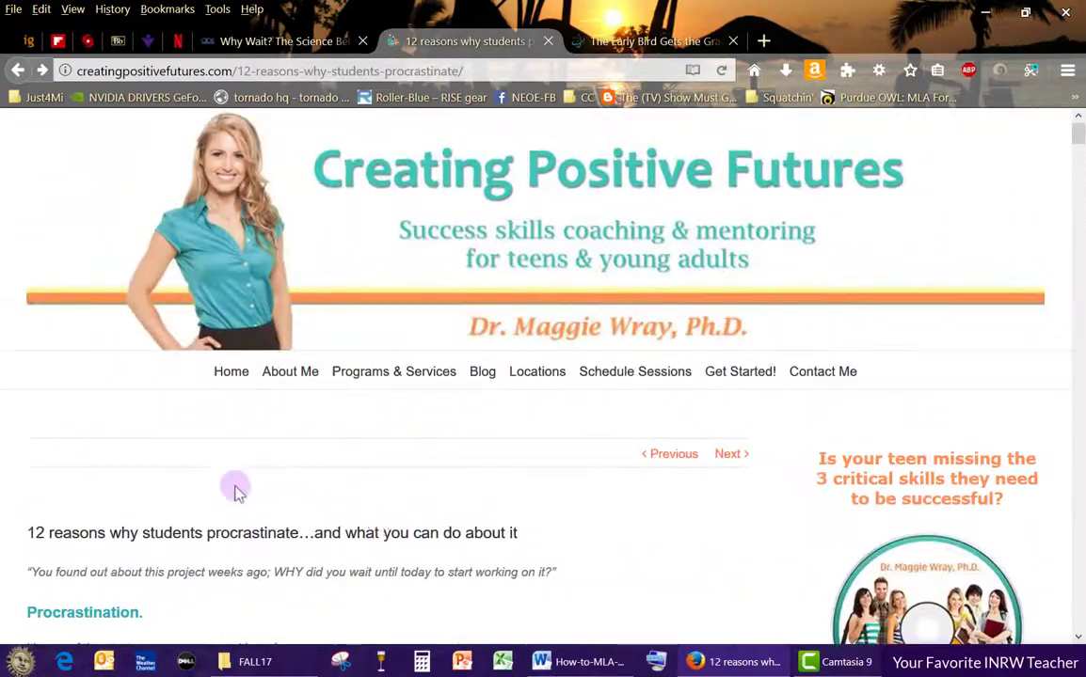
drag(29, 532, 525, 544)
right_click(508, 532)
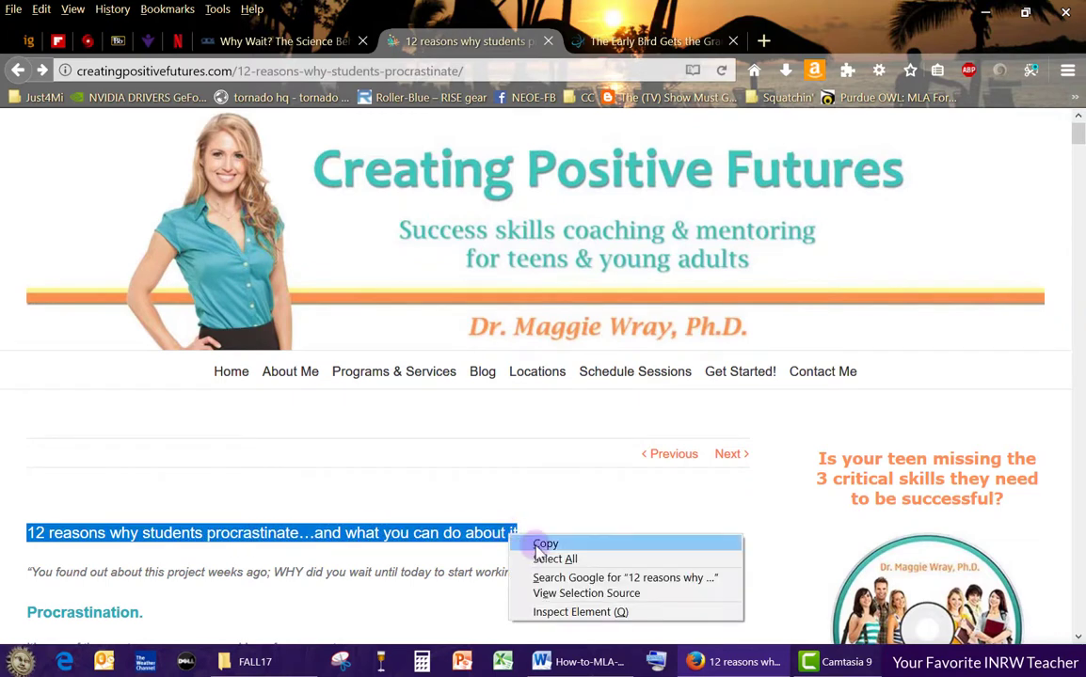
click(546, 549)
click(590, 664)
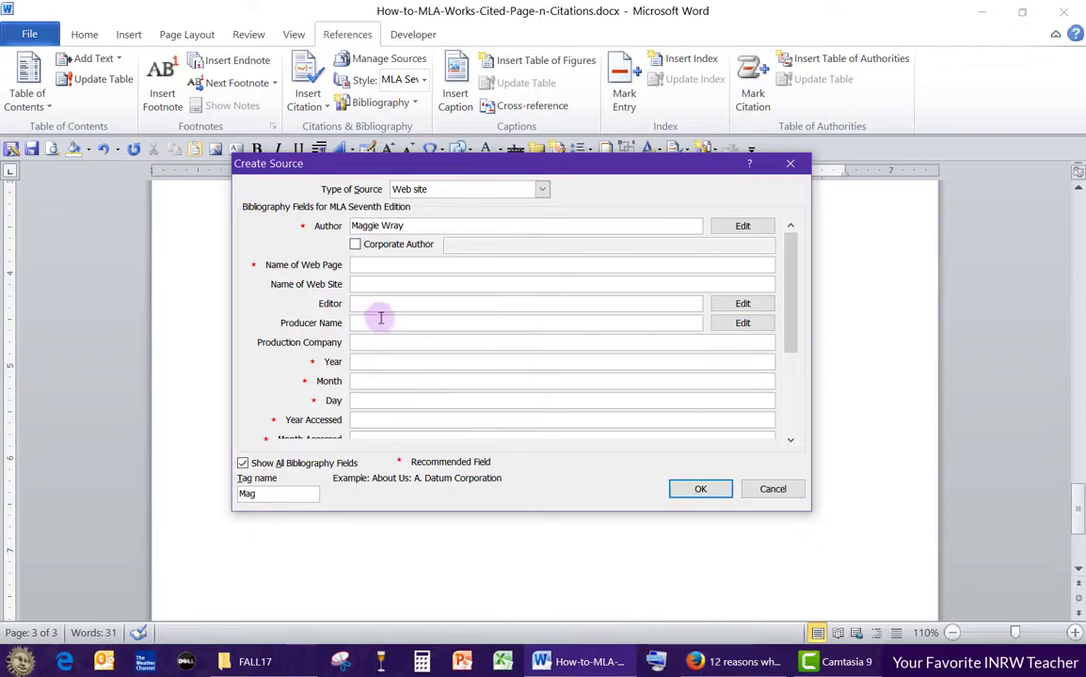
right_click(376, 267)
click(416, 318)
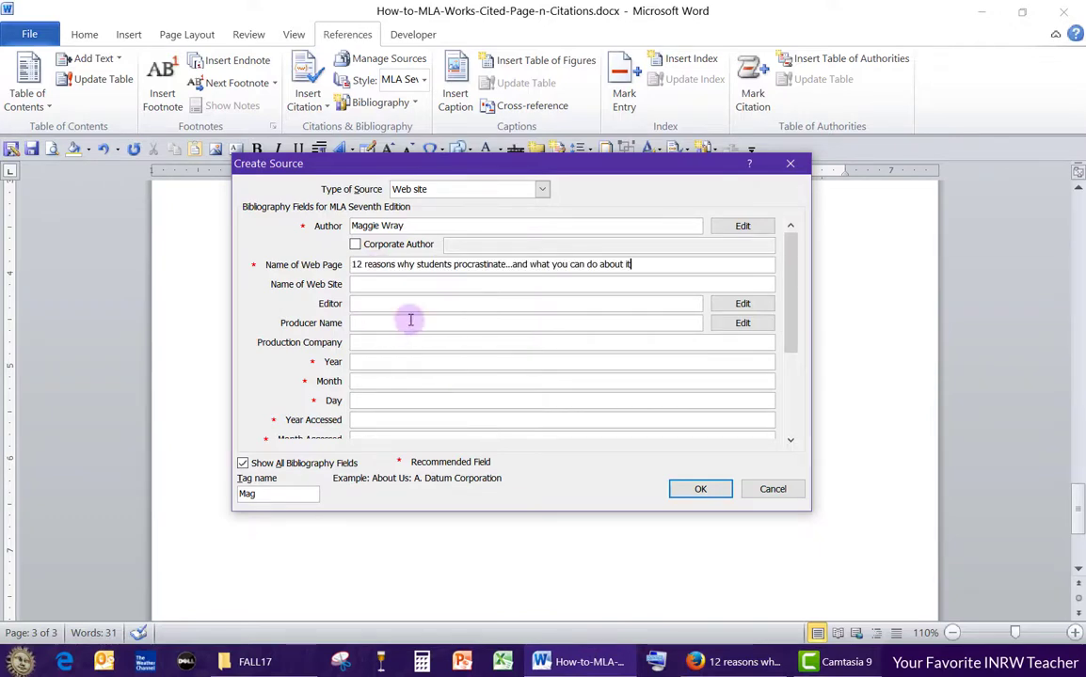
- Examine the whole article page in Firefox, from banner to comment form, for a copyable version of the web site's name
click(726, 663)
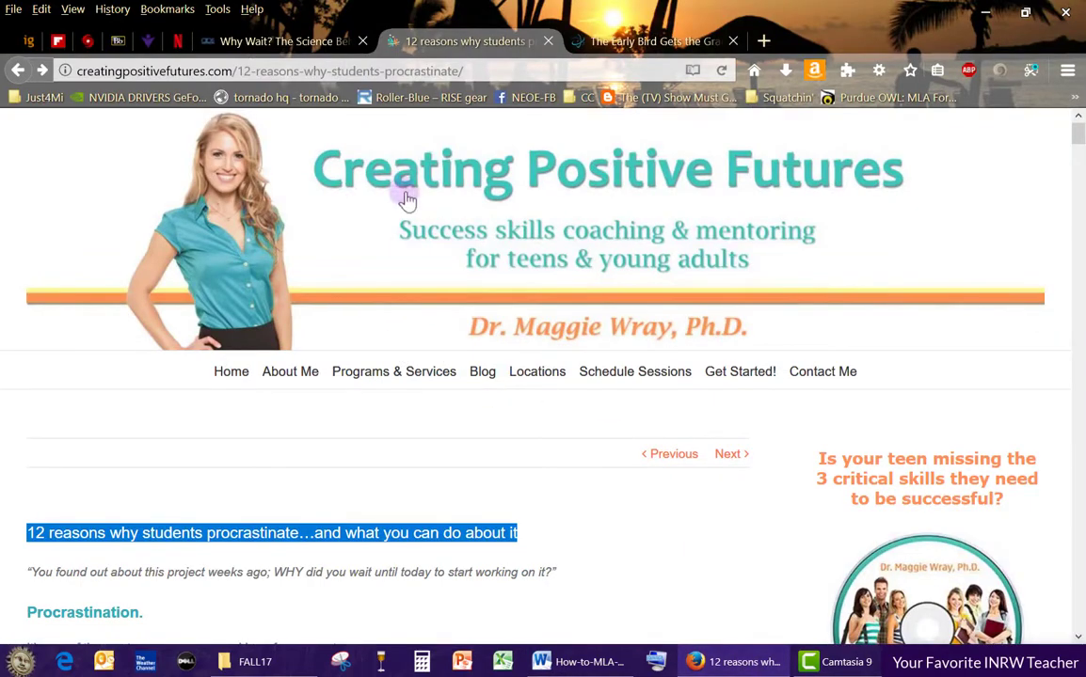
click(428, 428)
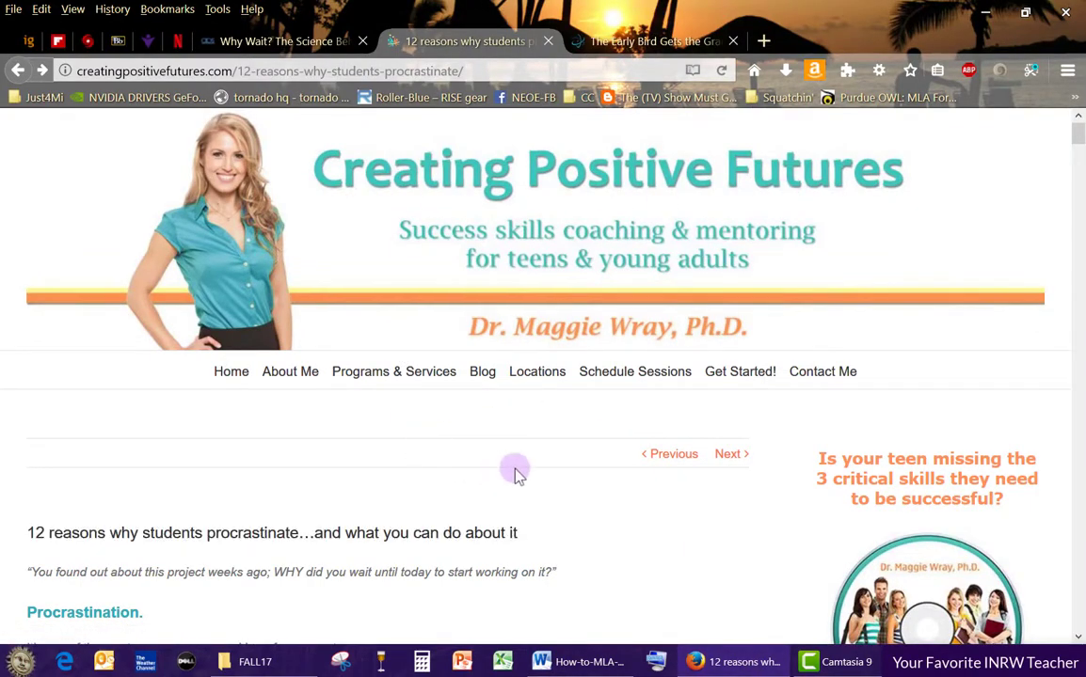
scroll(562, 472, down, 10)
scroll(383, 451, down, 20)
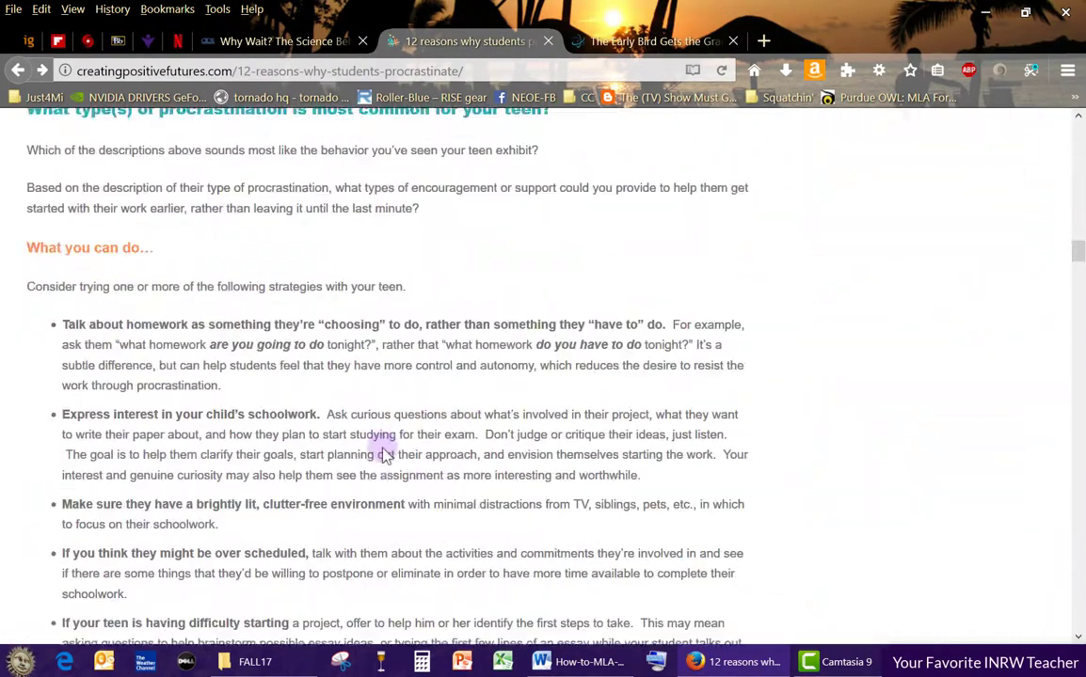
scroll(385, 442, down, 10)
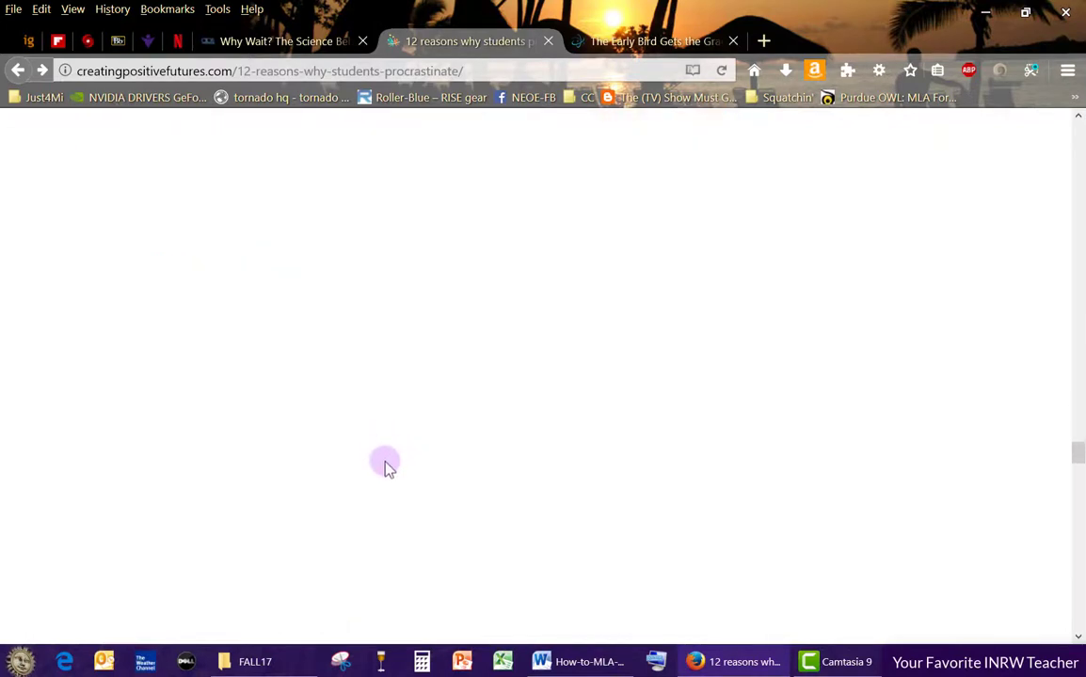
scroll(405, 489, down, 5)
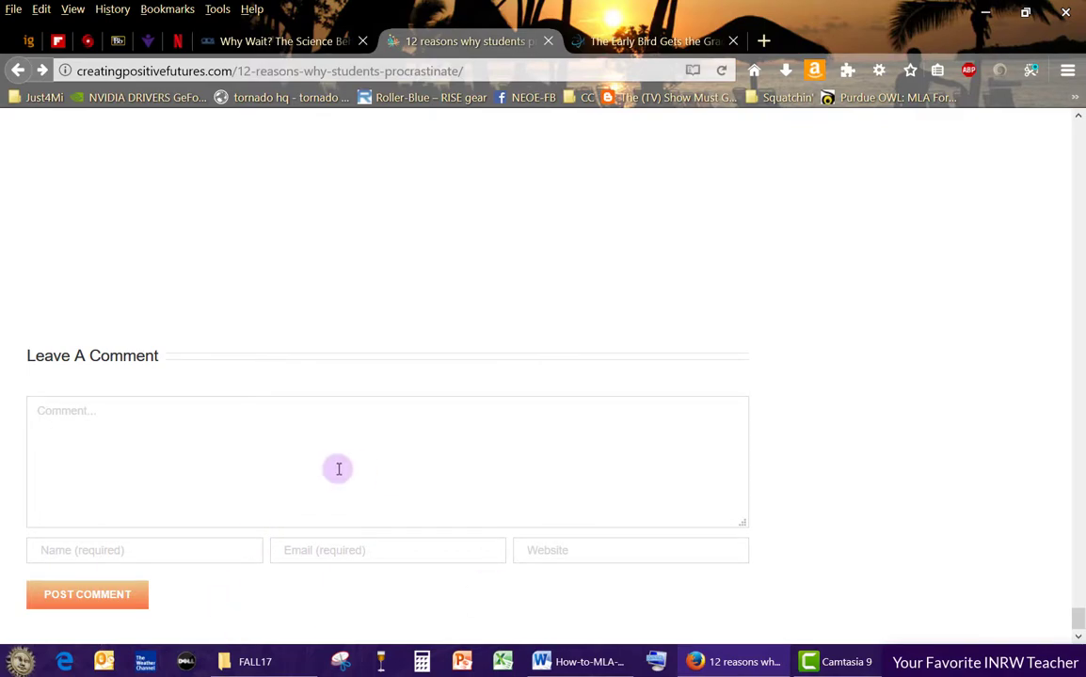
scroll(518, 547, up, 3)
scroll(508, 541, up, 3)
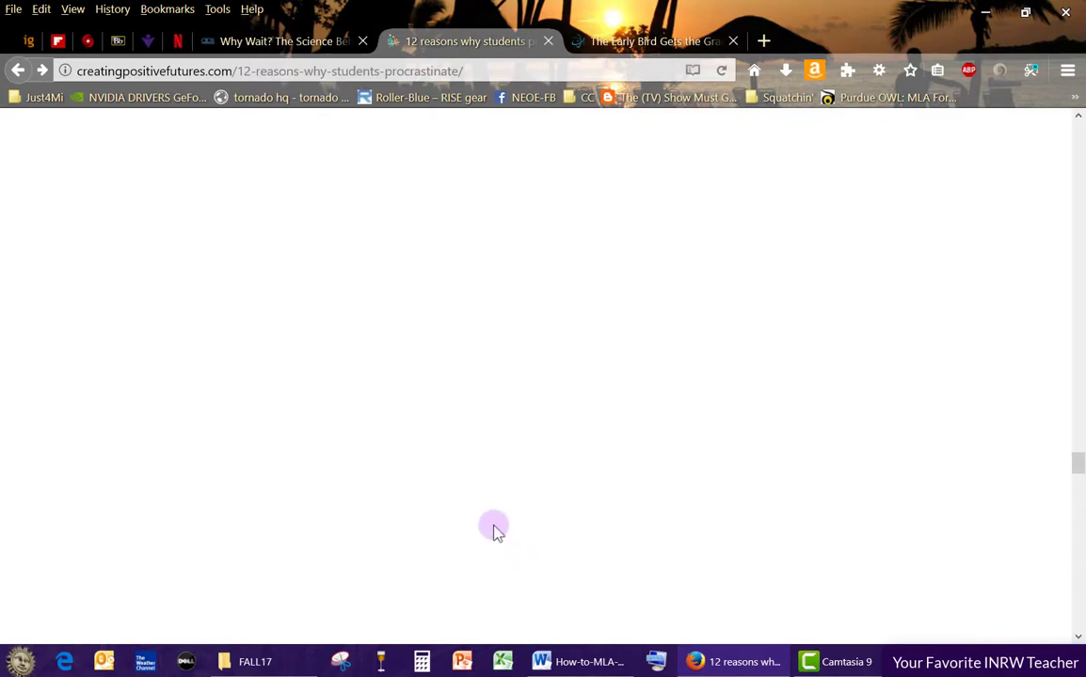
scroll(486, 519, up, 10)
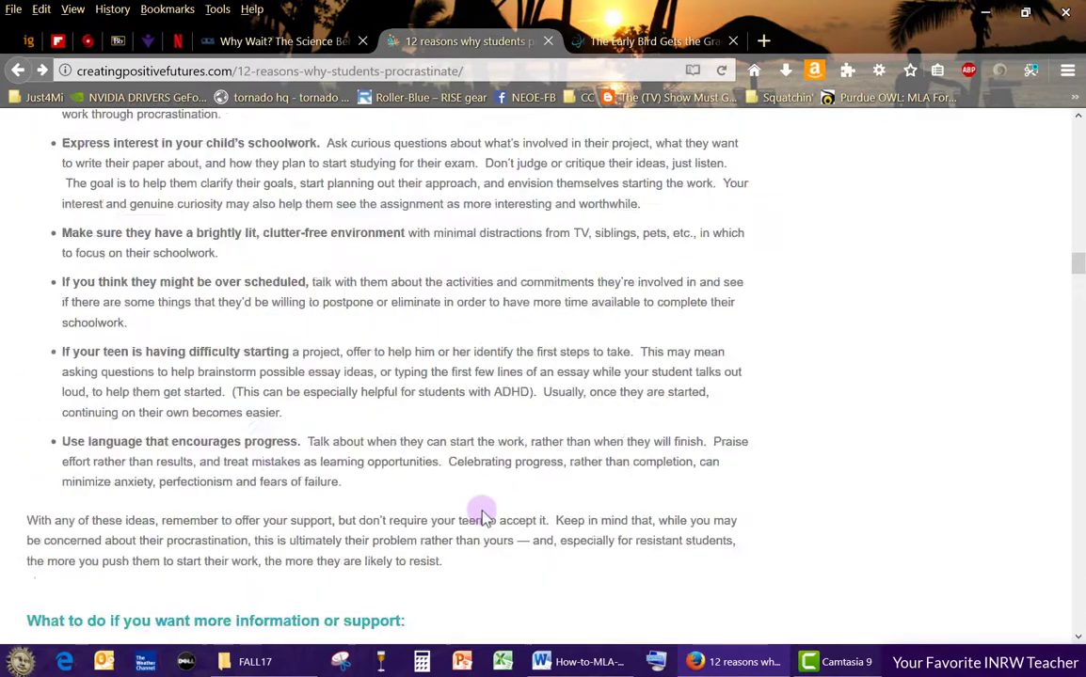
scroll(470, 508, up, 5)
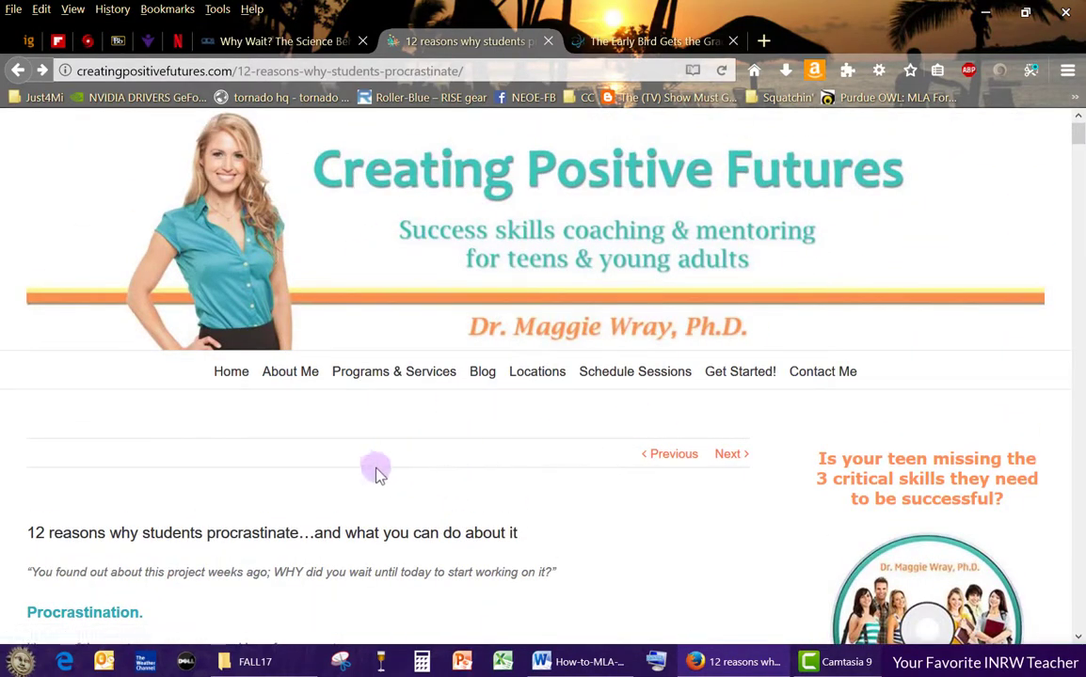
scroll(472, 470, down, 10)
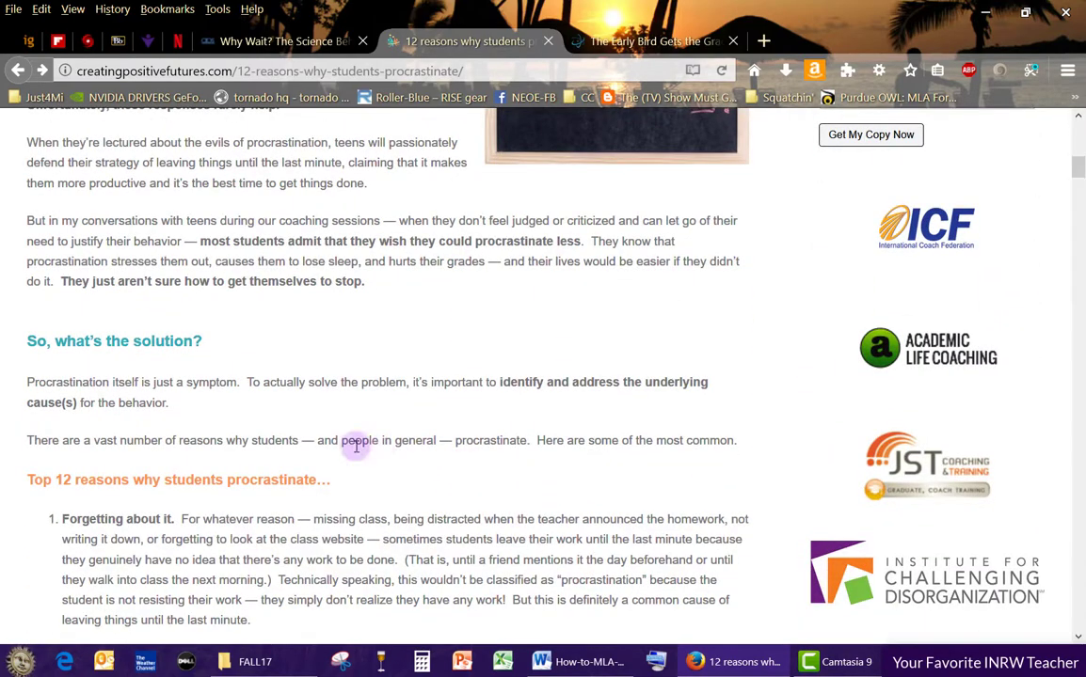
scroll(433, 462, down, 7)
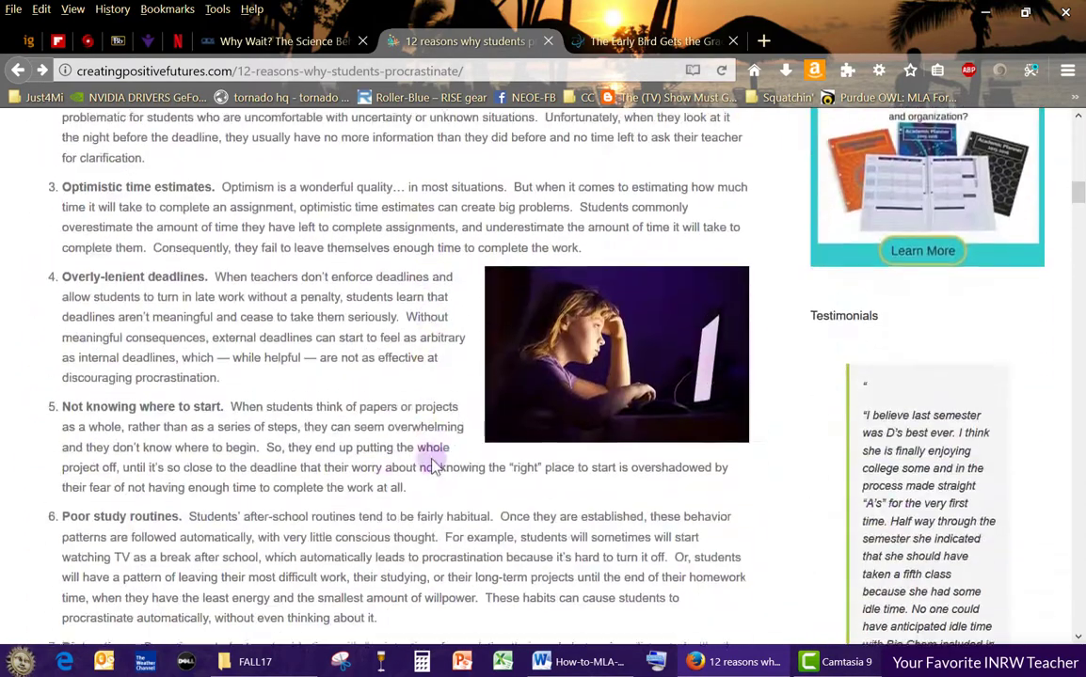
scroll(378, 485, down, 4)
scroll(384, 491, down, 3)
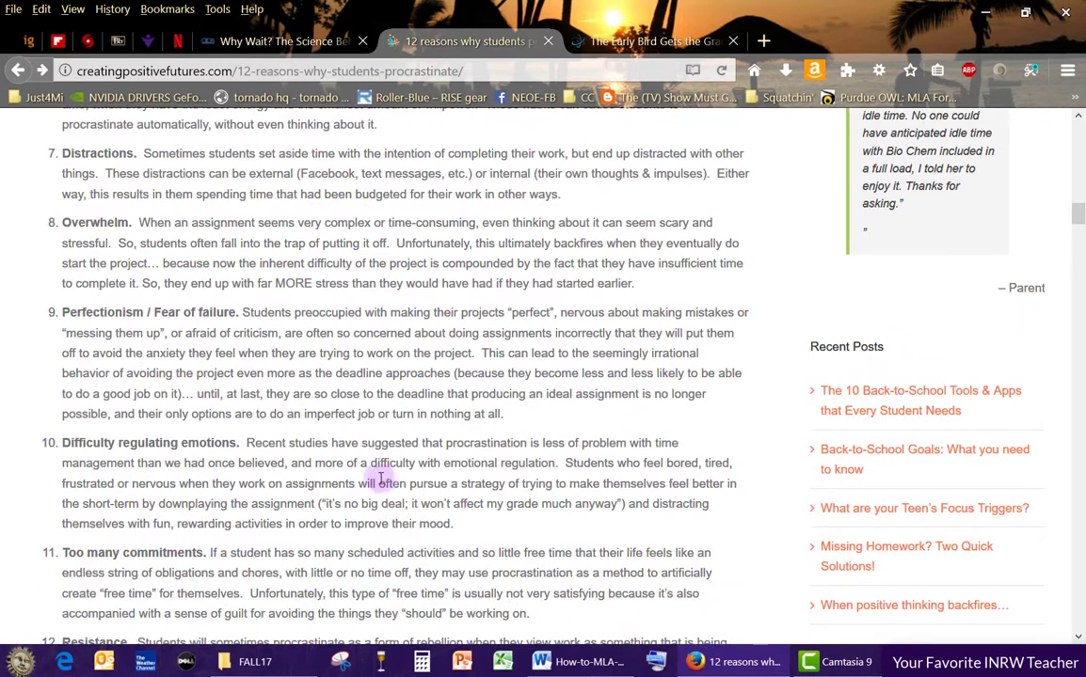
- Copy the site name "creatingpositivefutures" from the author bio in Firefox into the source's Name of Web Site field in Word
click(567, 662)
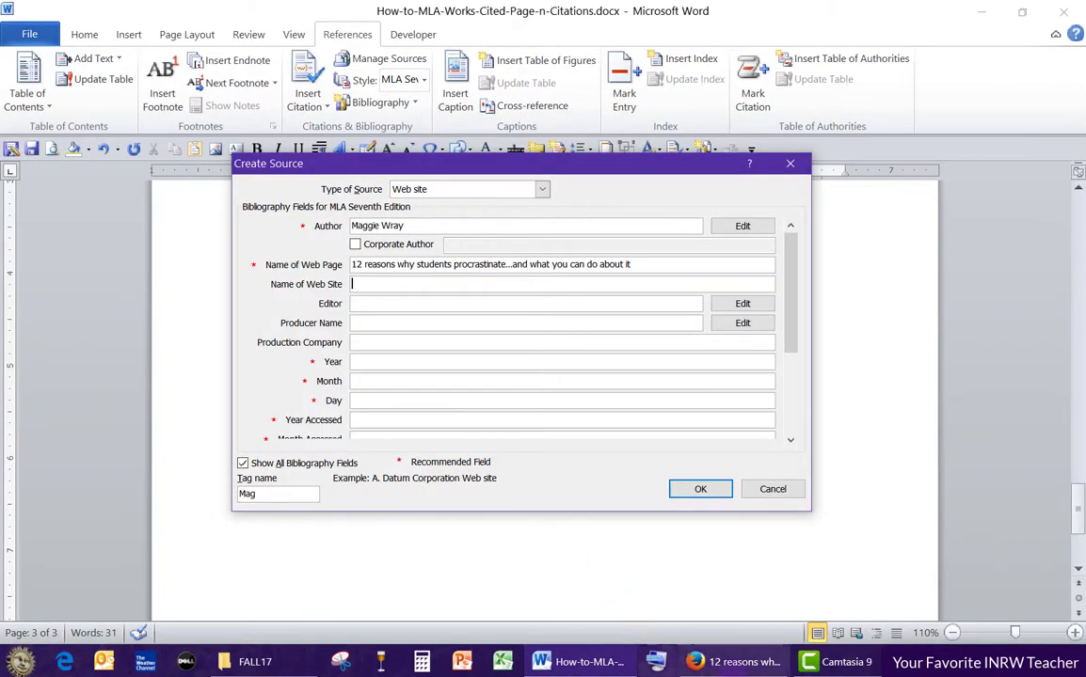
click(732, 664)
scroll(470, 476, down, 10)
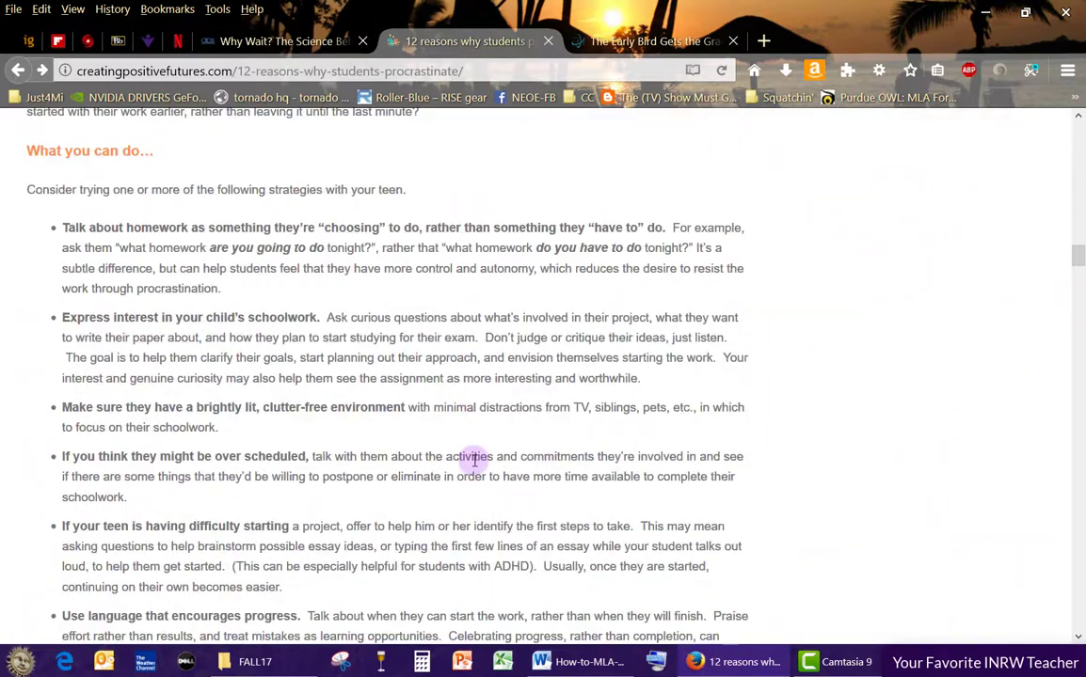
scroll(476, 457, down, 10)
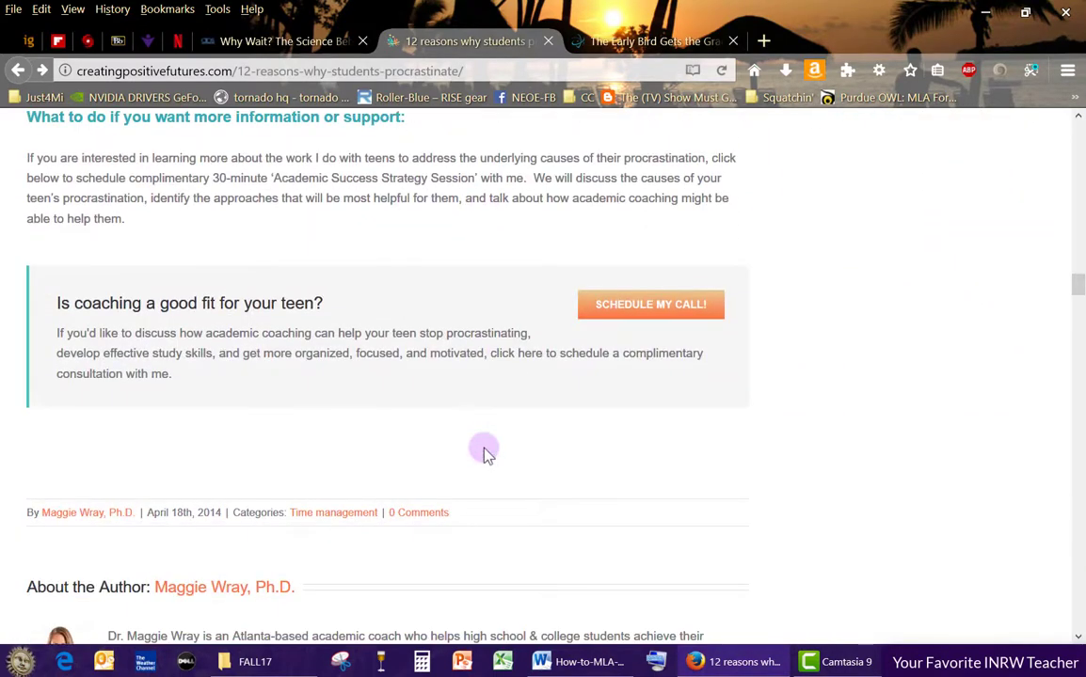
scroll(487, 453, down, 1)
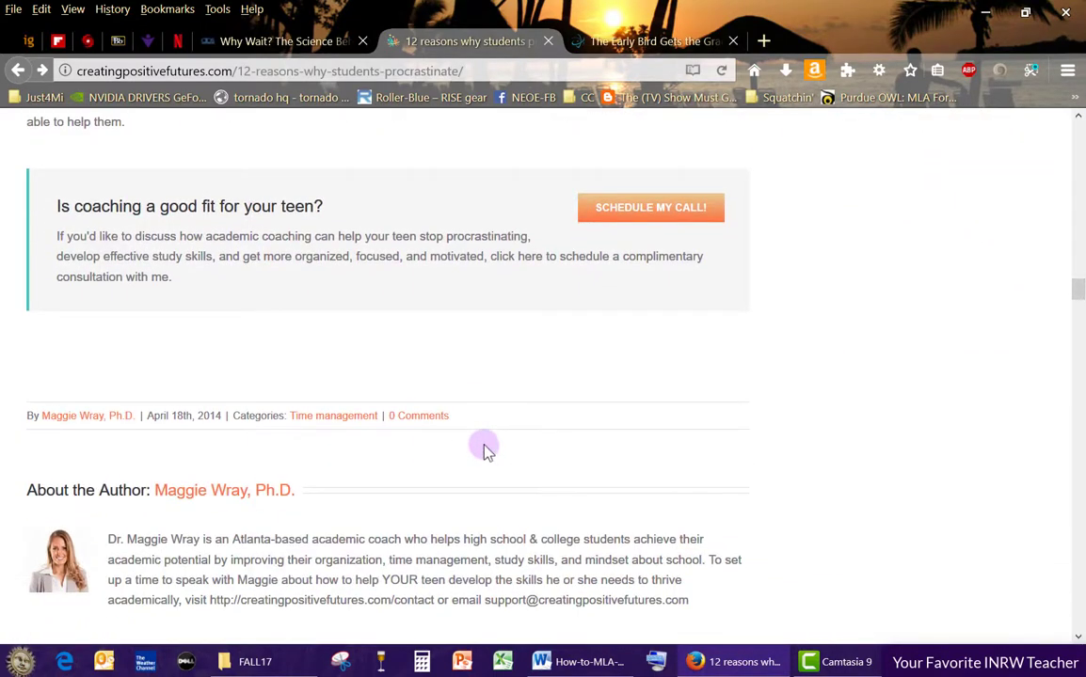
scroll(486, 453, down, 2)
drag(539, 503, 613, 503)
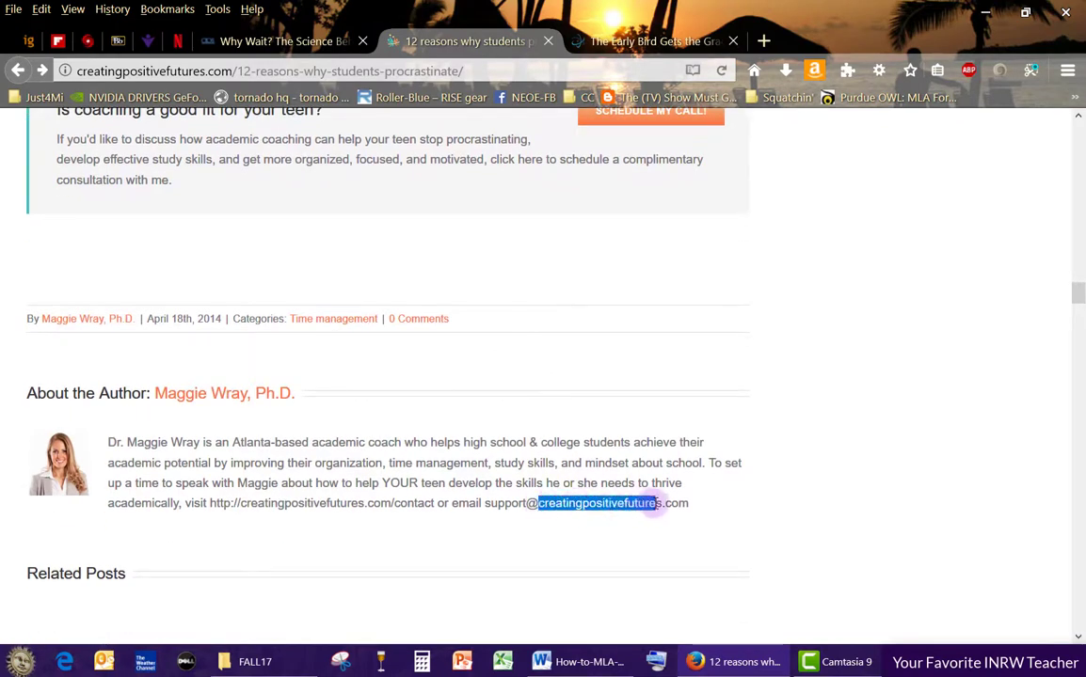
right_click(663, 505)
click(676, 513)
click(582, 662)
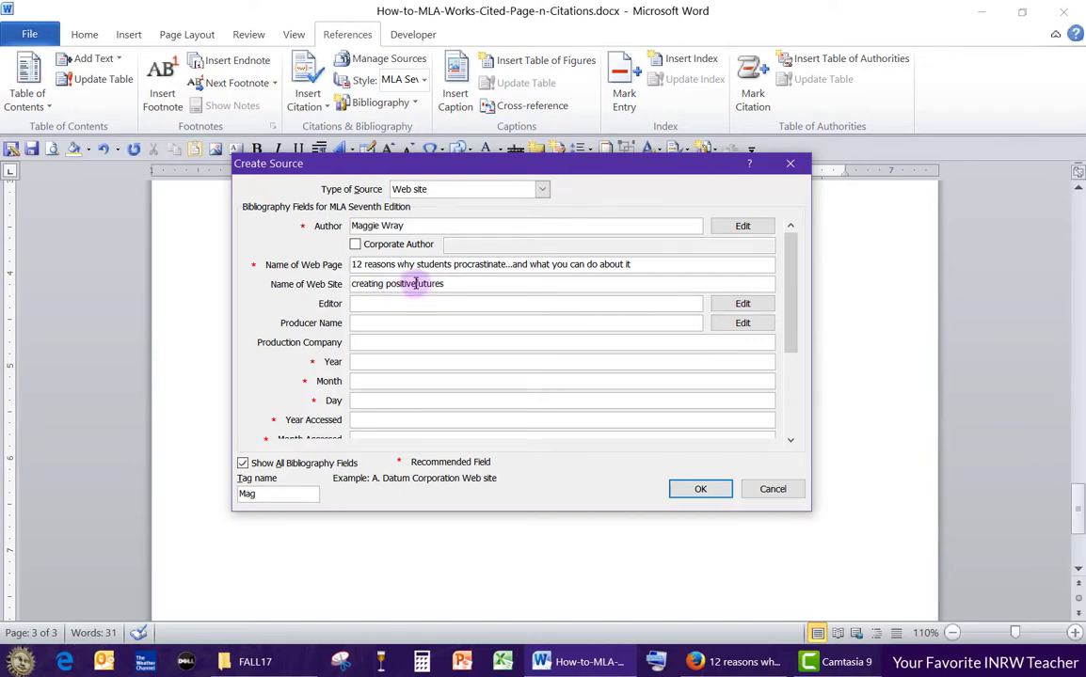
- Space out and capitalize the web site name so it reads "Creating Positive Futures"
click(415, 283)
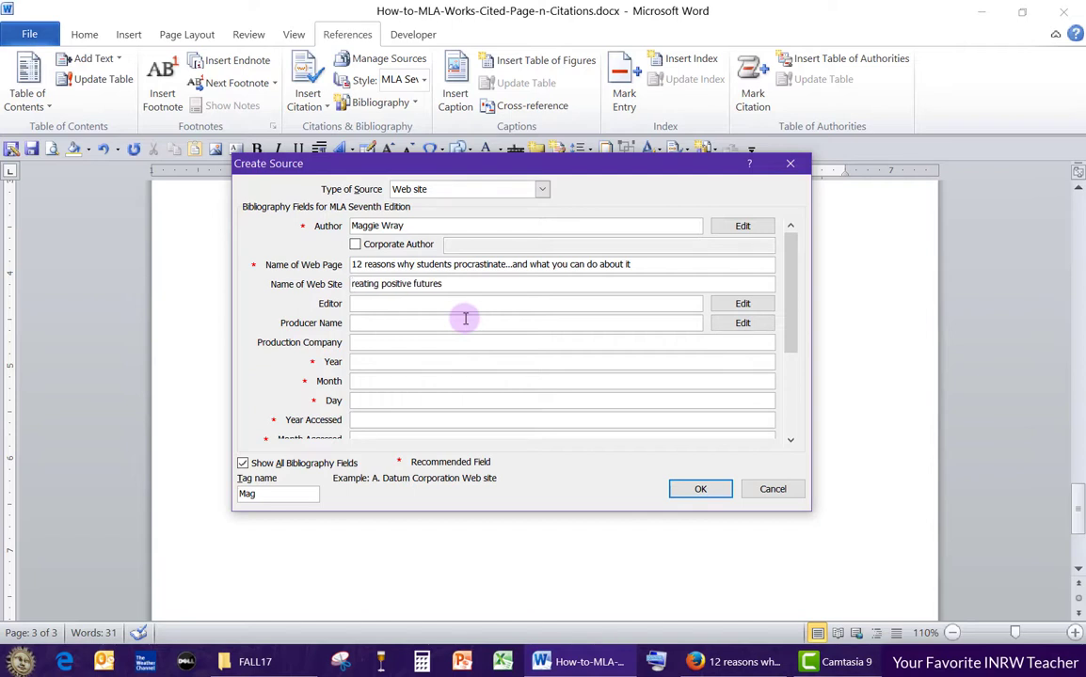
text(C)
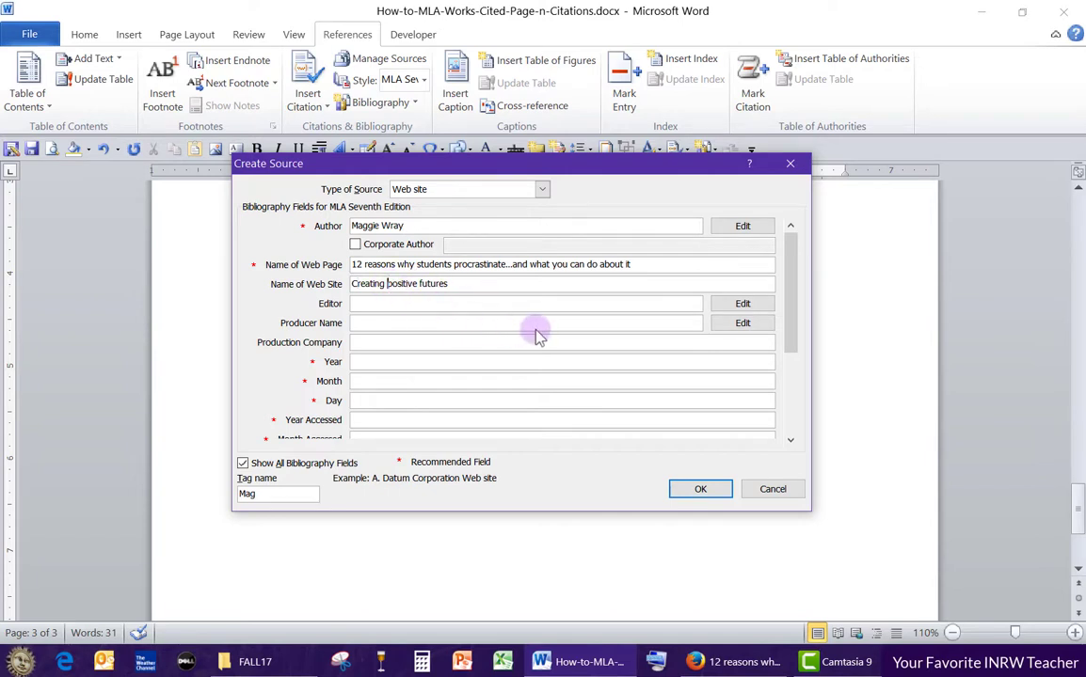
key(Delete)
key(Delete)
text(Po)
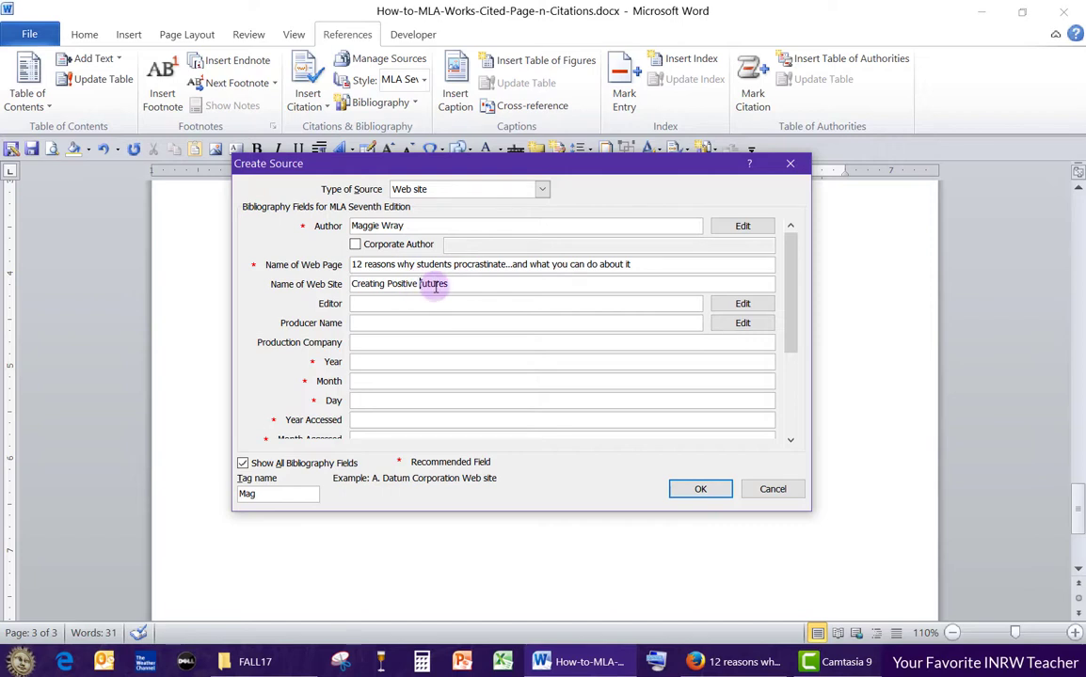
- Copy the publication date "April 18th, 2014" from the article's closing byline in Firefox into the source's Month field in Word
click(368, 361)
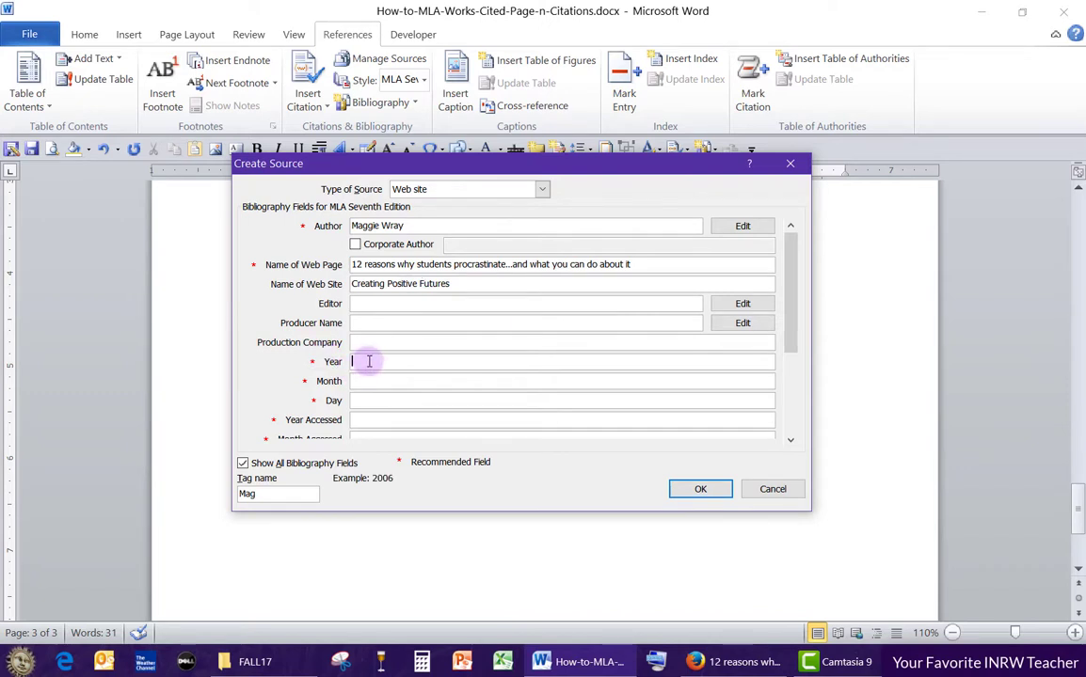
click(367, 379)
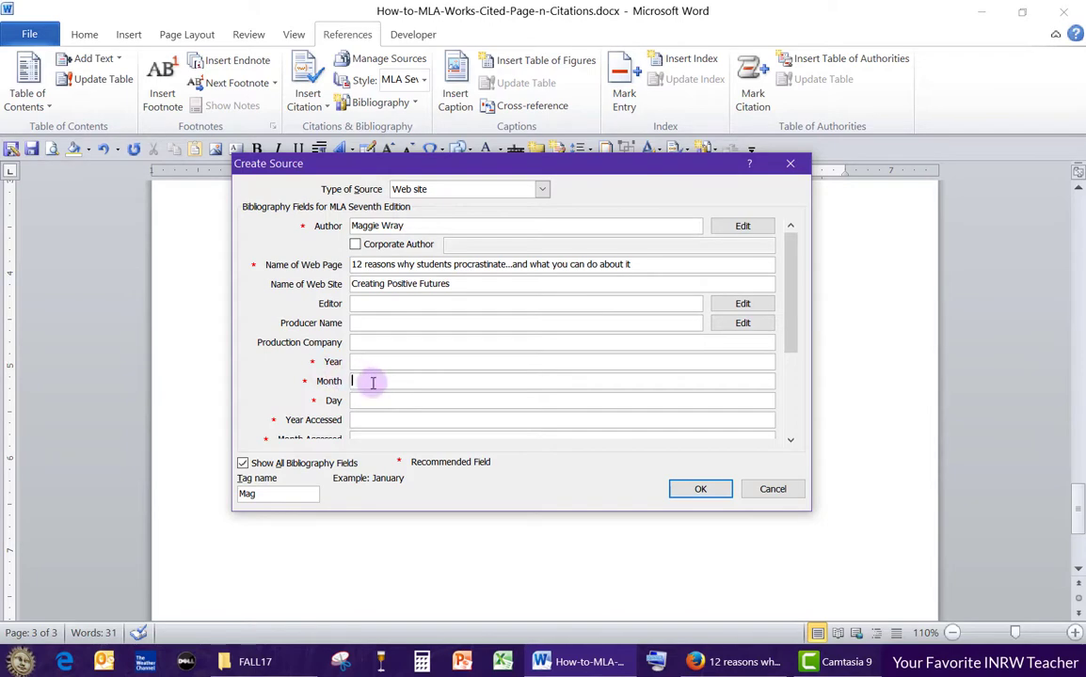
click(735, 664)
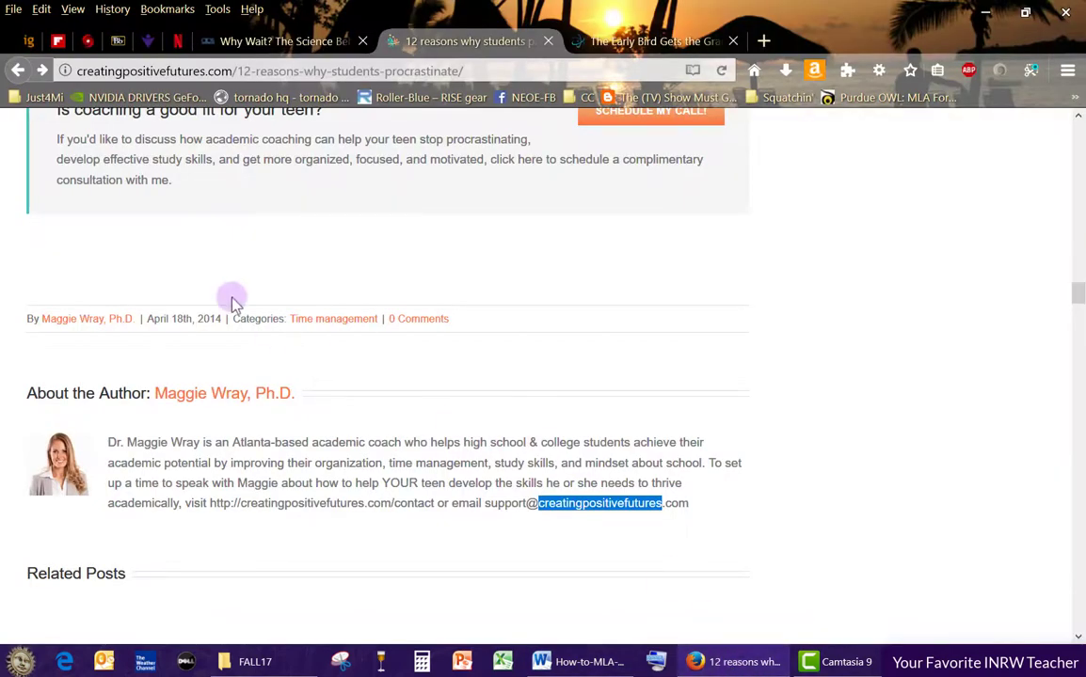
drag(147, 318, 220, 315)
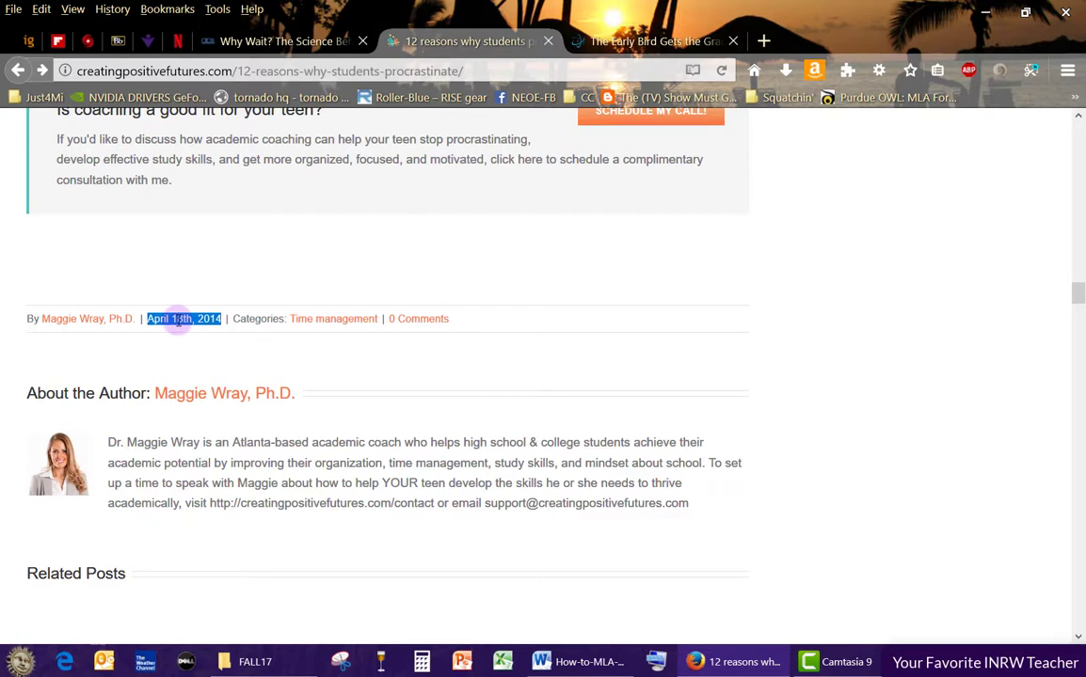
right_click(176, 319)
click(216, 334)
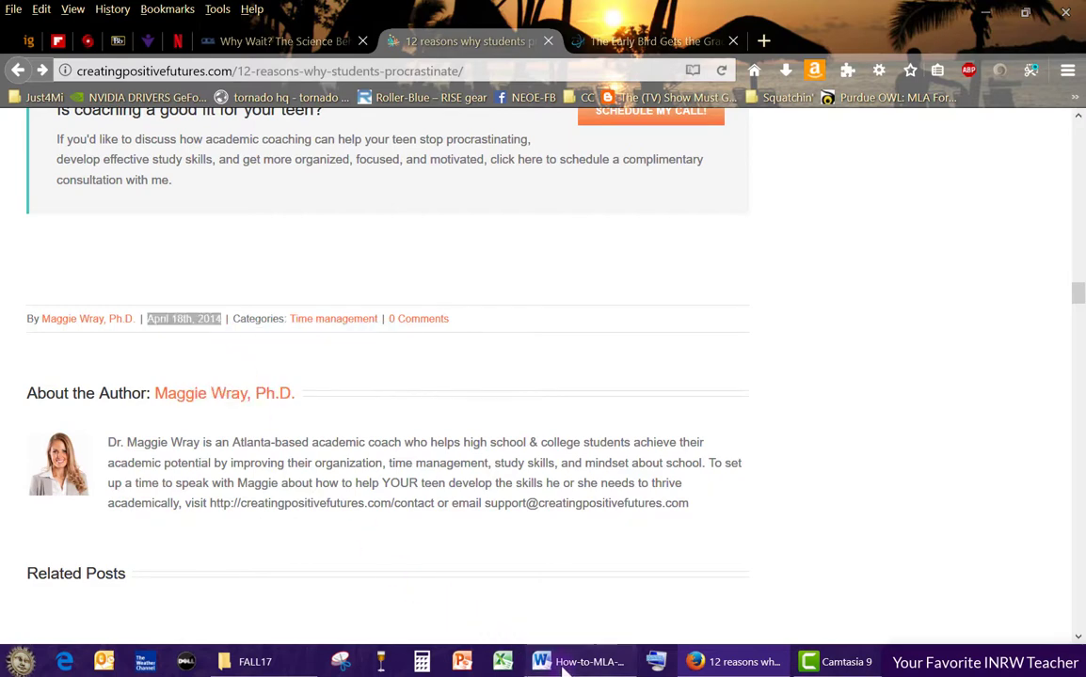
click(565, 670)
right_click(374, 382)
click(376, 431)
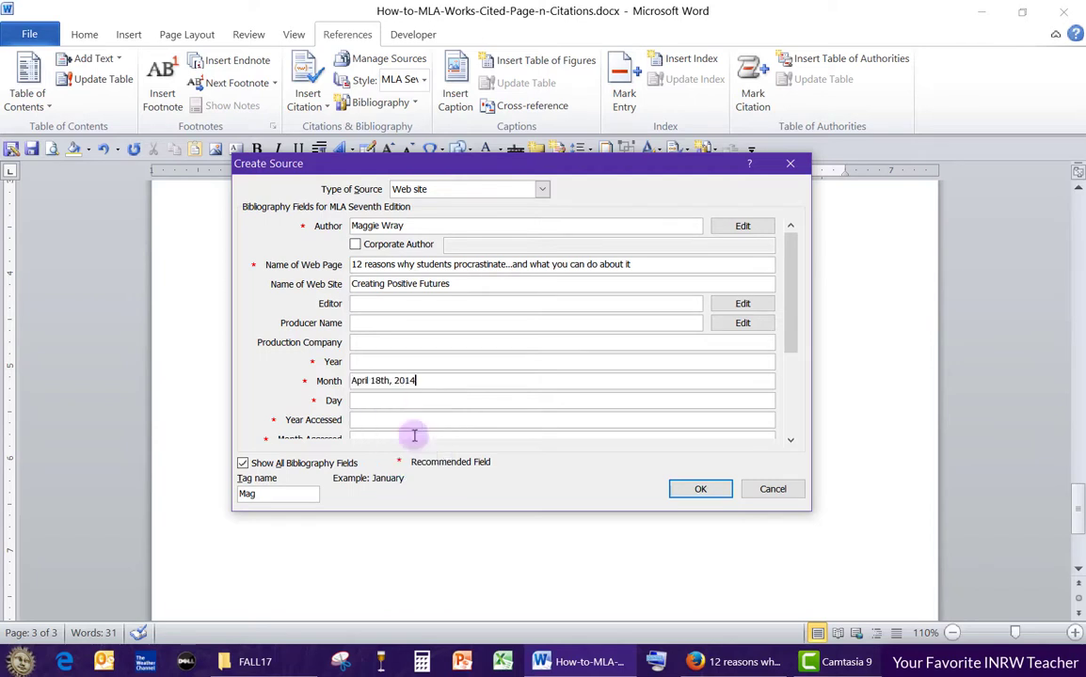
- Move the year 2014 out of the Month field into the source's Year field
double_click(399, 380)
key(ctrl+x)
click(378, 361)
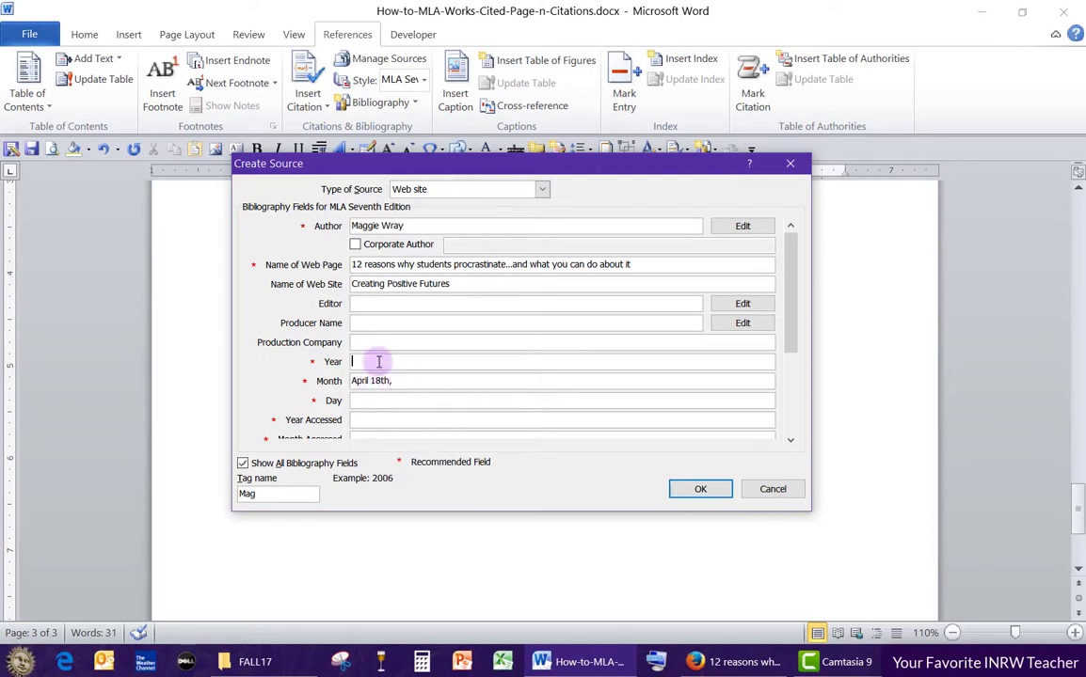
right_click(377, 362)
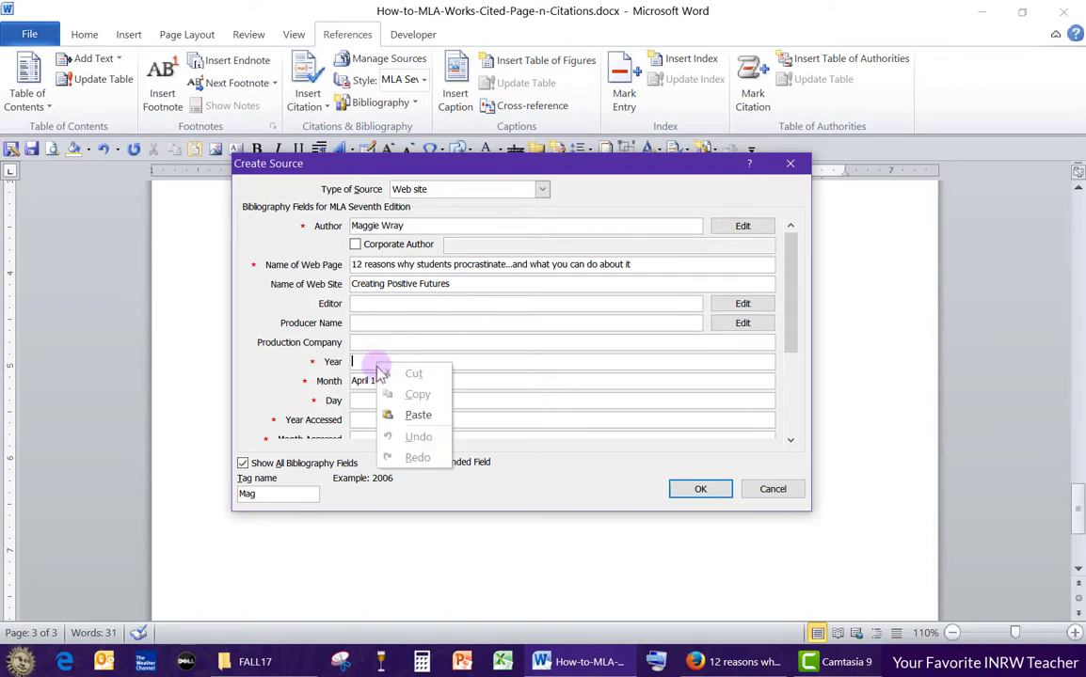
click(412, 415)
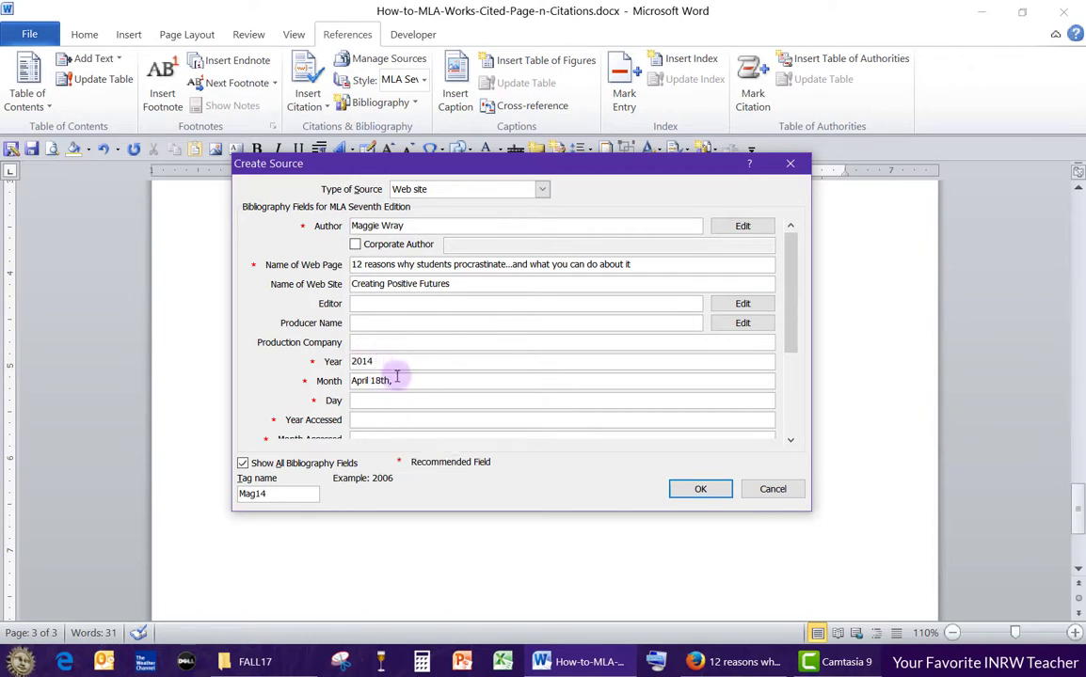
- Move the day 18 from the Month field into the Day field, leaving only "April" as the month
drag(371, 381, 384, 381)
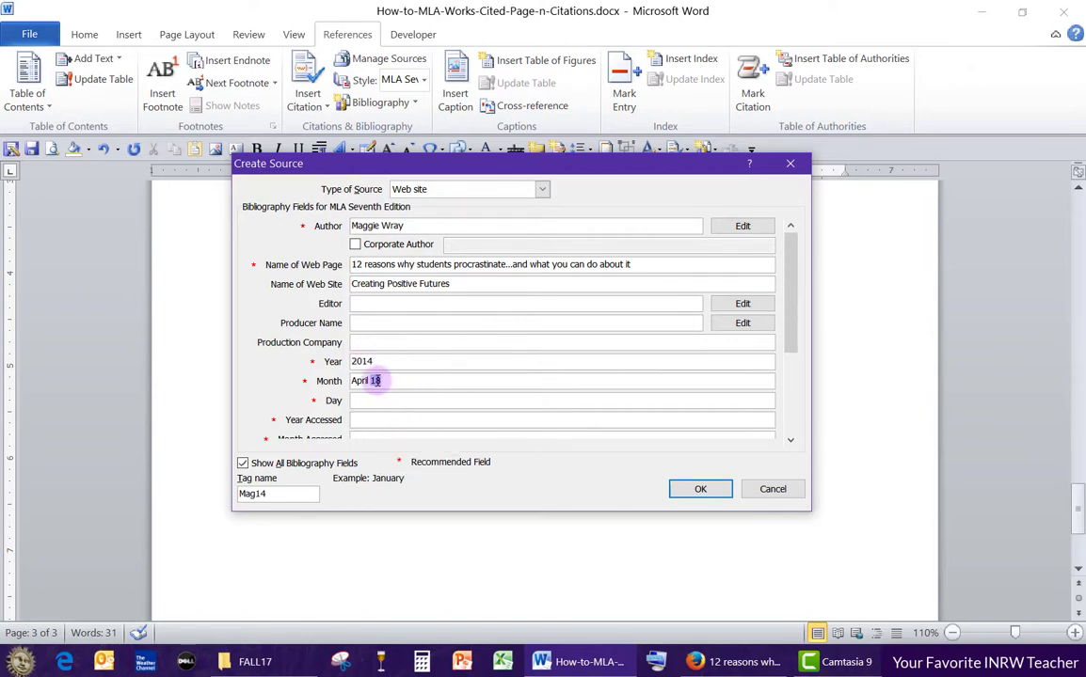
right_click(377, 381)
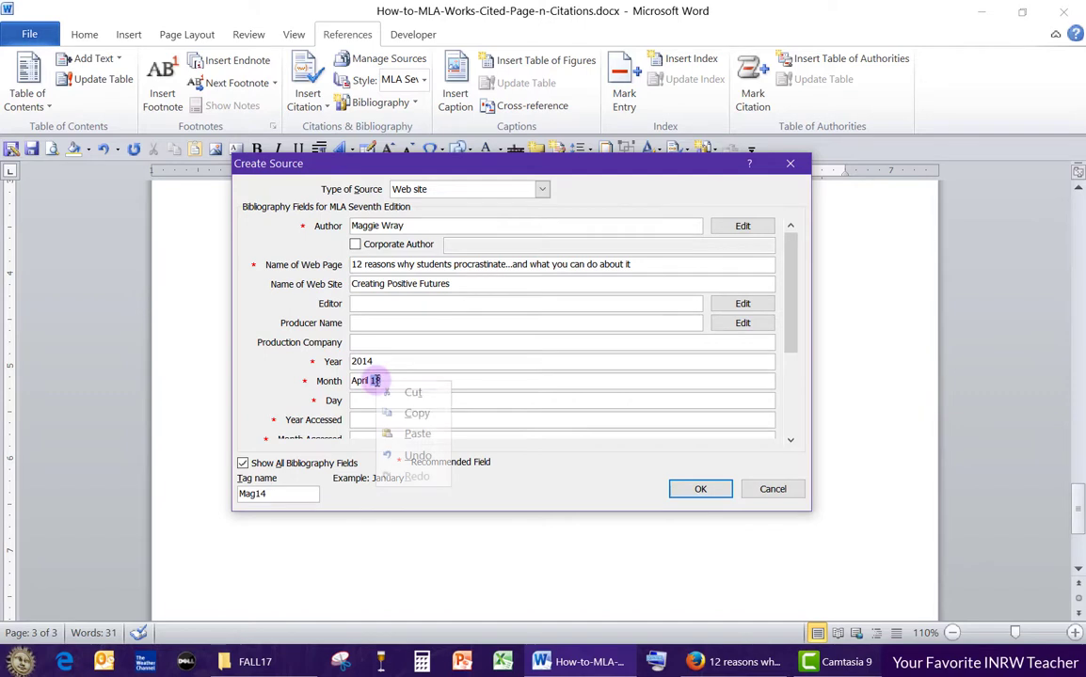
click(411, 392)
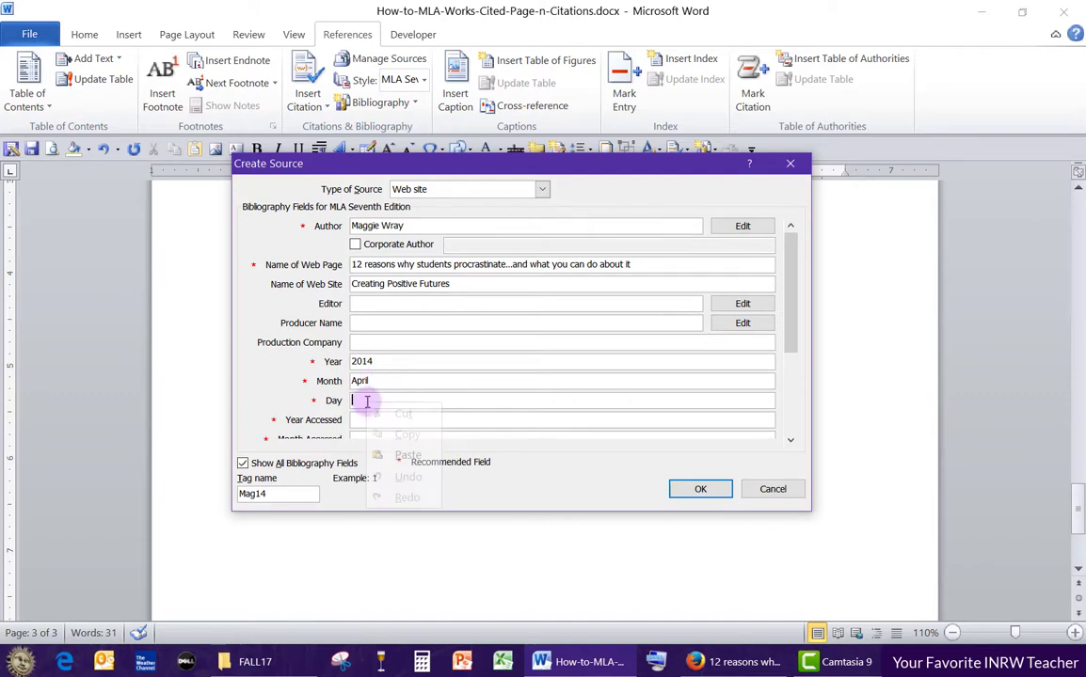
right_click(367, 401)
click(386, 450)
click(378, 381)
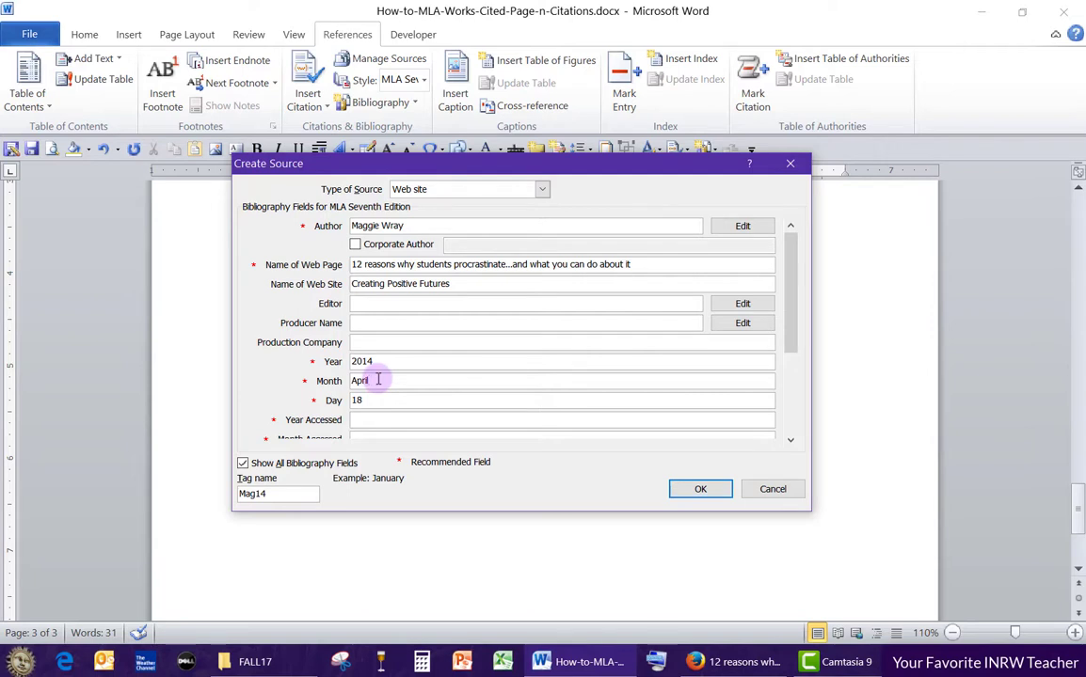
- Review the source's remaining fields, leave the access date and Medium blank, and save the source to insert its citation
click(790, 441)
click(790, 443)
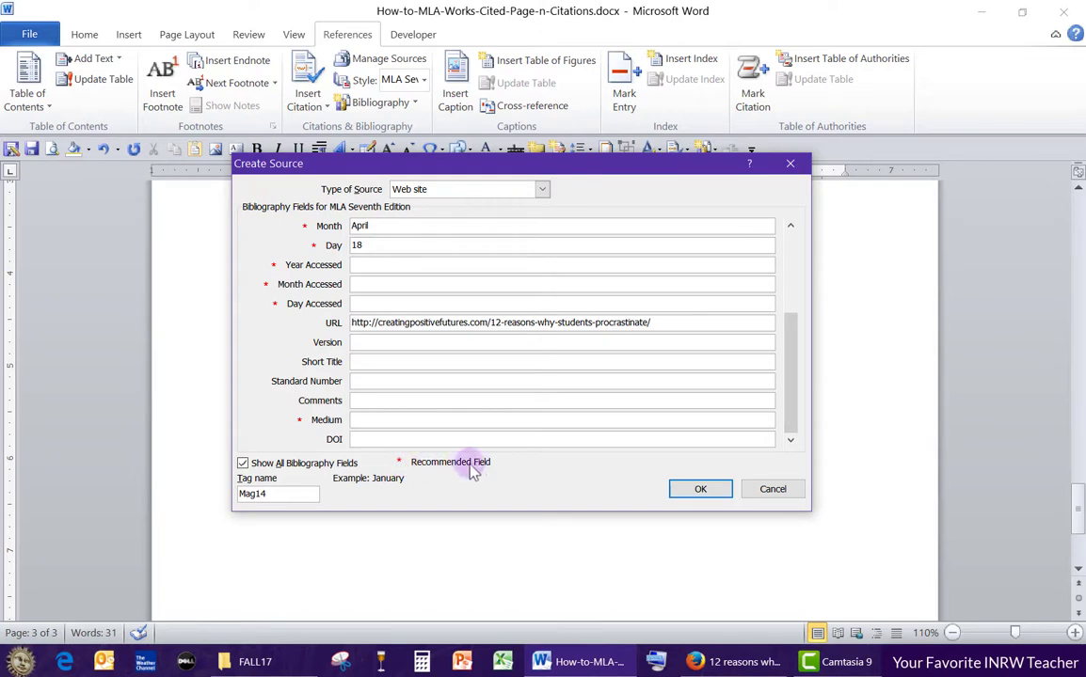
click(388, 421)
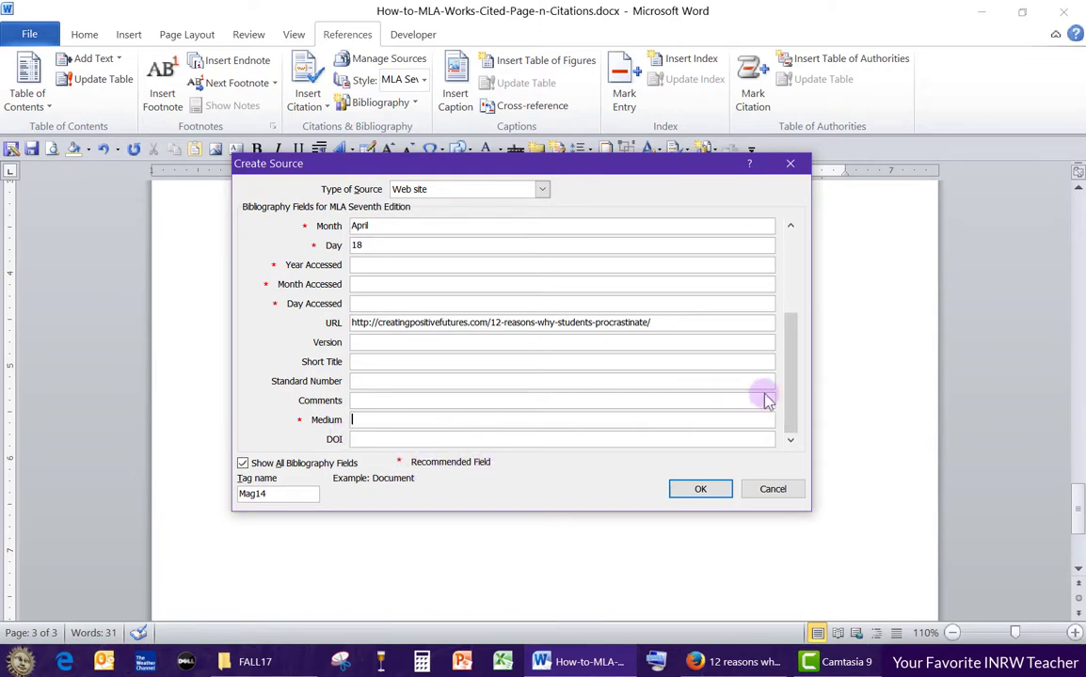
drag(788, 403, 790, 365)
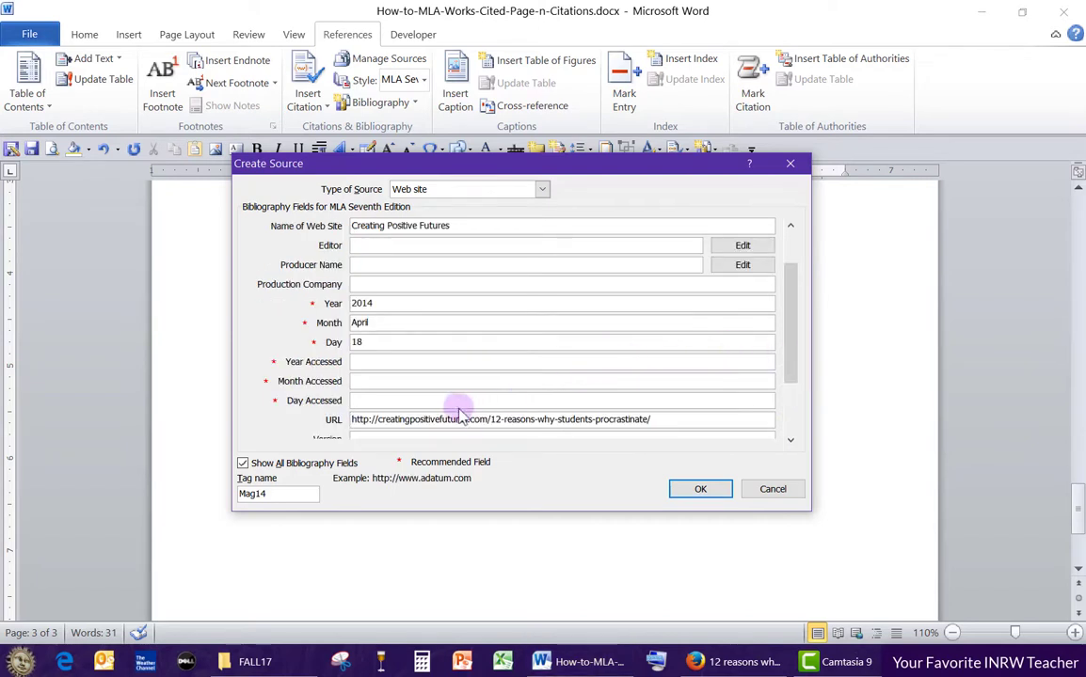
drag(787, 327, 788, 240)
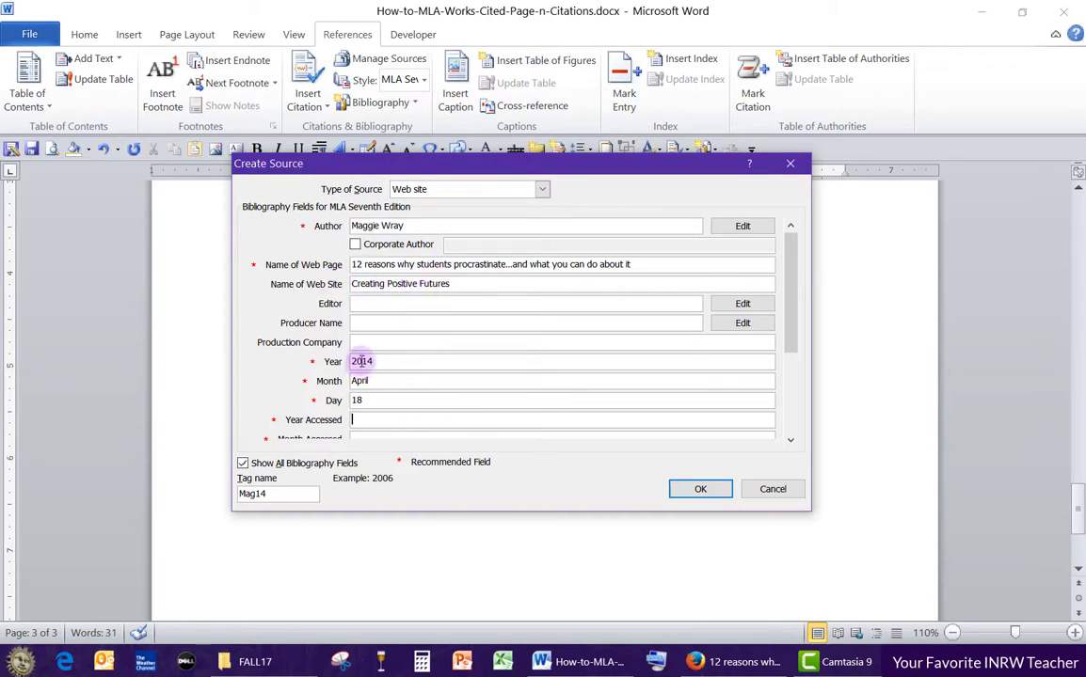
drag(788, 289, 795, 375)
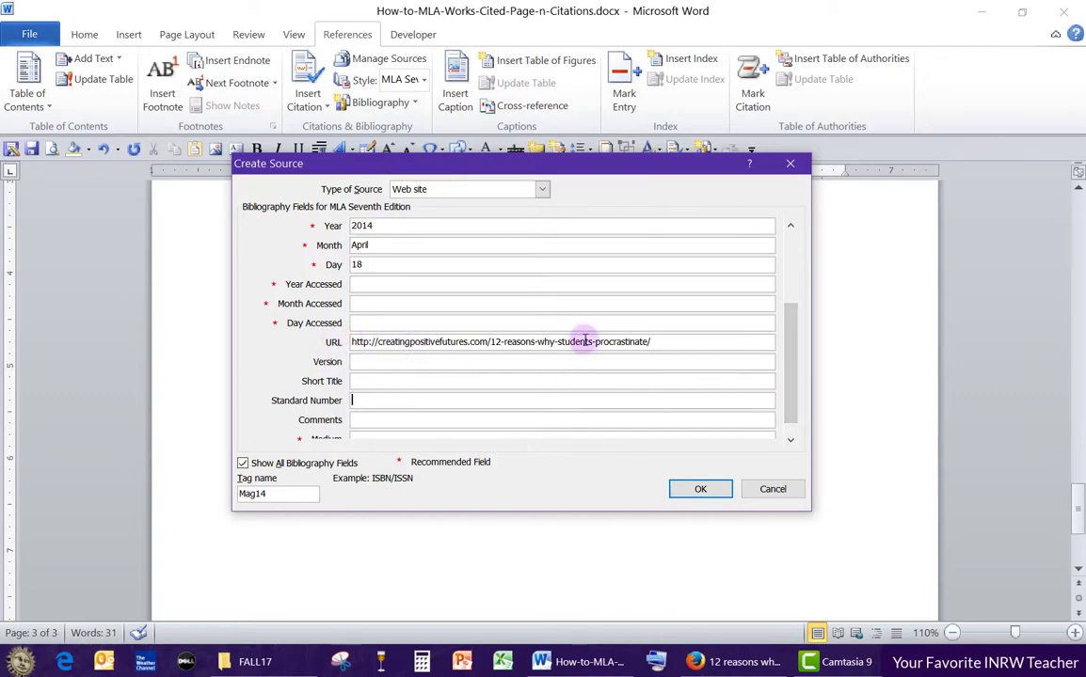
click(696, 490)
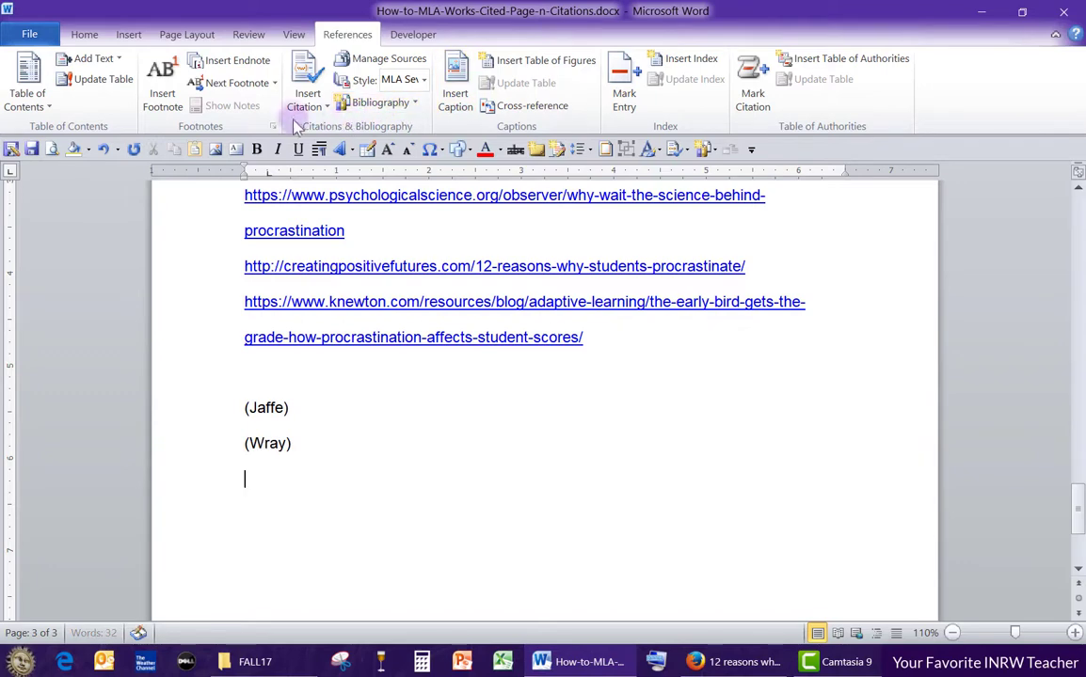
- Open the Source Manager in Word and check the title and author of the Knewton Blog article in Firefox
click(380, 61)
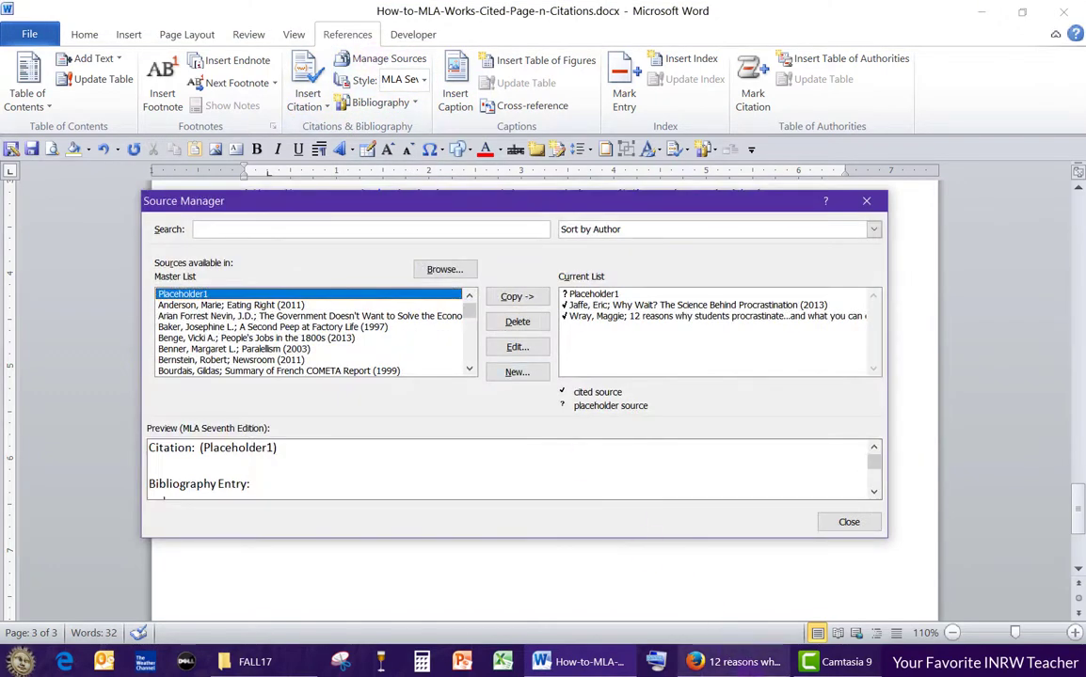
click(734, 661)
click(651, 42)
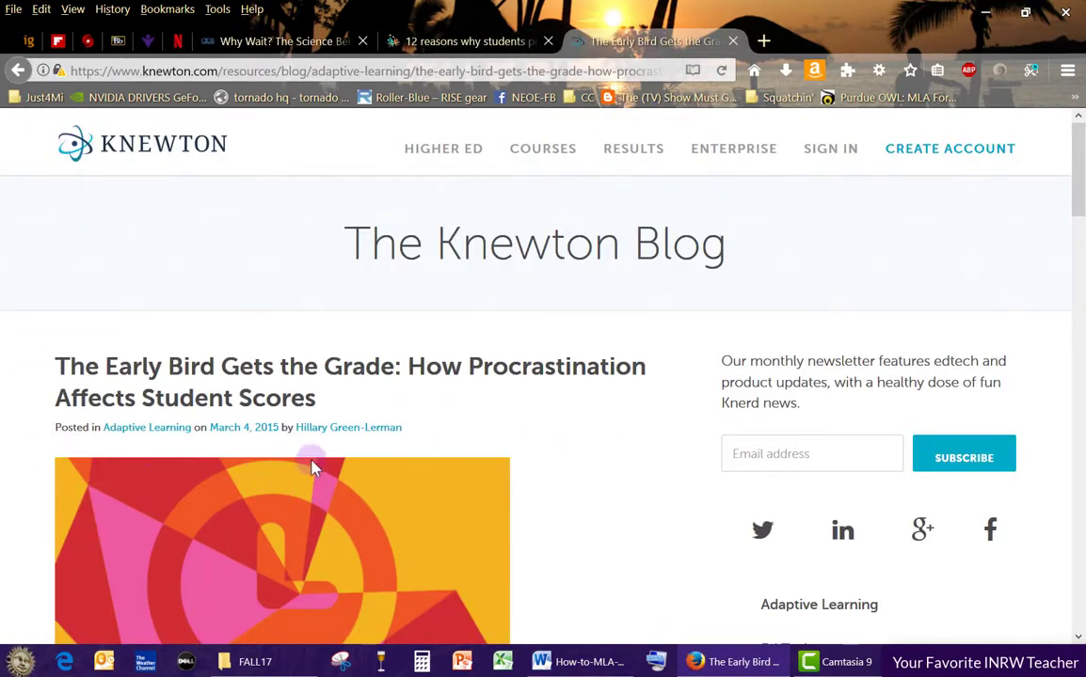
click(603, 665)
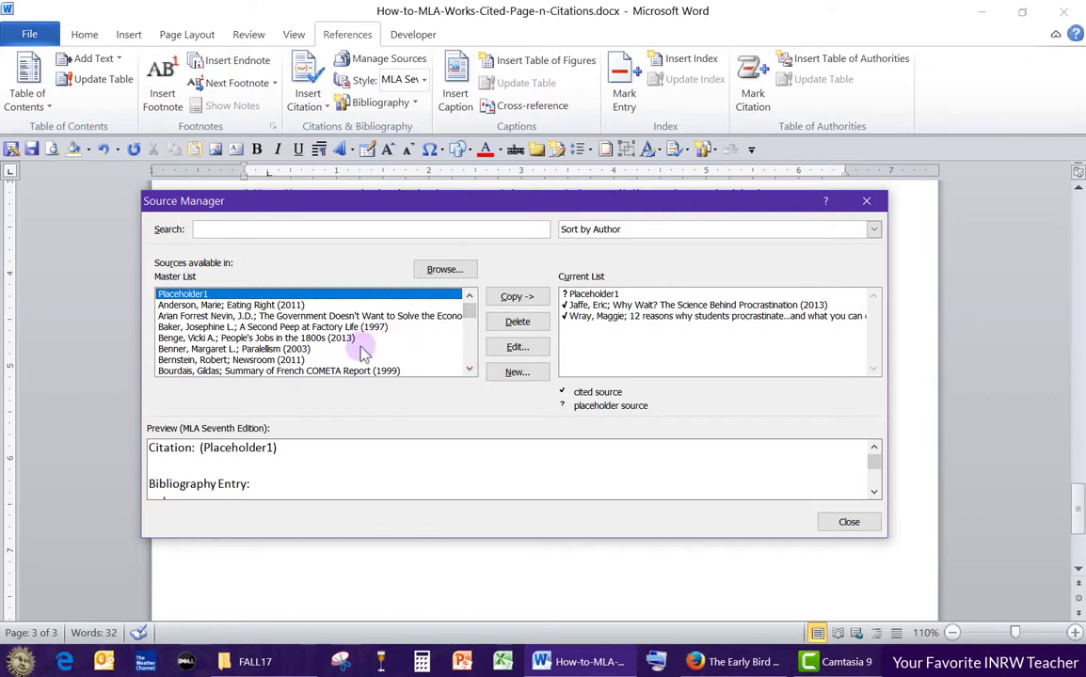
- Find "The Early Bird Gets the Grade" source in the master list and copy it to the document's current list
click(470, 371)
click(470, 372)
click(470, 372)
click(469, 371)
click(470, 372)
click(470, 371)
click(470, 371)
click(470, 372)
click(470, 372)
click(469, 372)
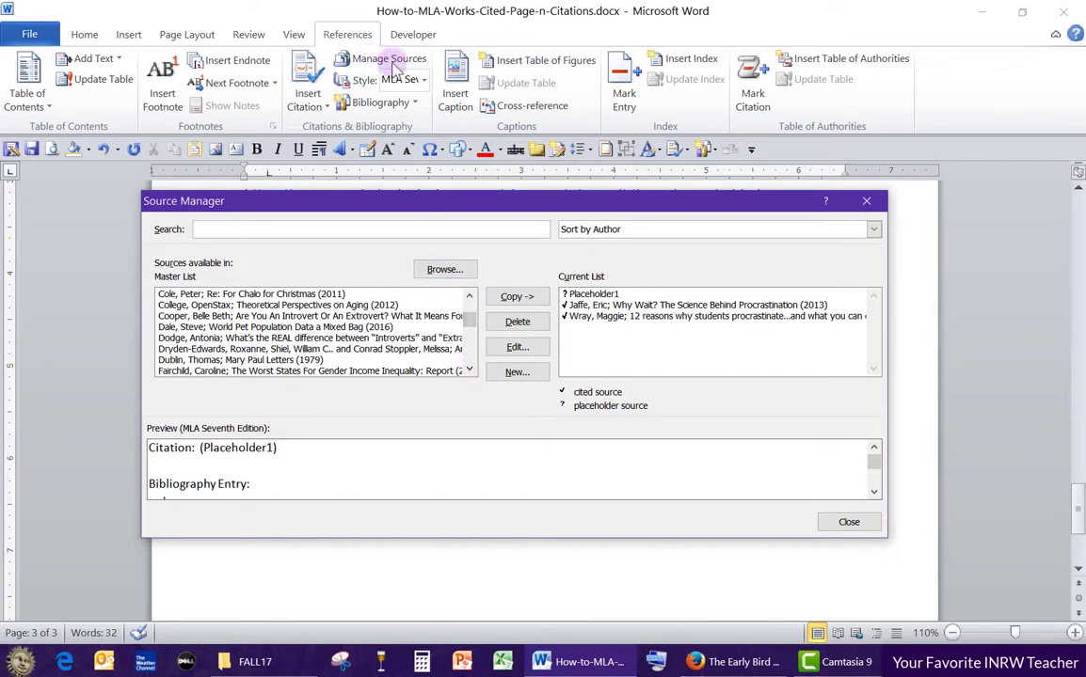
click(469, 371)
click(470, 372)
click(470, 372)
click(469, 371)
click(469, 372)
click(470, 372)
click(469, 372)
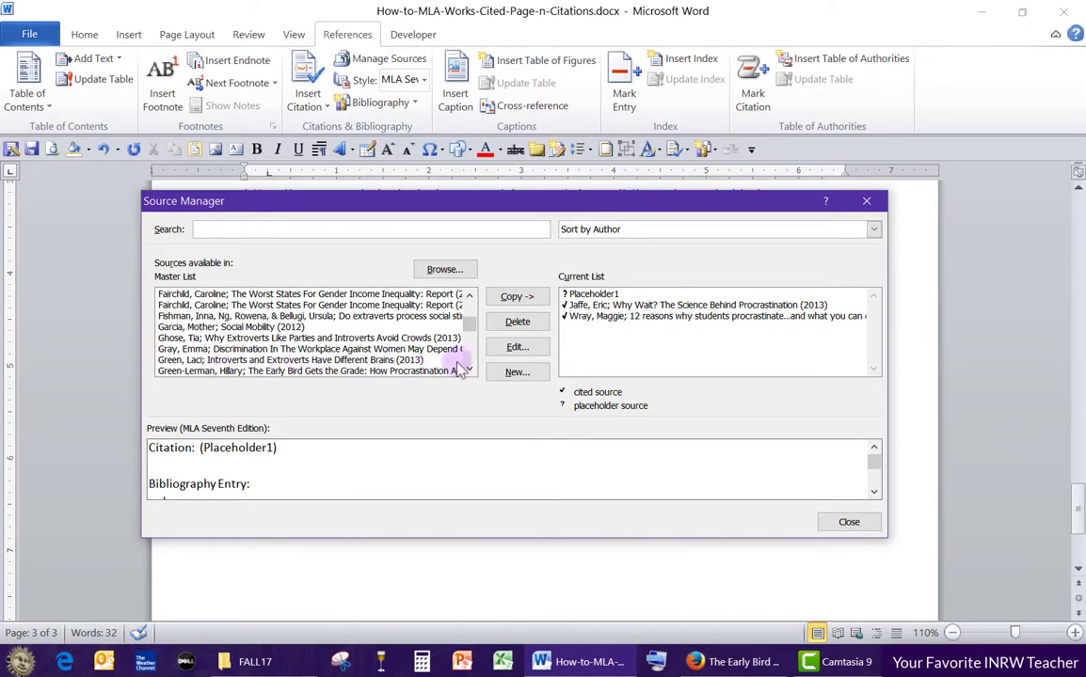
click(469, 372)
click(192, 361)
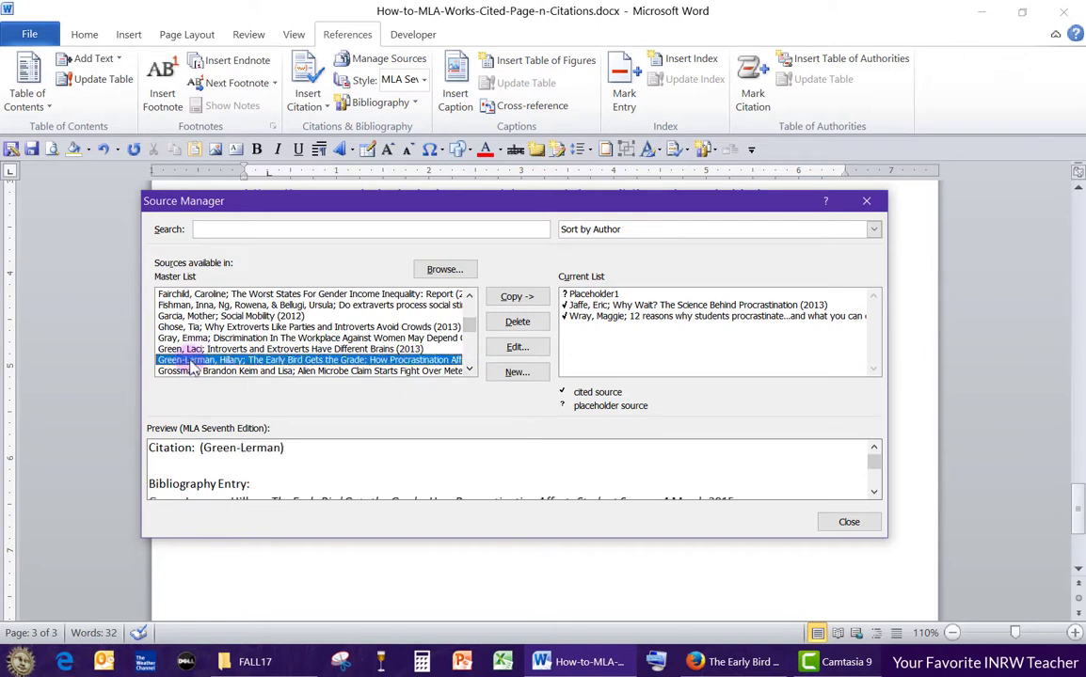
click(510, 301)
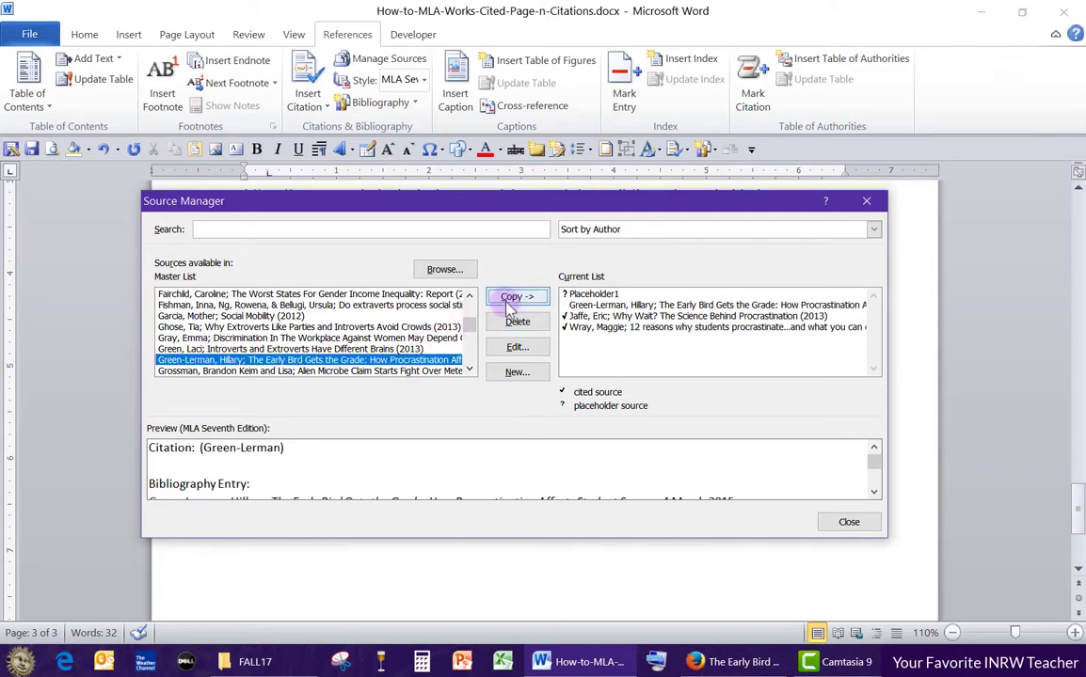
- Delete the placeholder source from the current list and insert the "The Early Bird Gets the Grade" citation below the two existing citations
click(592, 294)
click(517, 322)
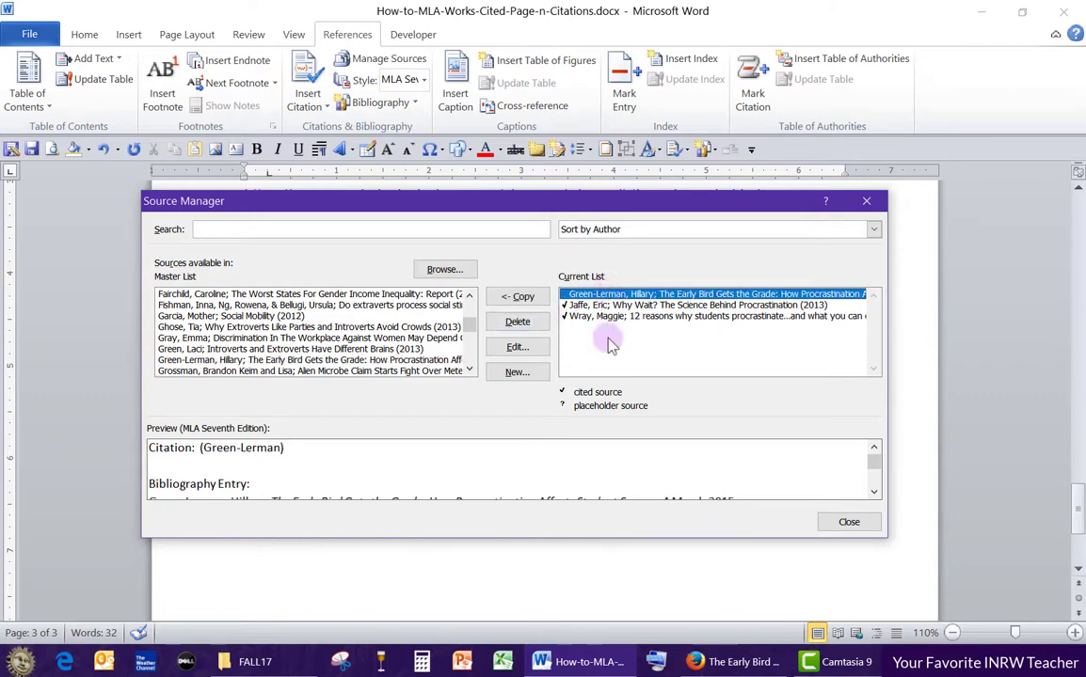
click(848, 523)
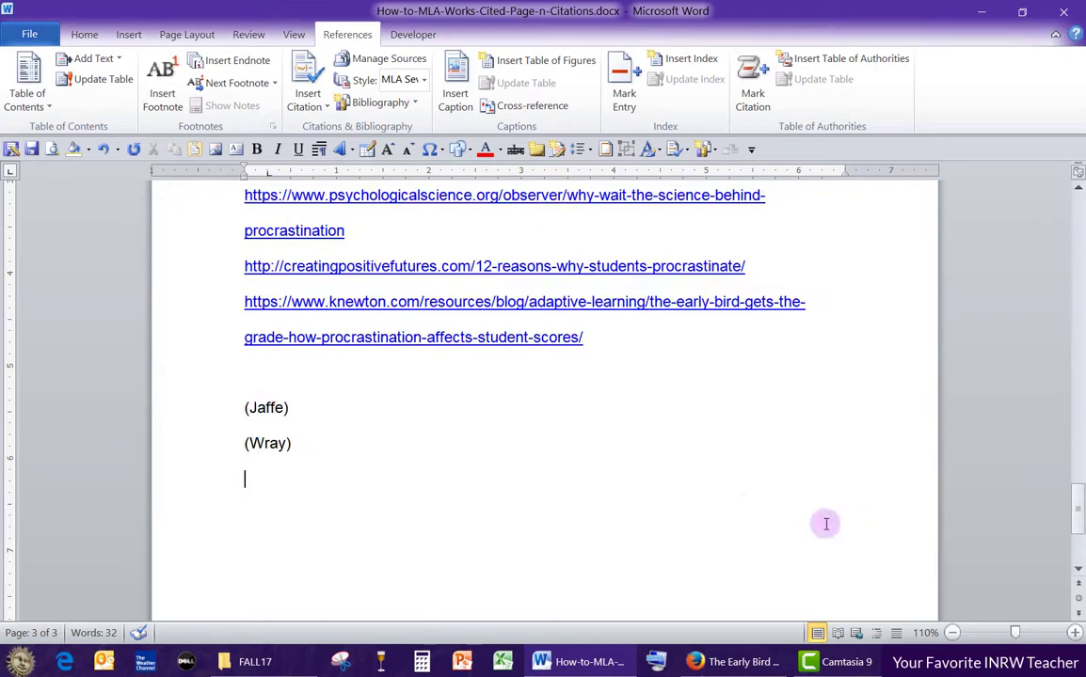
click(311, 102)
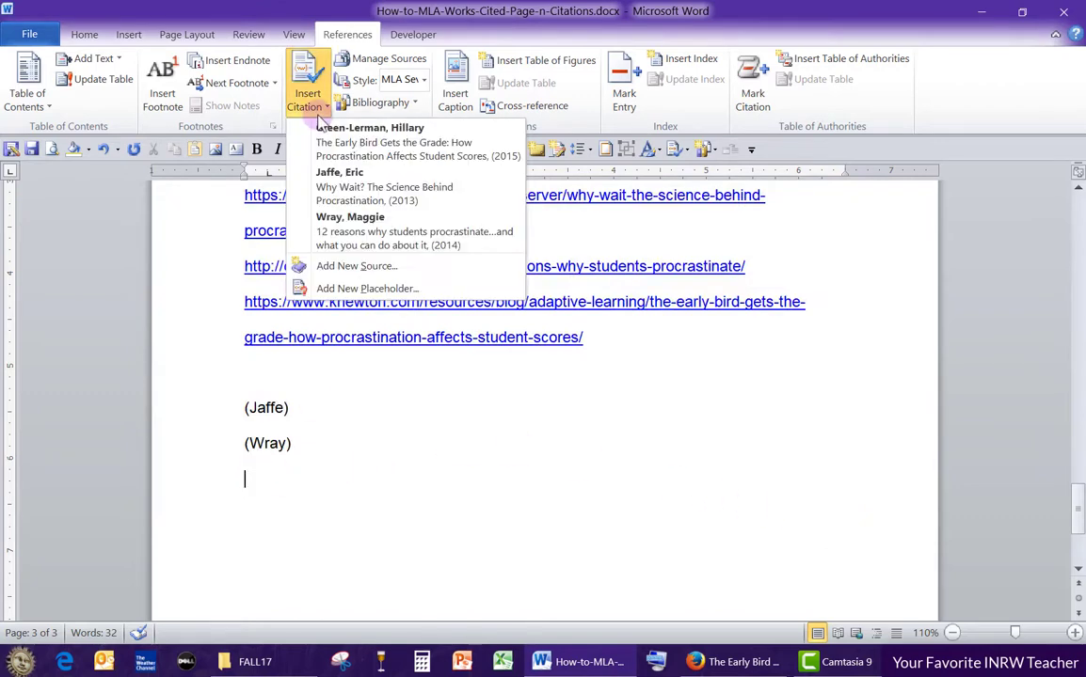
click(341, 146)
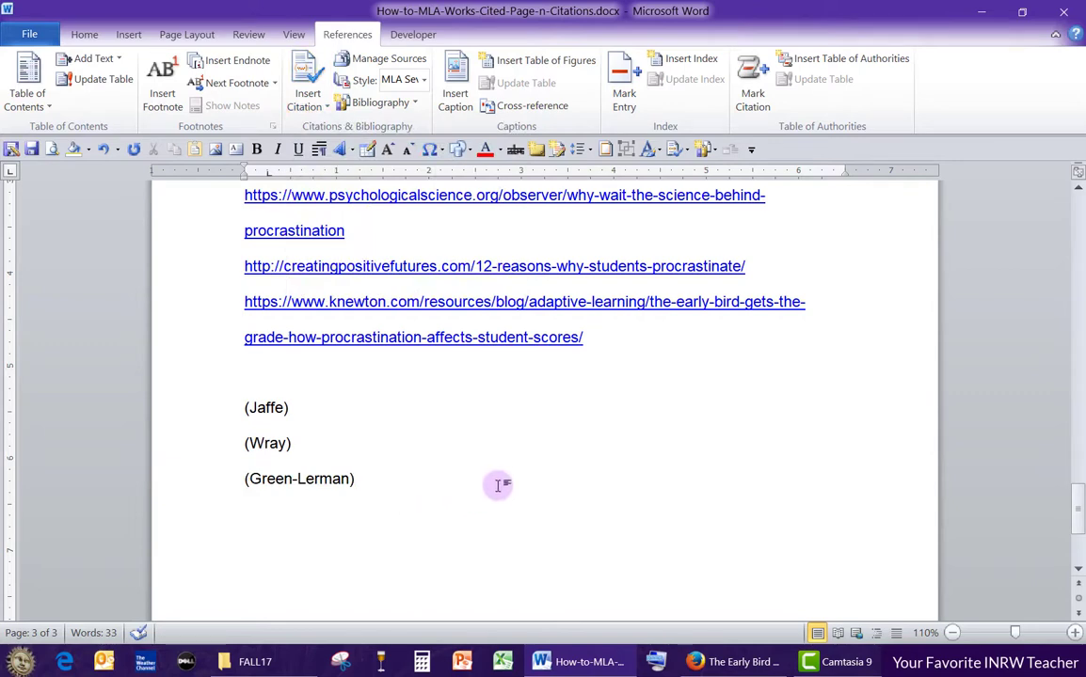
scroll(509, 514, up, 1)
scroll(509, 514, up, 3)
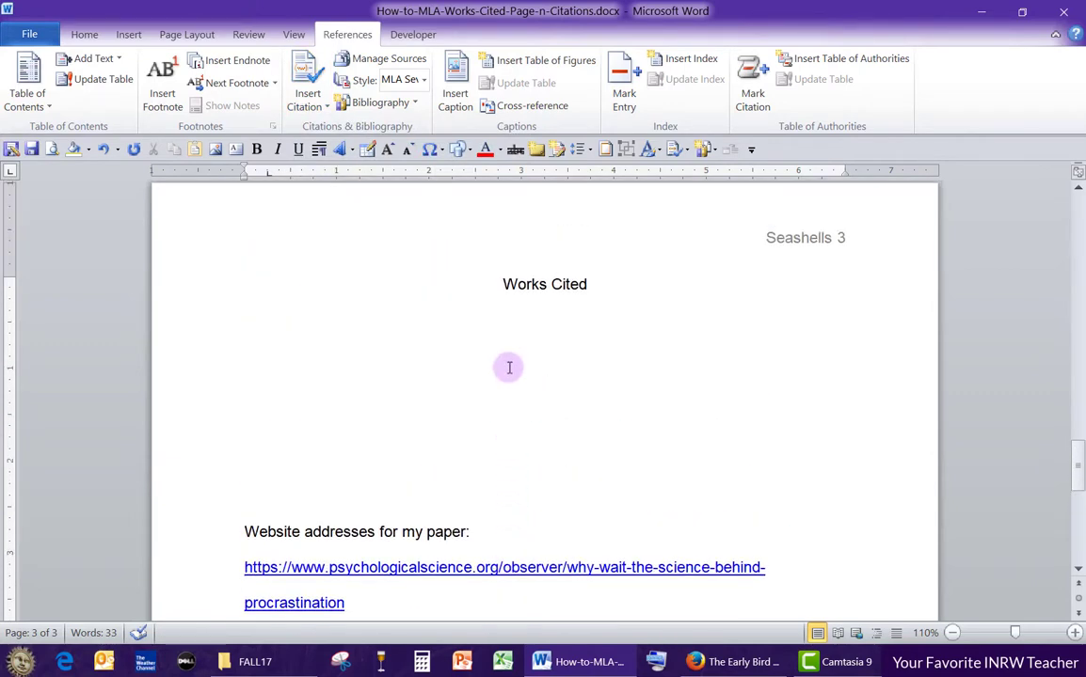
scroll(506, 376, down, 4)
click(267, 421)
click(261, 423)
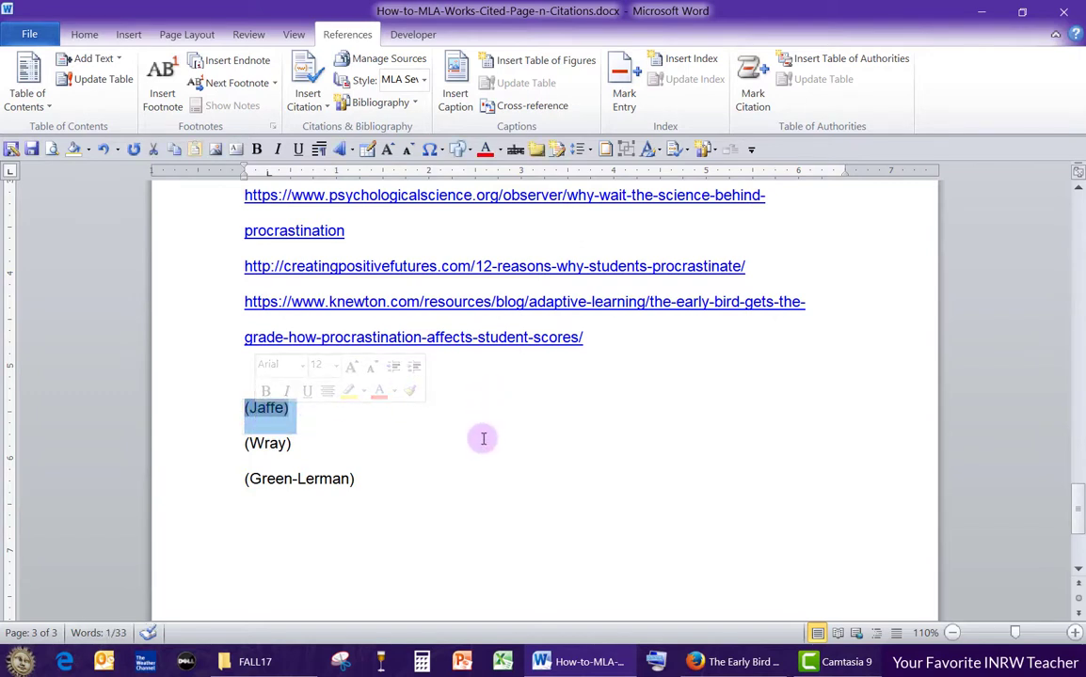
click(449, 439)
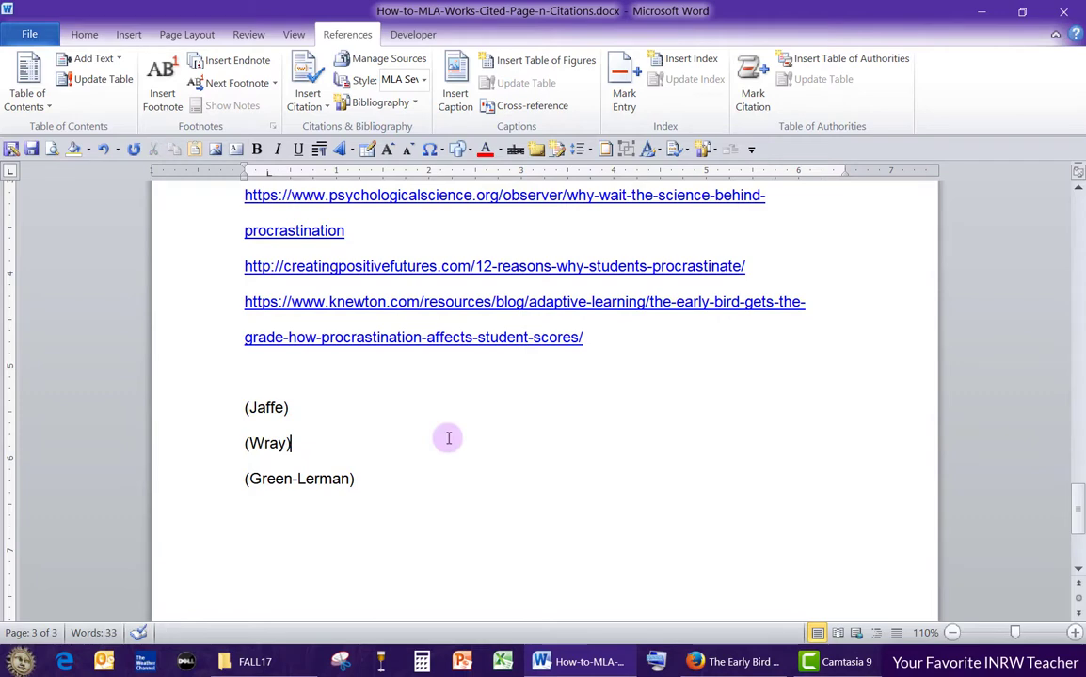
- Add the sentence "Write a topic sentence for Body Paragraph One." a few lines below the opening question on page 1
scroll(449, 439, up, 20)
scroll(460, 448, up, 15)
scroll(466, 433, down, 5)
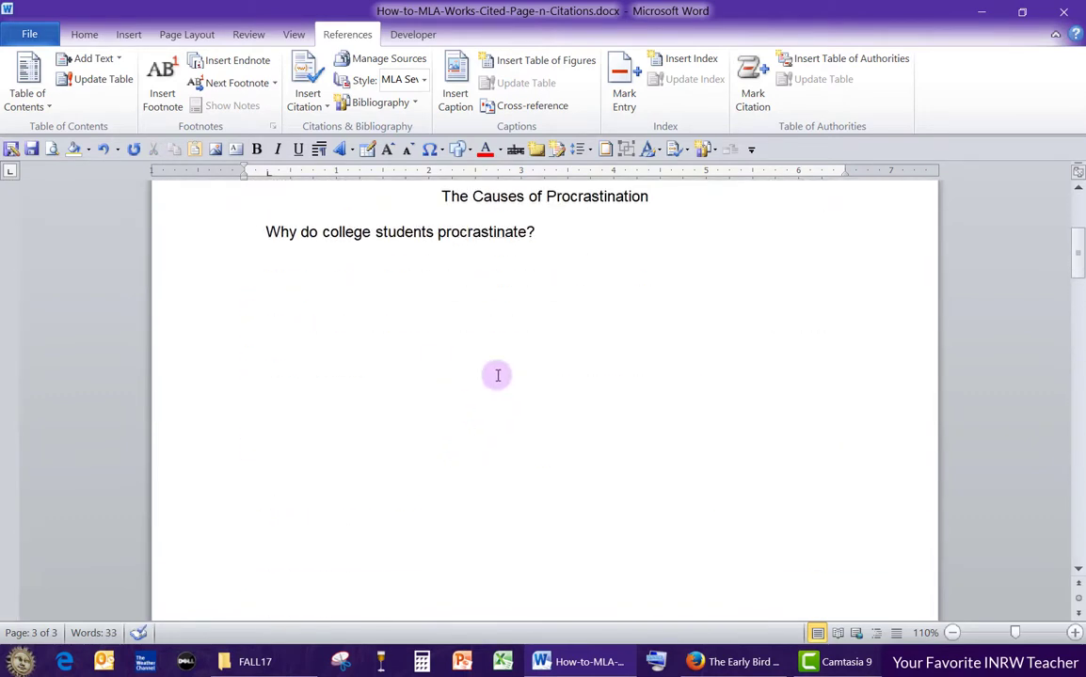
click(550, 232)
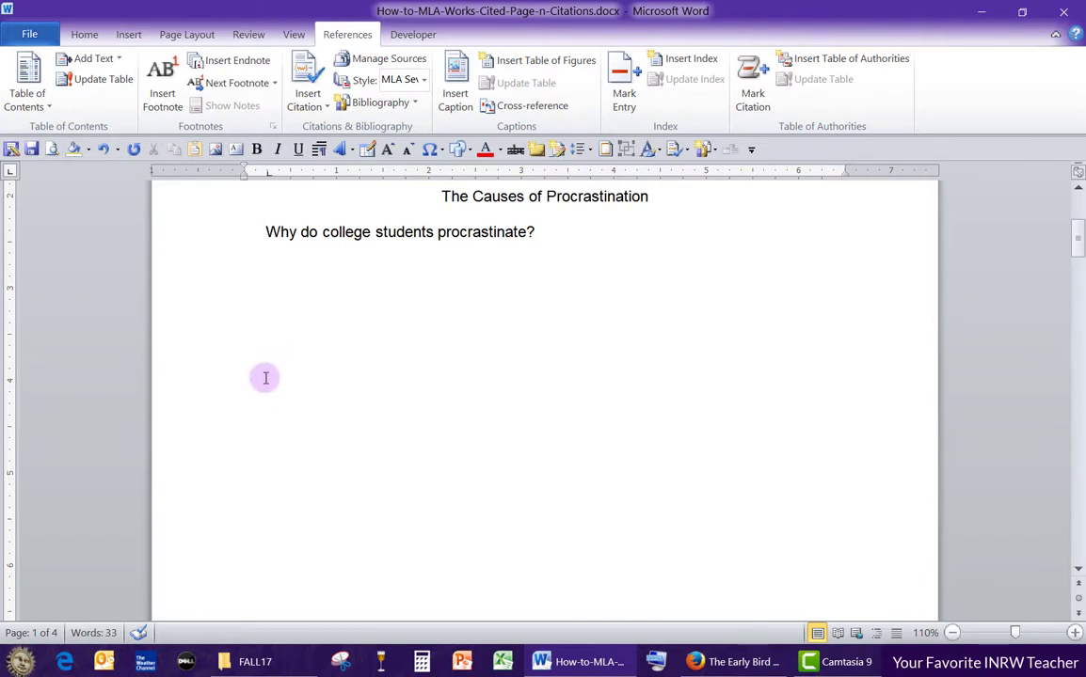
text(Write a topic sentence for Body Para)
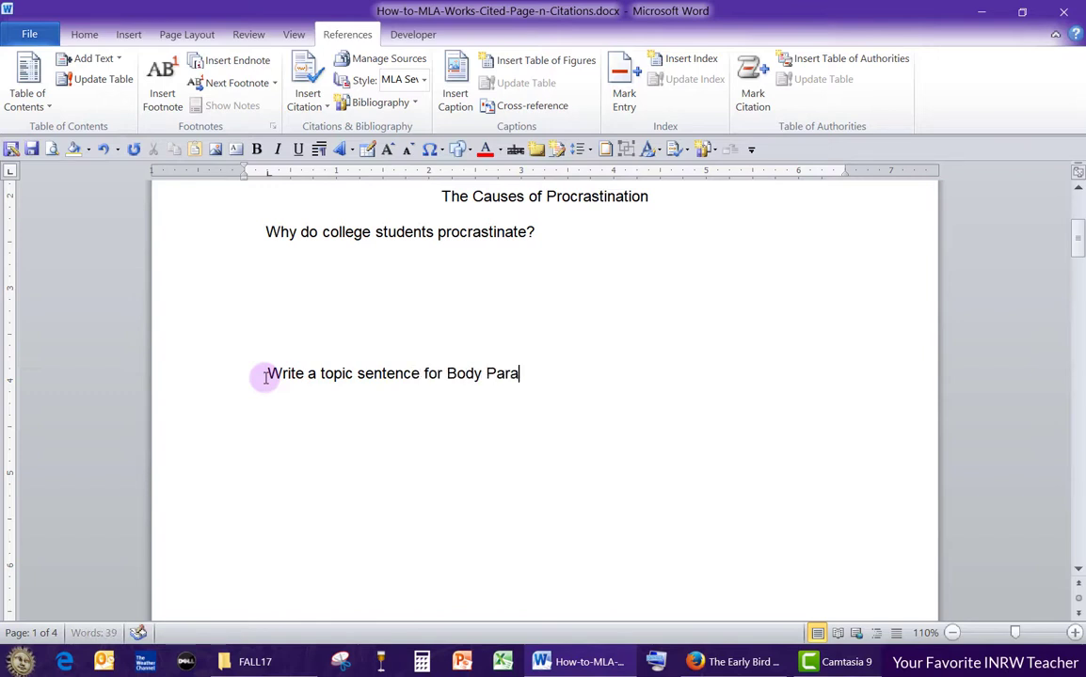
text(graph )
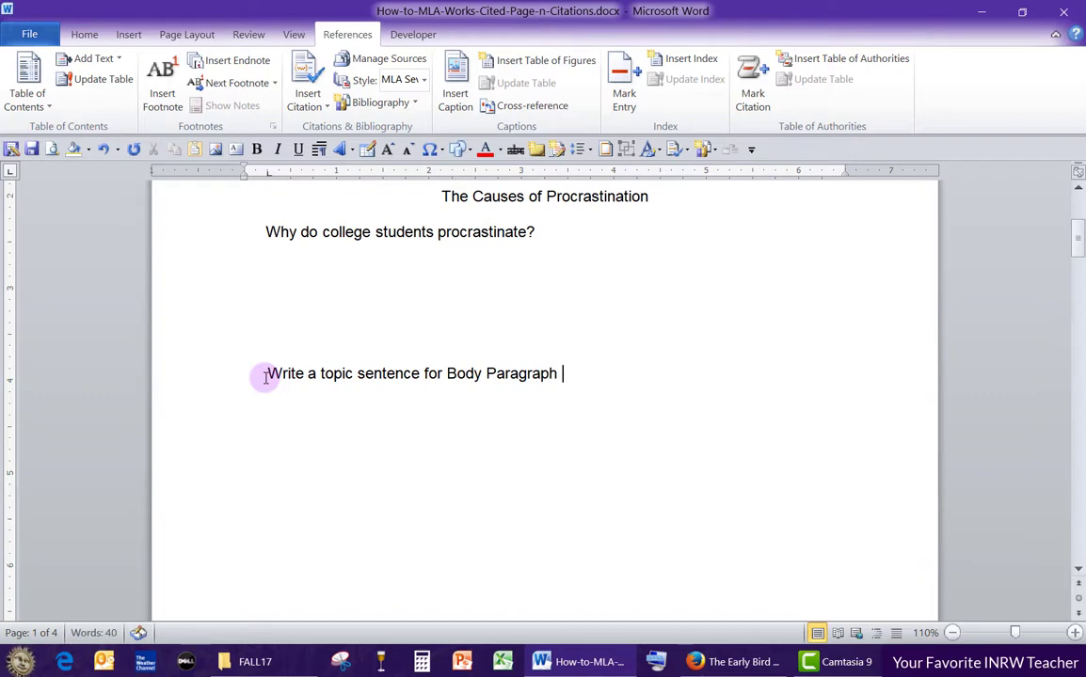
text(One.)
- Continue the body paragraph with the sentence "Write an explanatory sentence."
text(Write an)
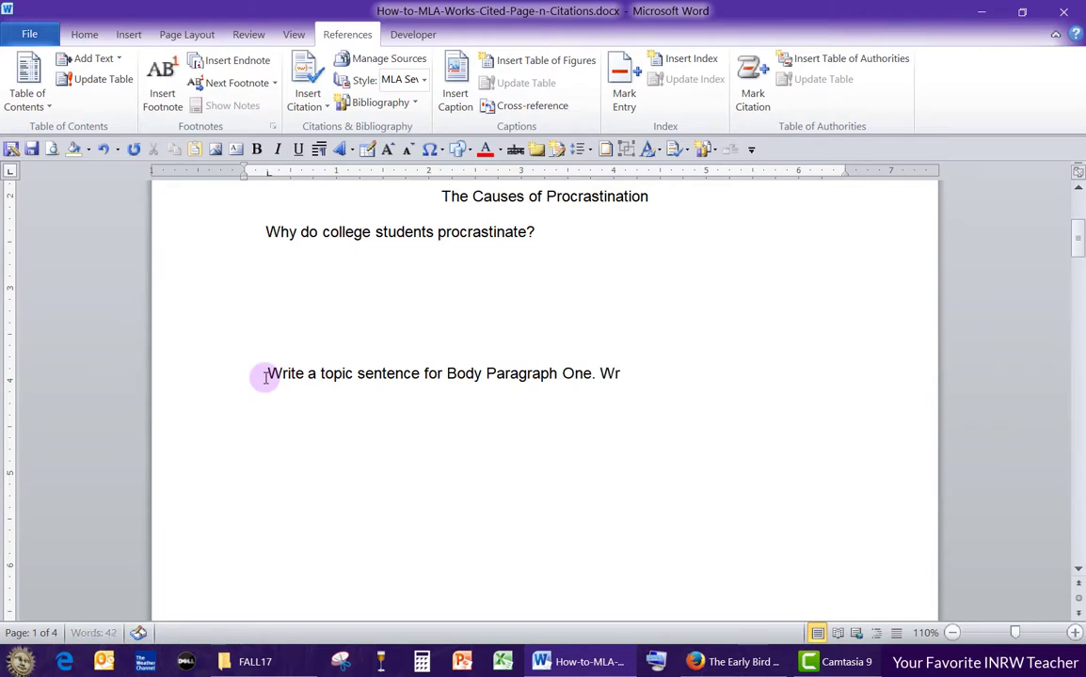
text( explan)
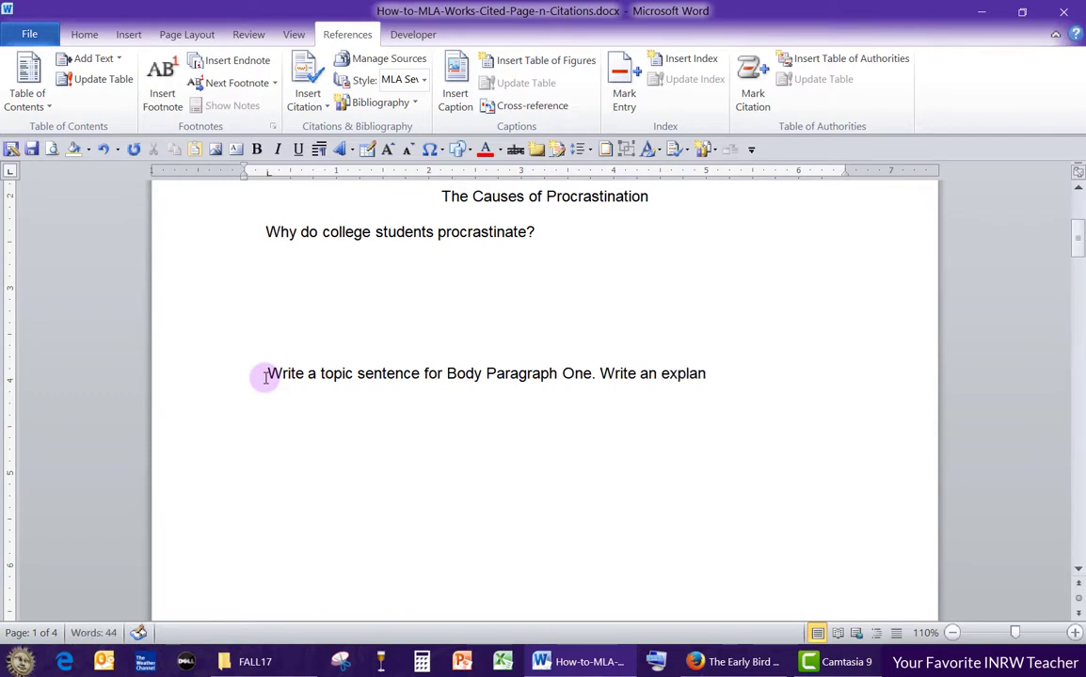
text(ati)
text(ory)
text( sten)
key(BackSpace)
key(BackSpace)
key(BackSpace)
text(entence)
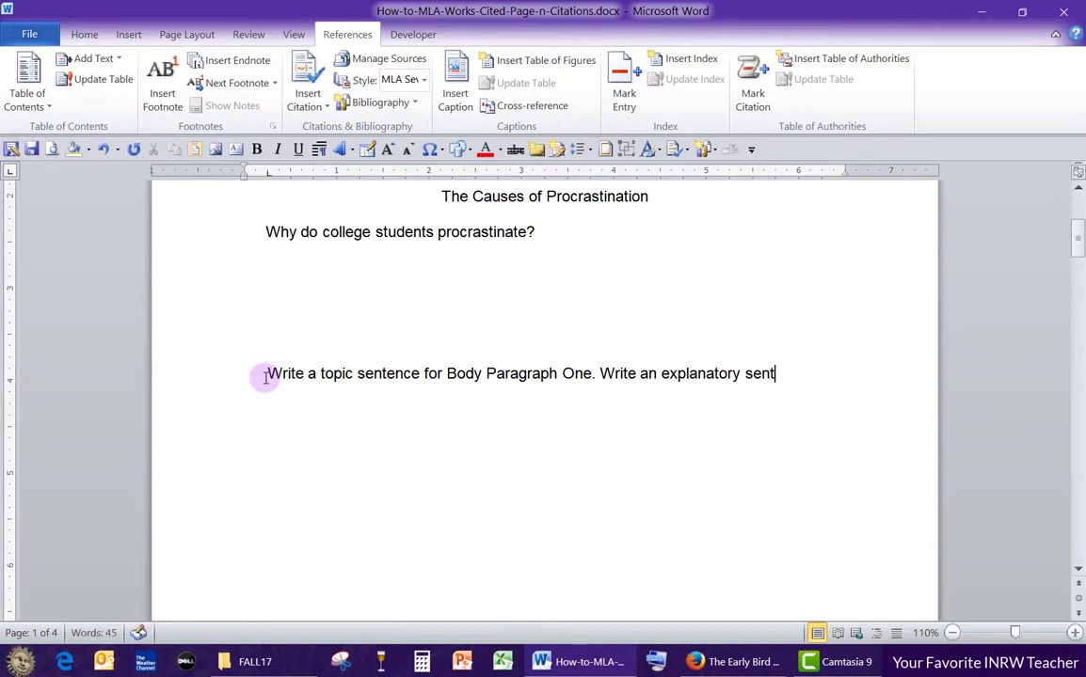
text(.)
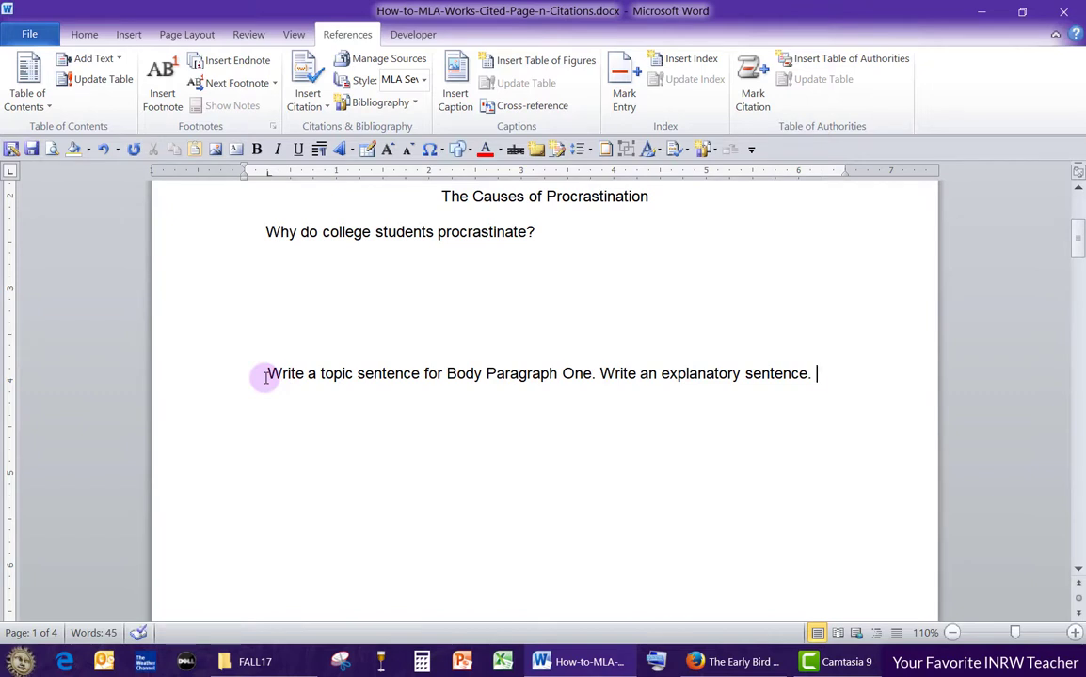
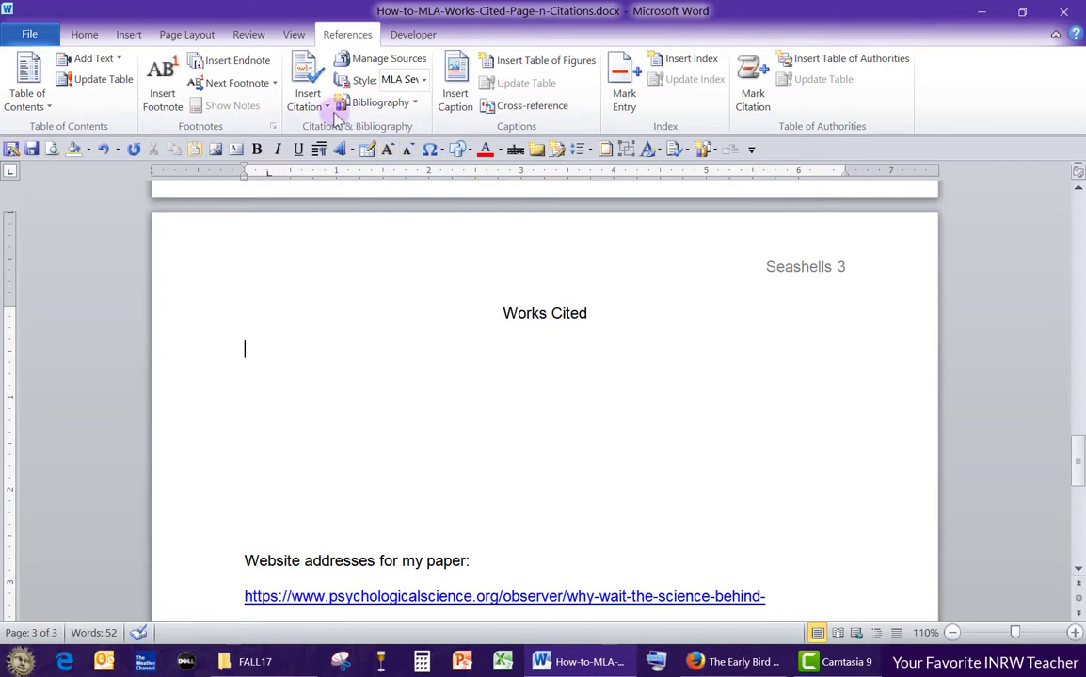
- Insert the plain bibliography, without a built-in heading, below the Works Cited title
click(415, 104)
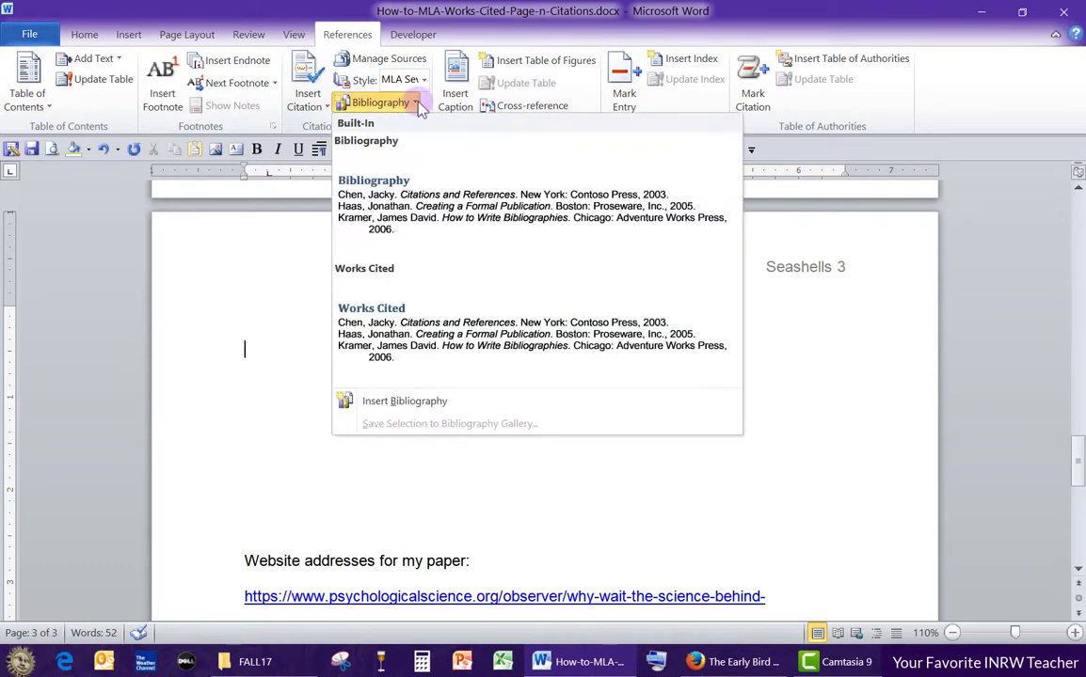
click(404, 402)
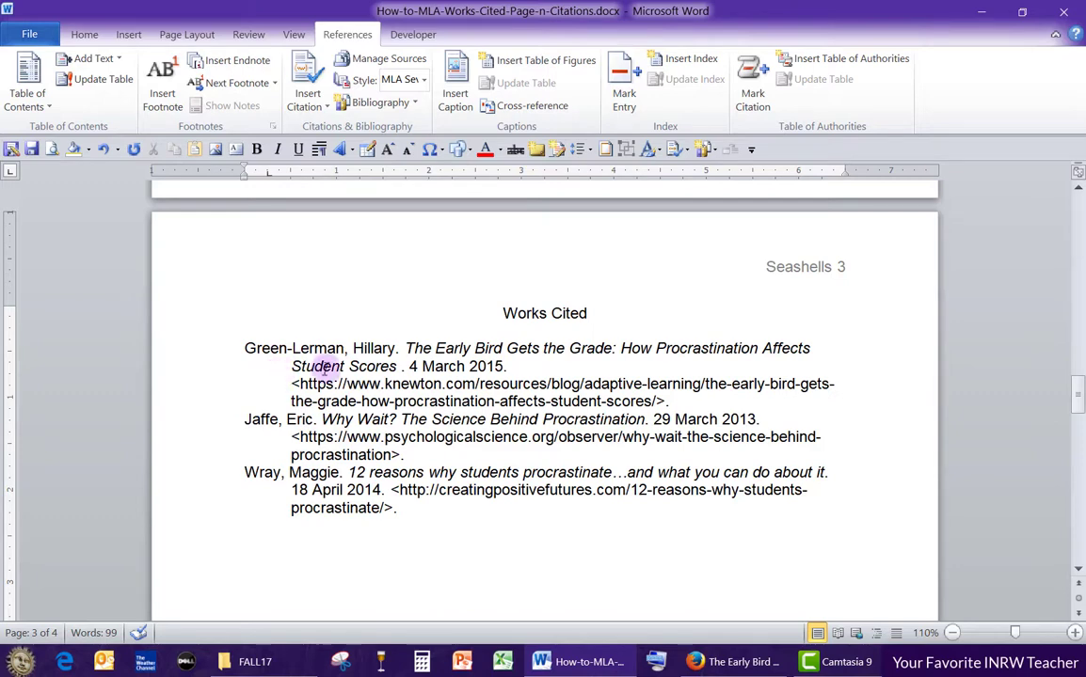
- Set the hanging indent of all the Works Cited entries to 0.25"
shift+click(246, 345)
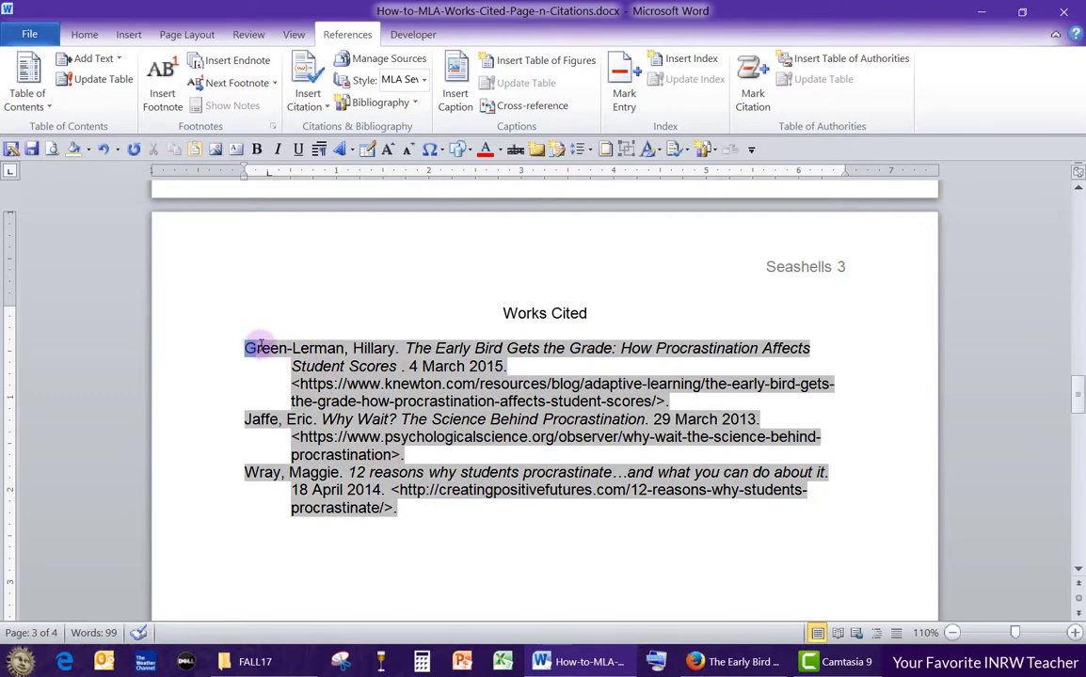
drag(249, 346, 399, 508)
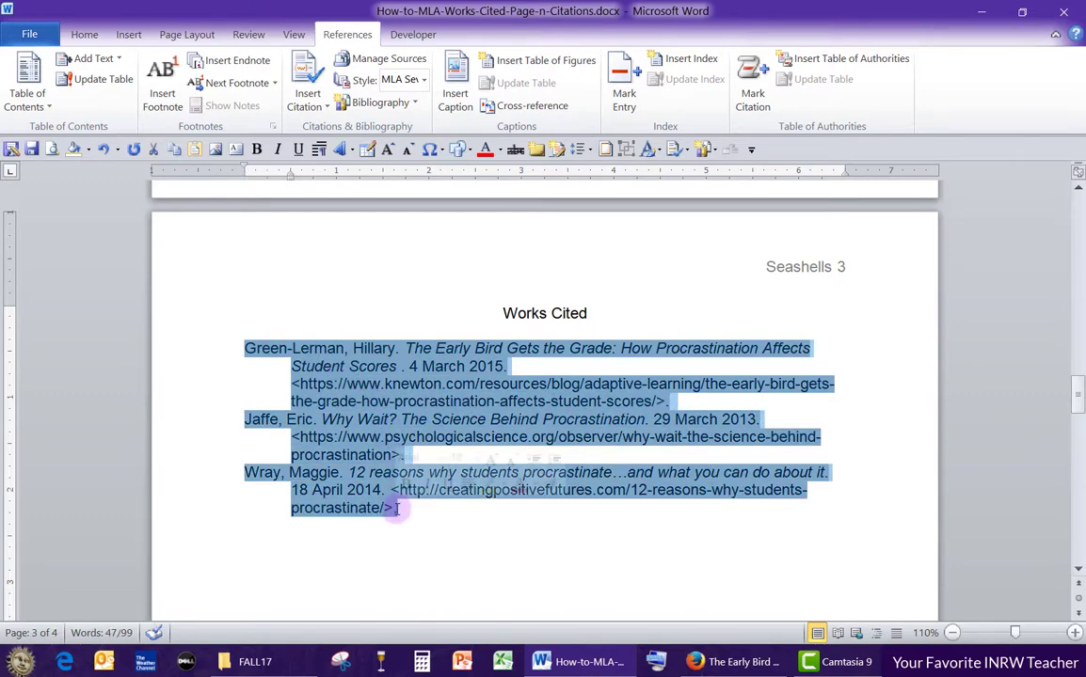
right_click(355, 395)
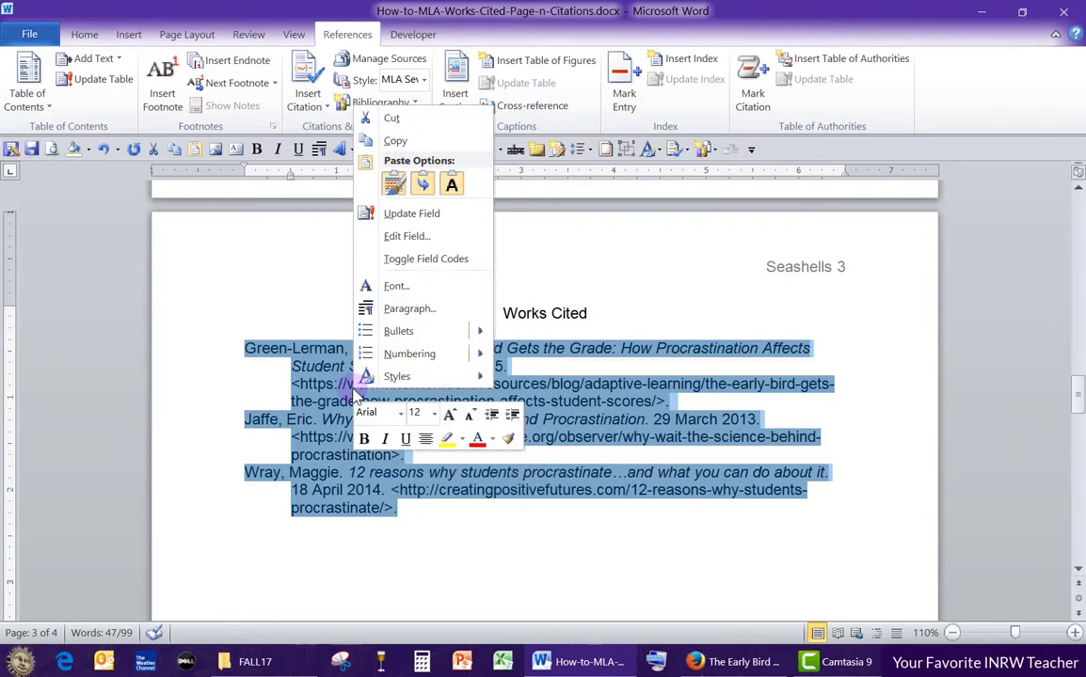
click(391, 313)
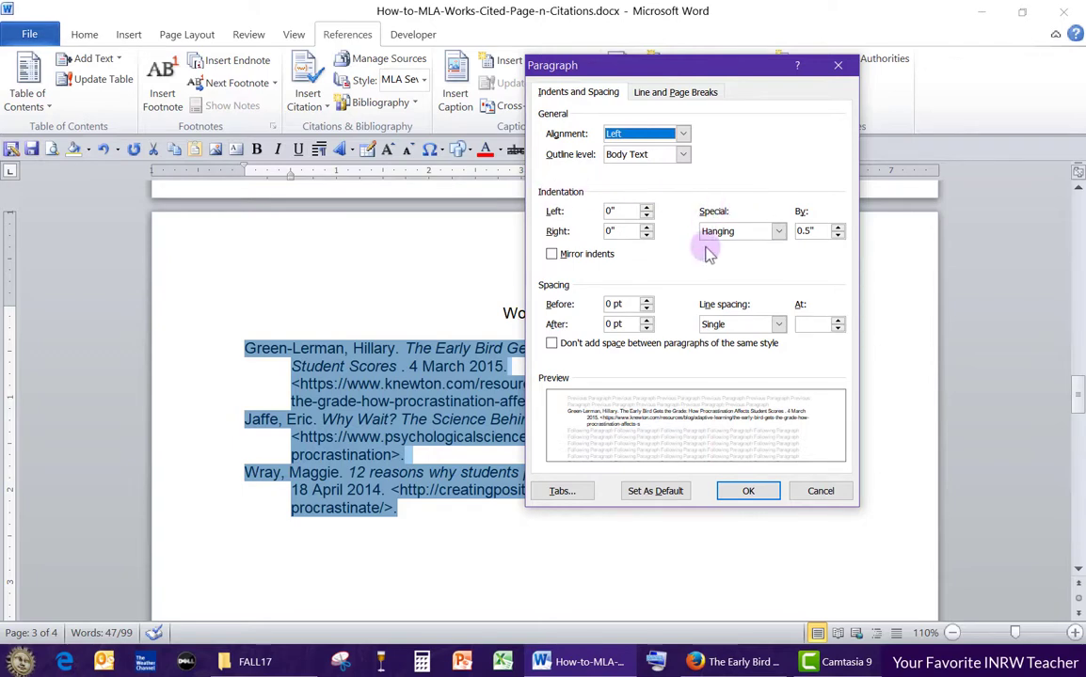
click(806, 231)
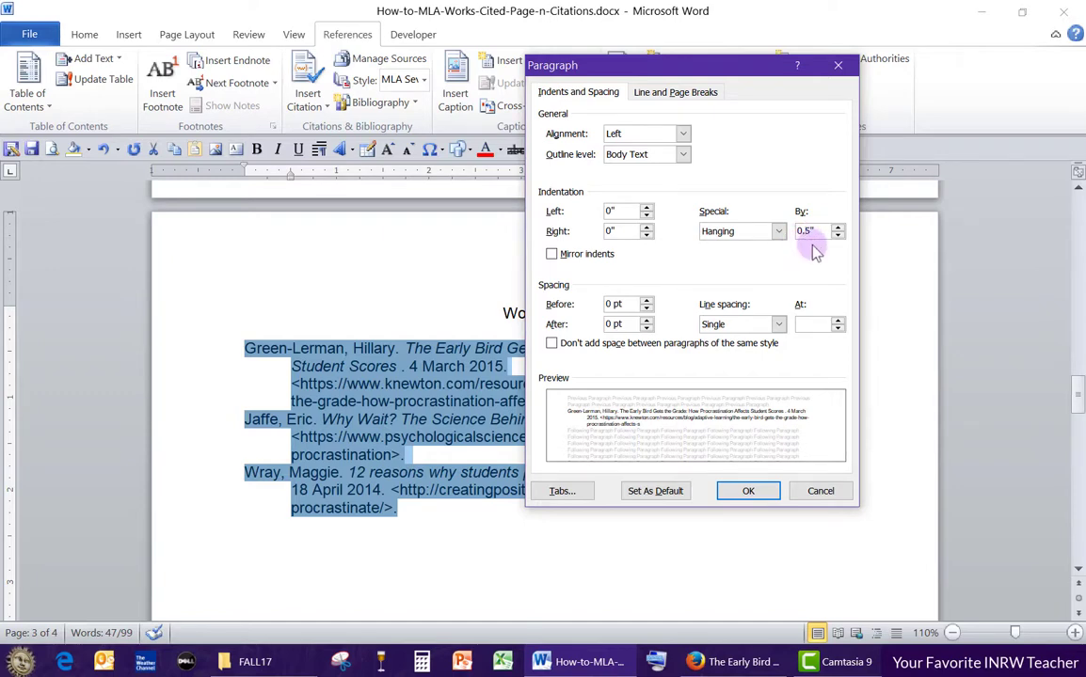
click(748, 490)
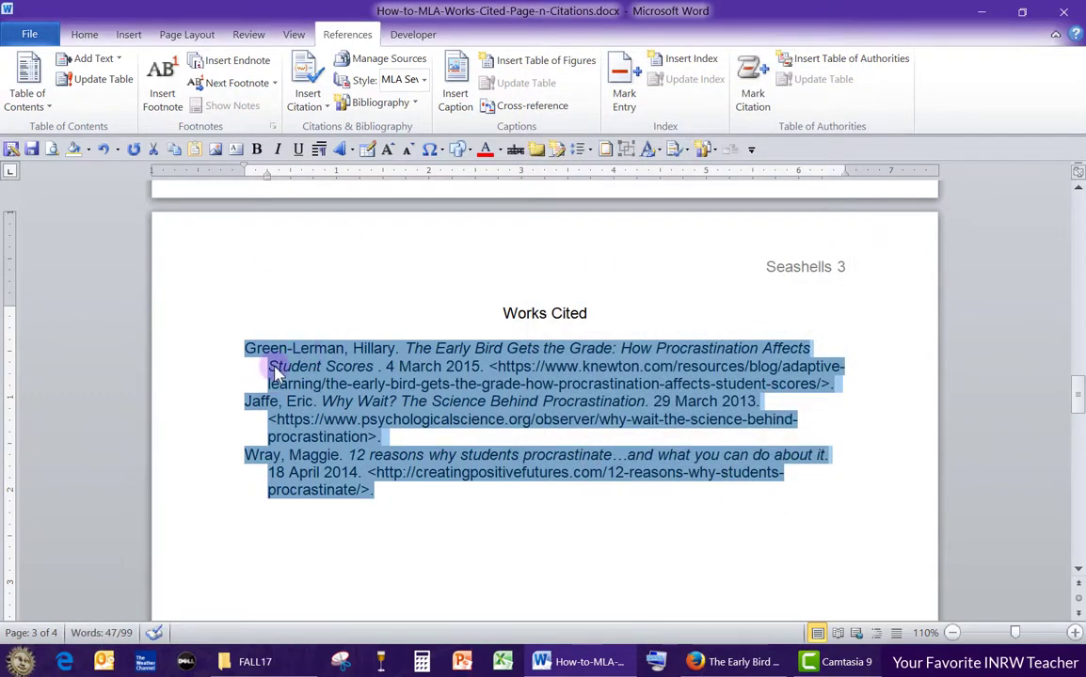
- Set the line spacing of the Works Cited entries to Double, keep 0 pt before and after, and review the list
right_click(306, 371)
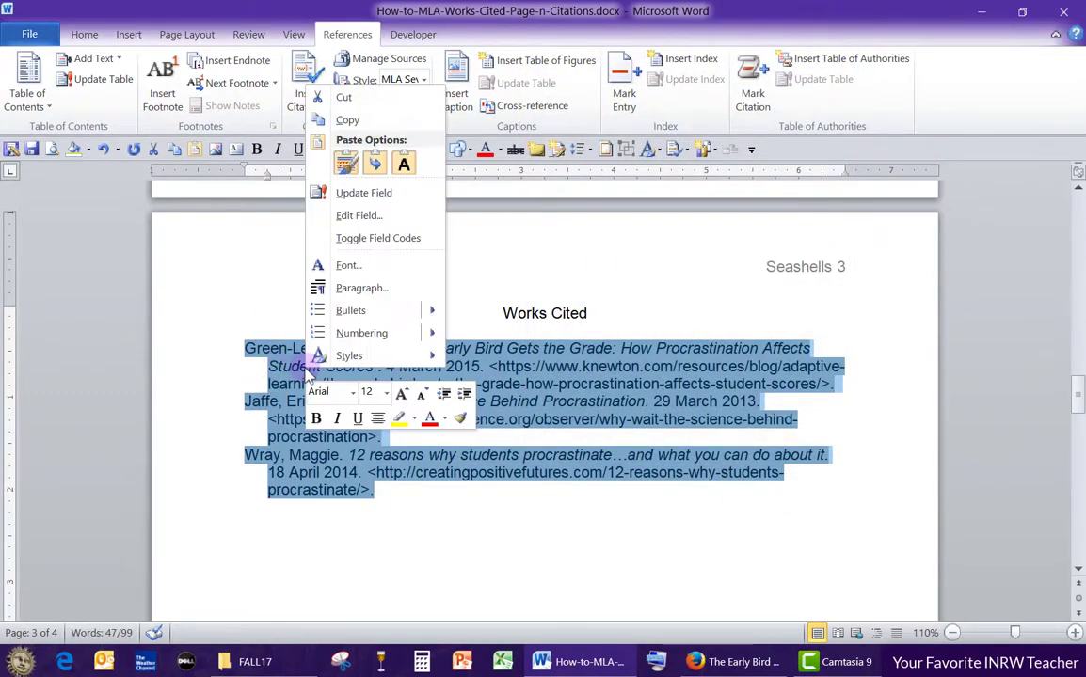
click(344, 287)
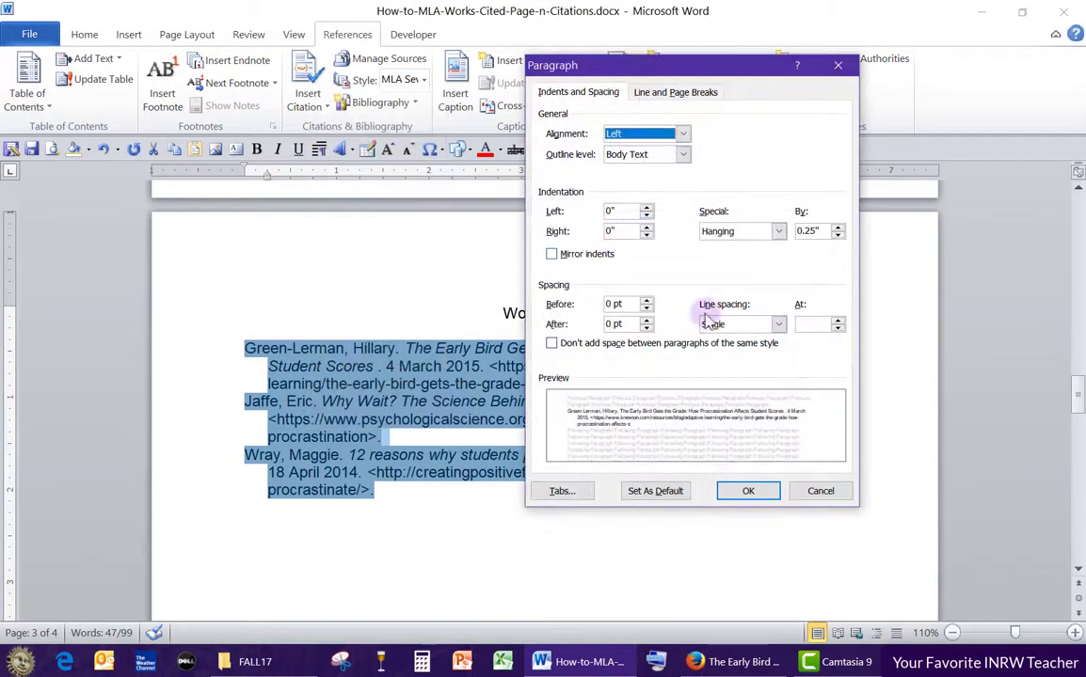
click(778, 323)
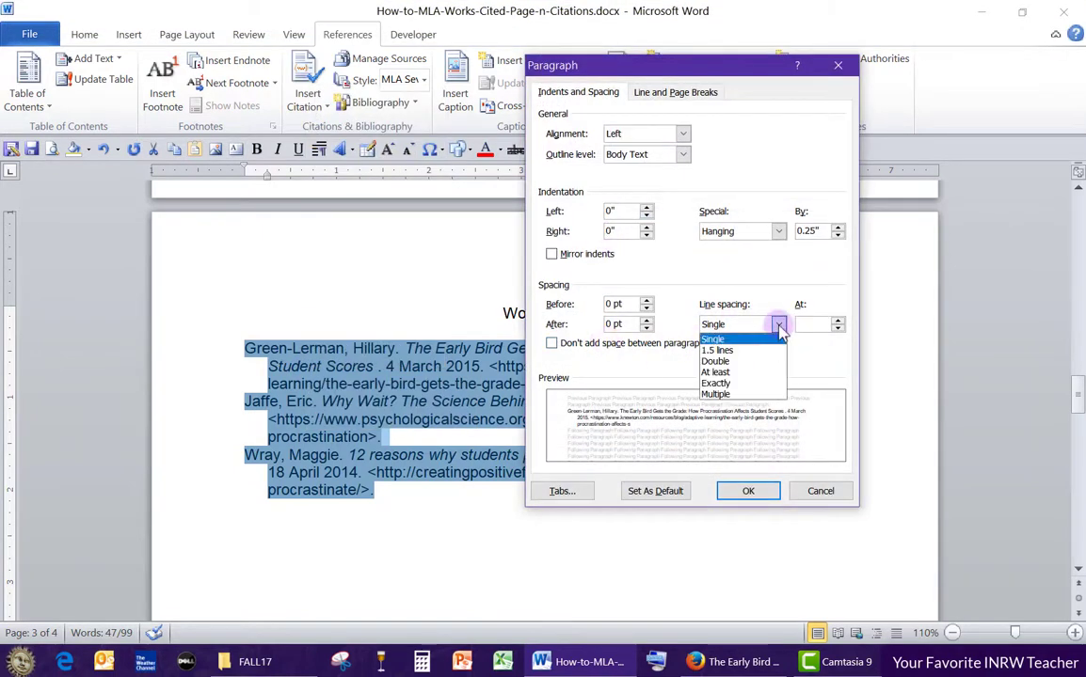
click(744, 361)
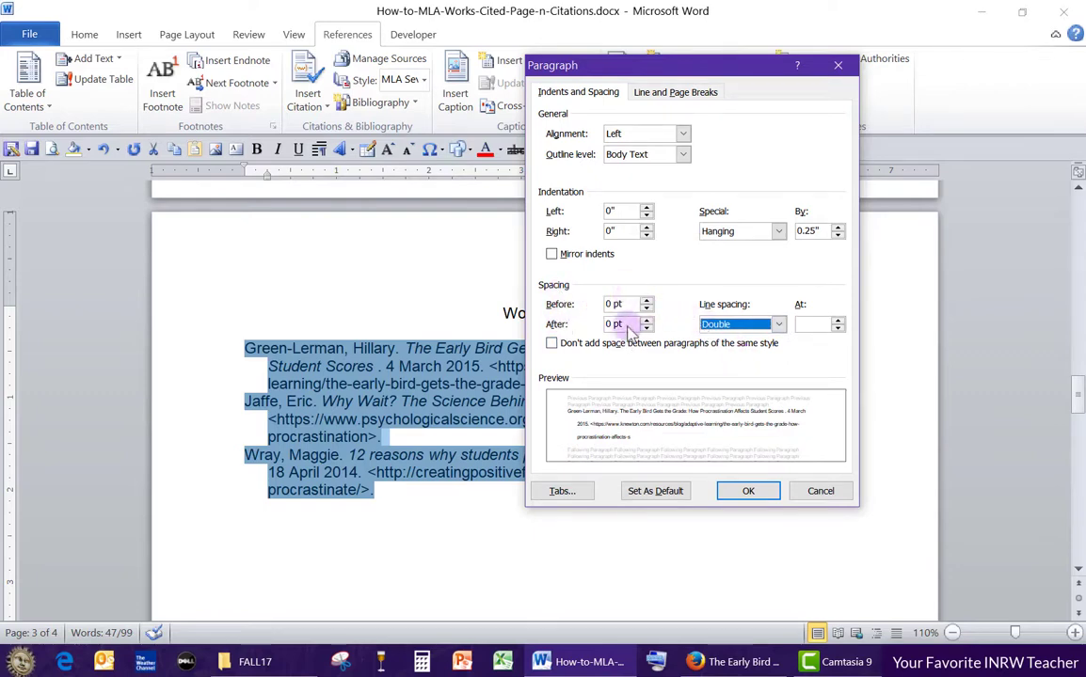
click(748, 490)
click(430, 525)
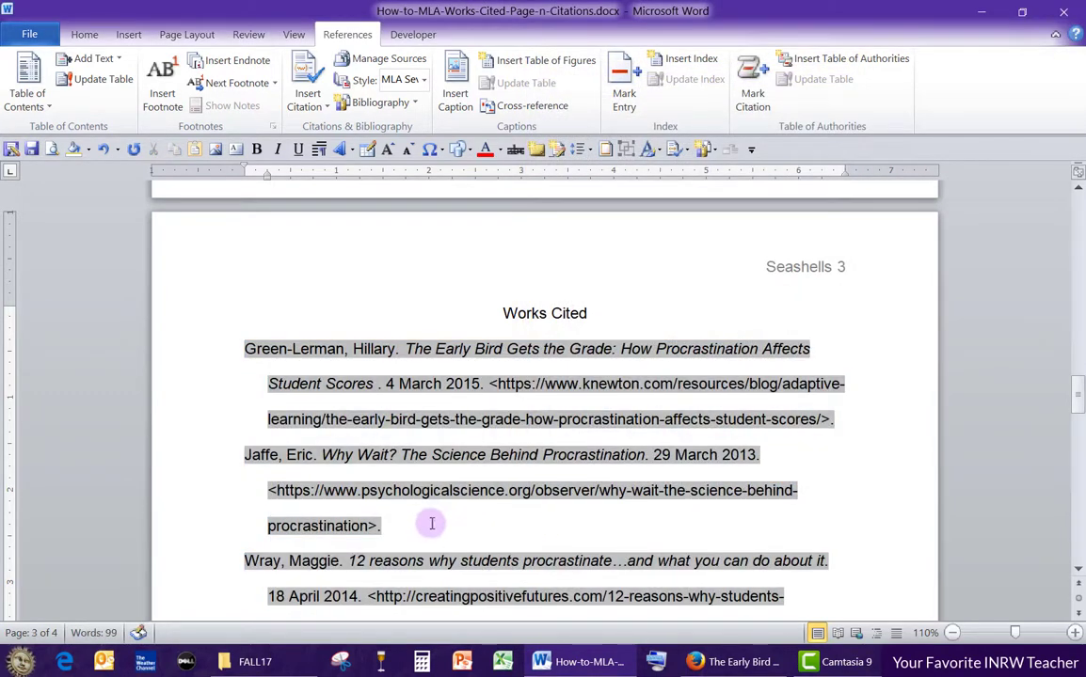
scroll(432, 508, down, 1)
scroll(403, 320, down, 2)
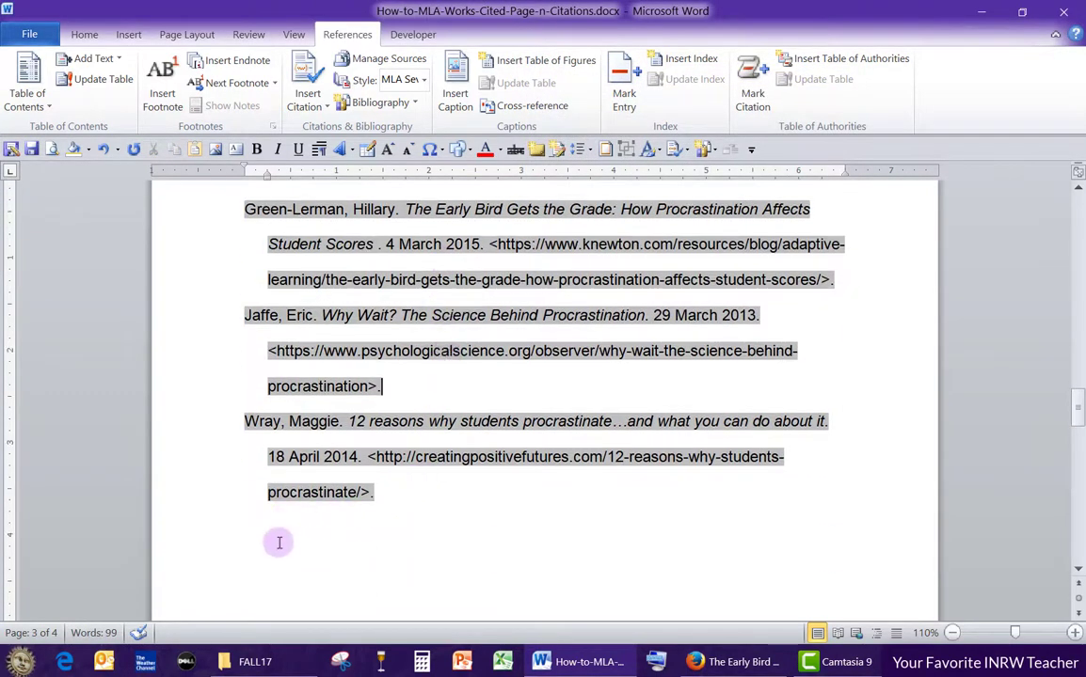
scroll(562, 532, up, 2)
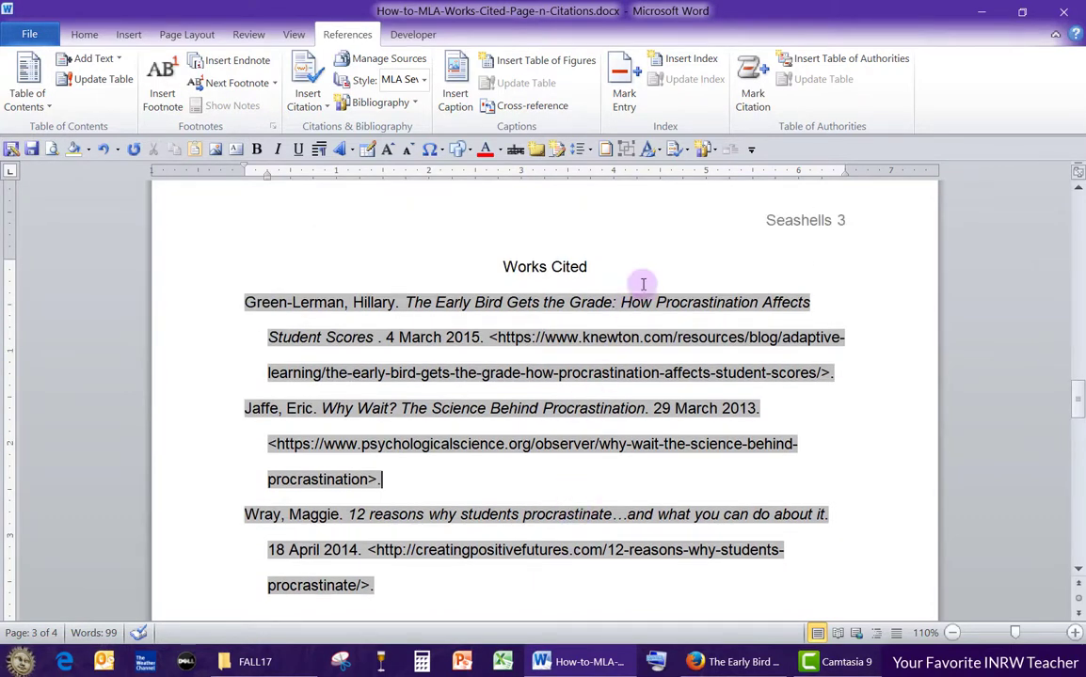
click(632, 267)
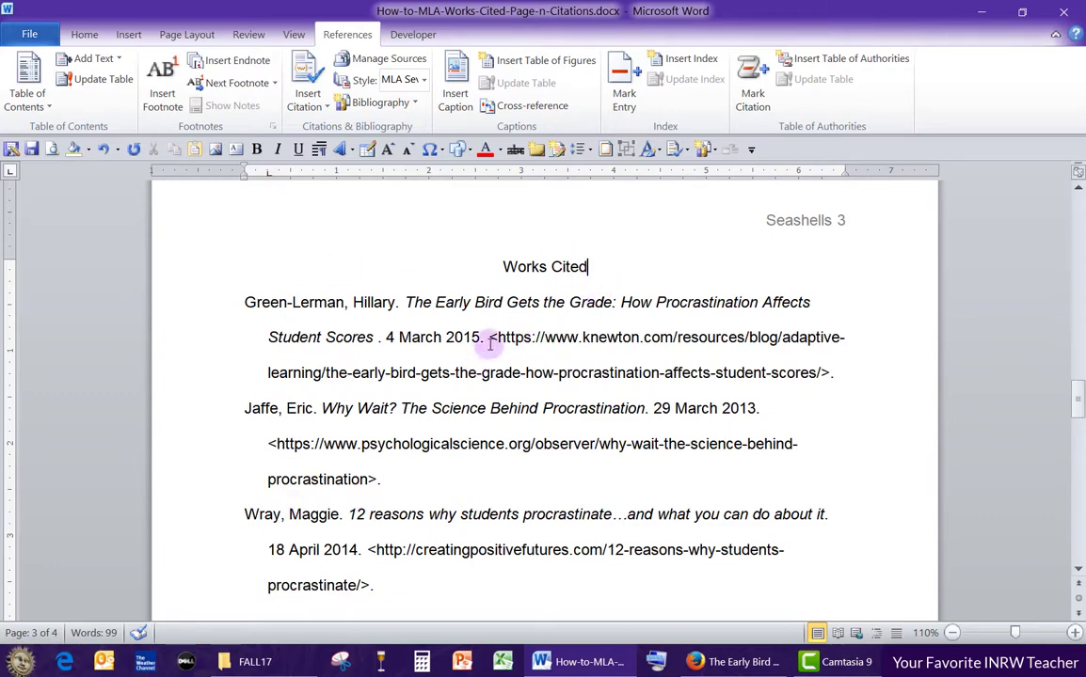
drag(491, 337, 543, 339)
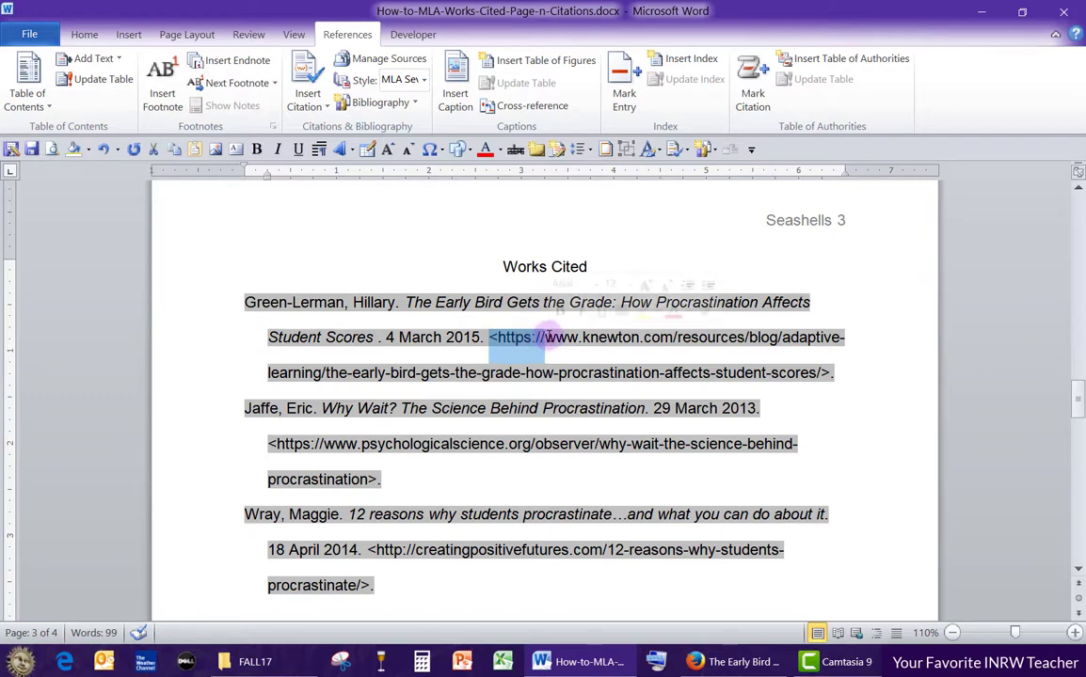
key(Delete)
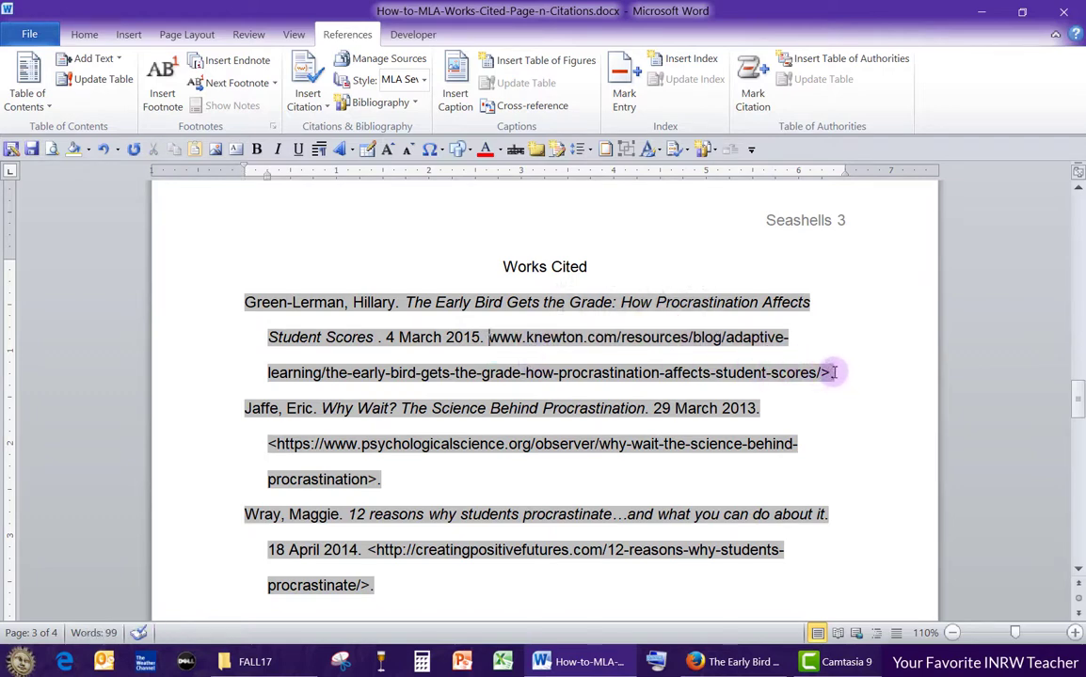
drag(832, 373, 824, 373)
key(Delete)
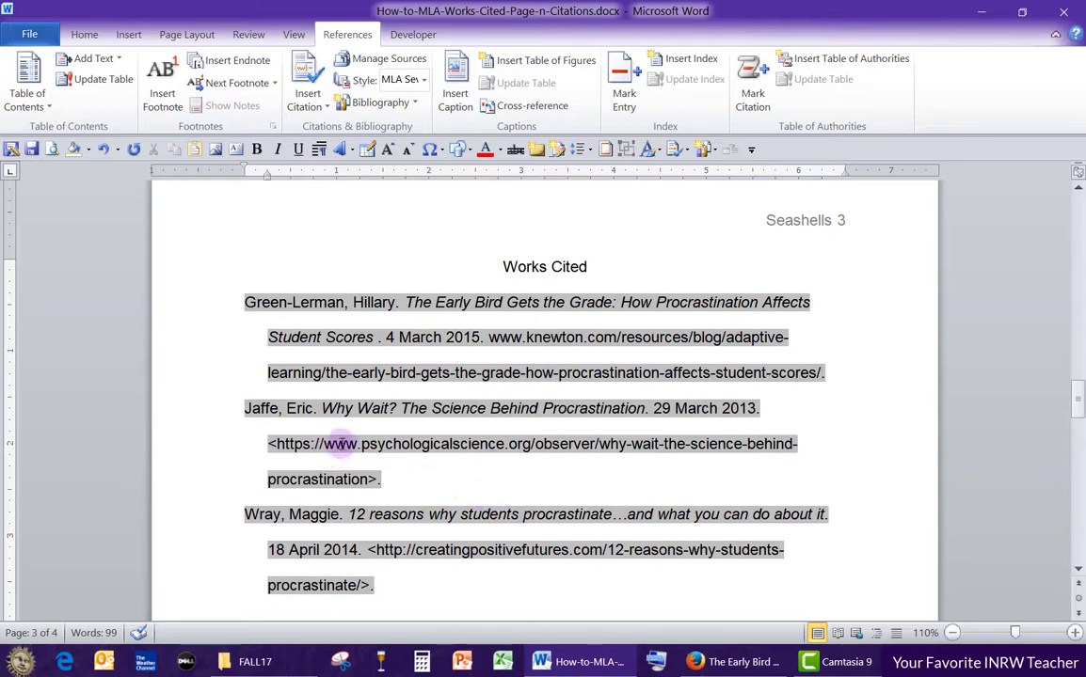
drag(270, 445, 325, 445)
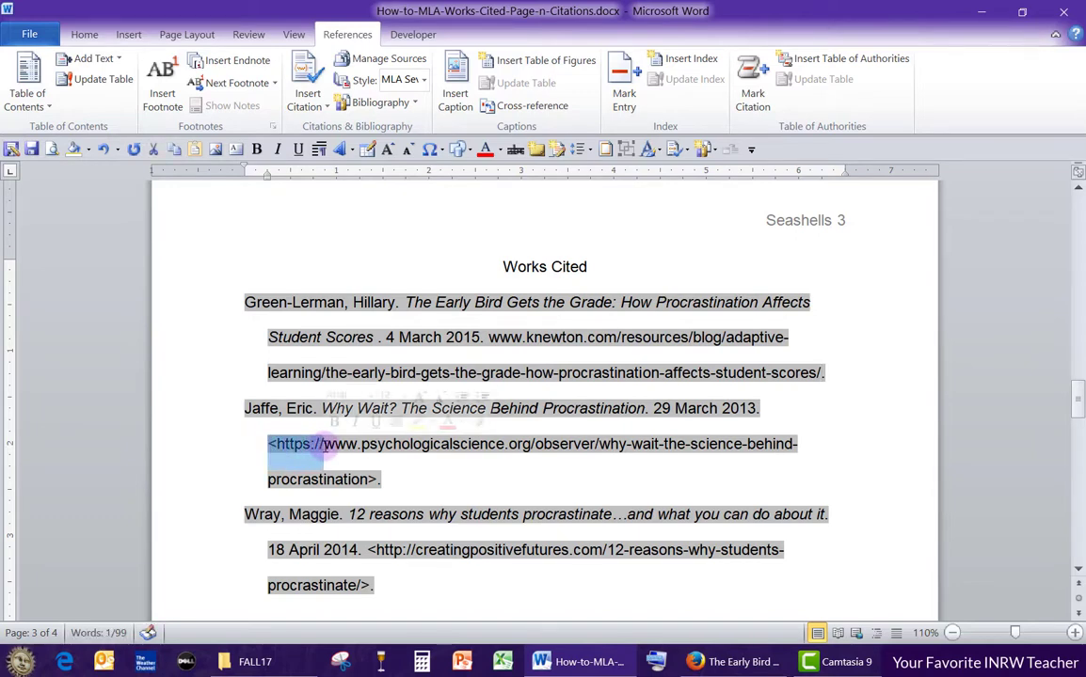
key(Delete)
click(374, 480)
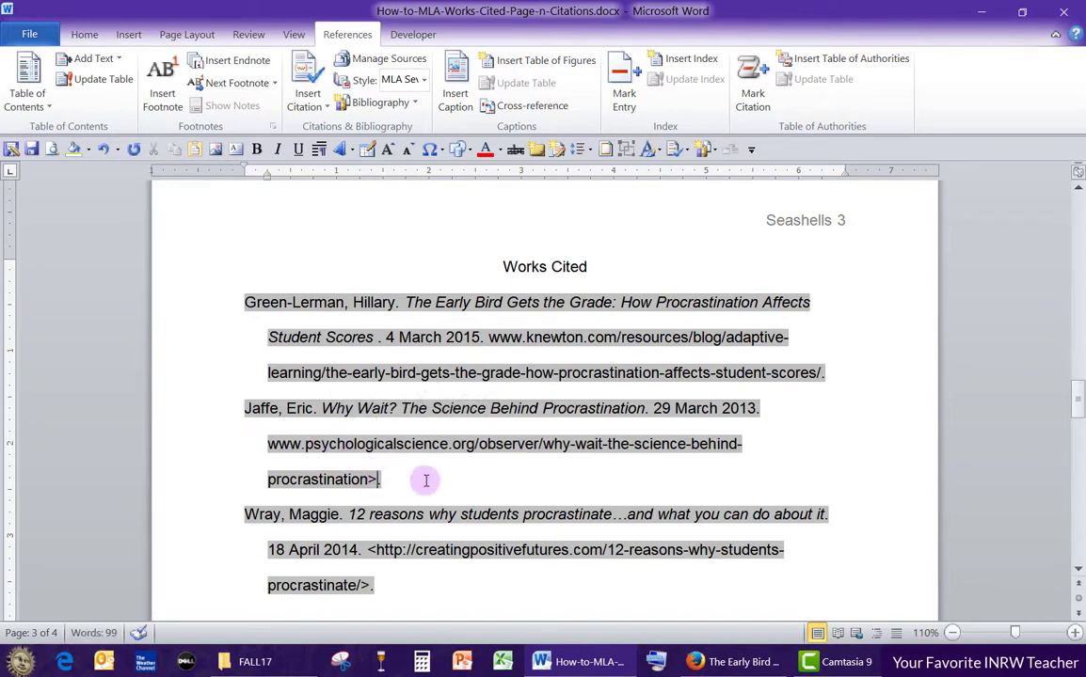
key(Delete)
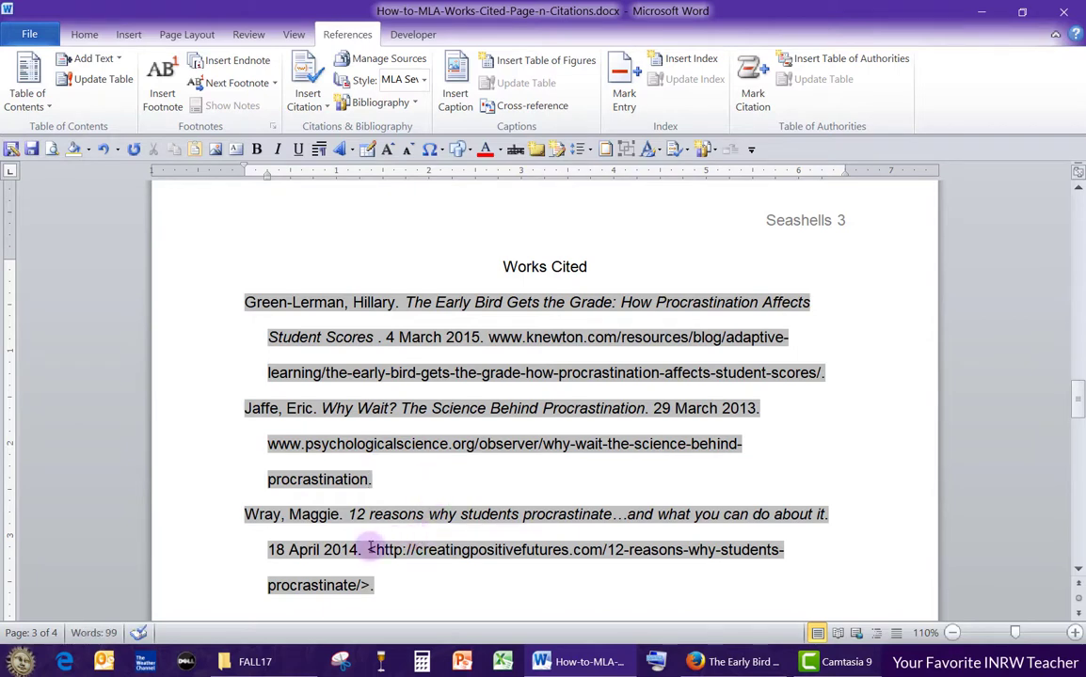
drag(368, 549, 412, 549)
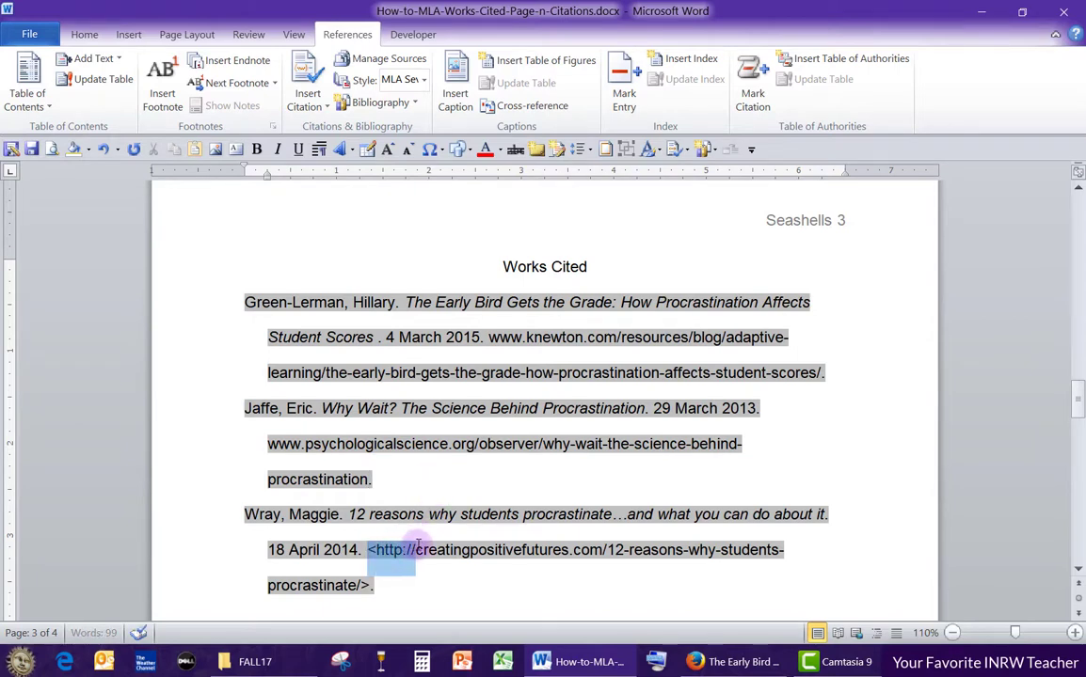
key(Delete)
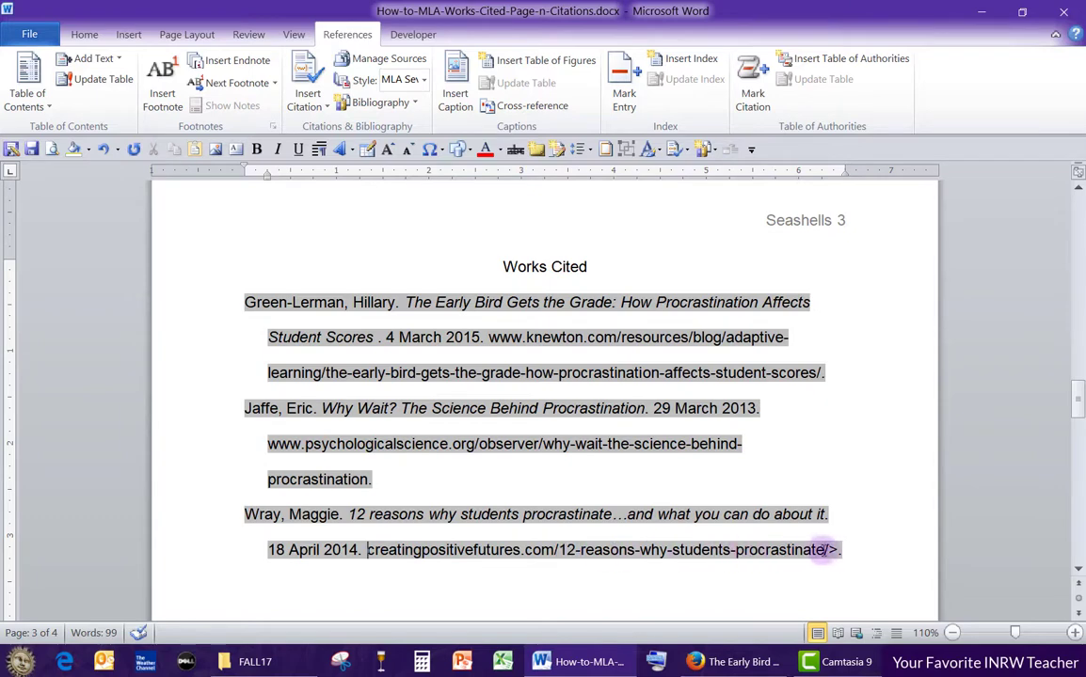
click(837, 550)
key(BackSpace)
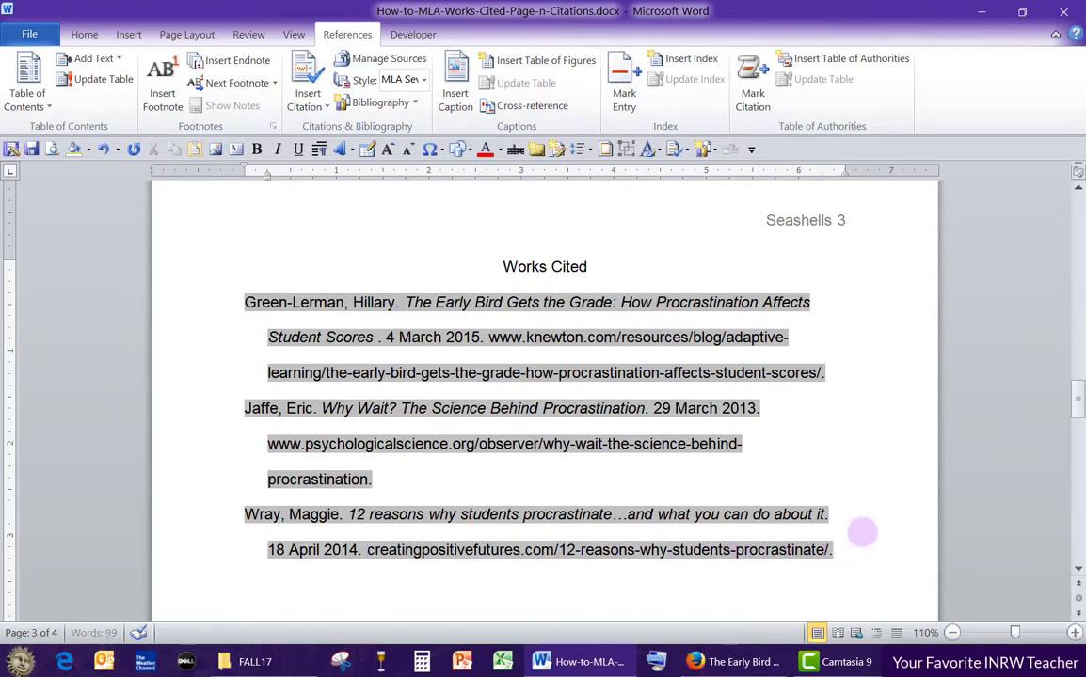
text(.)
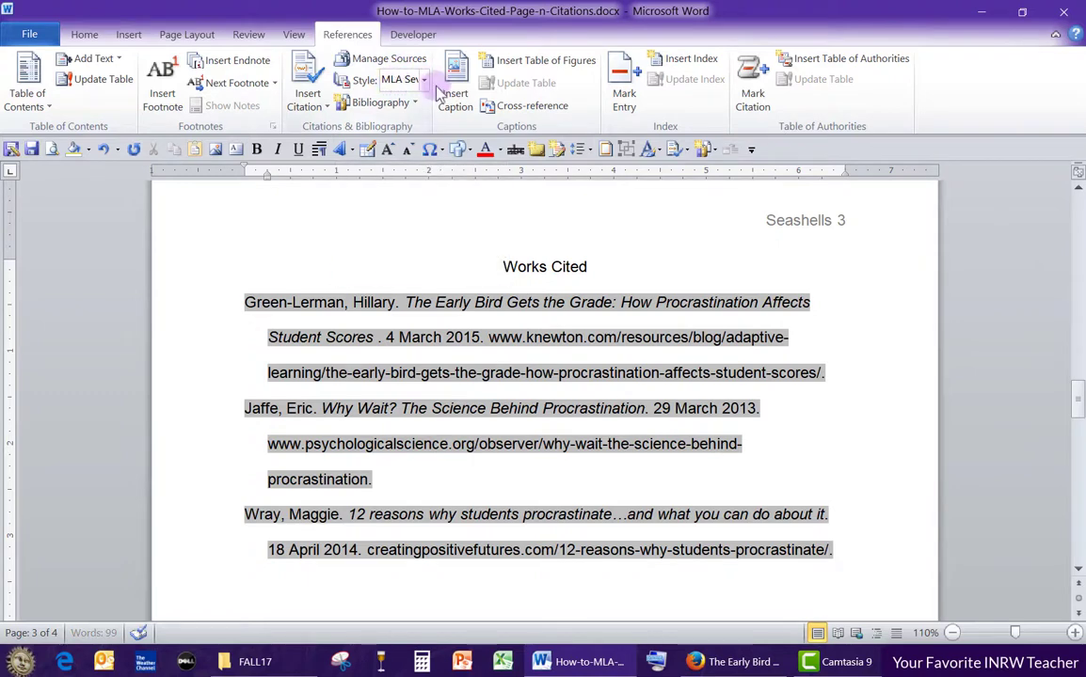
click(414, 588)
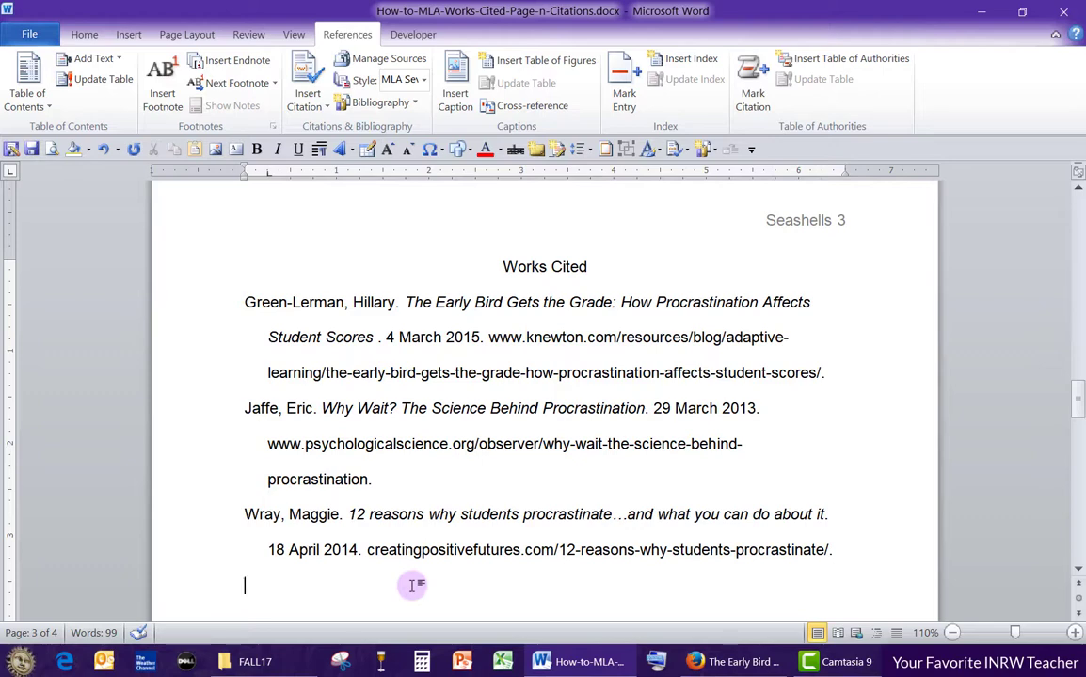
- Check the list of available citation styles, including MLA Seventh Edition, without choosing a different one
click(425, 80)
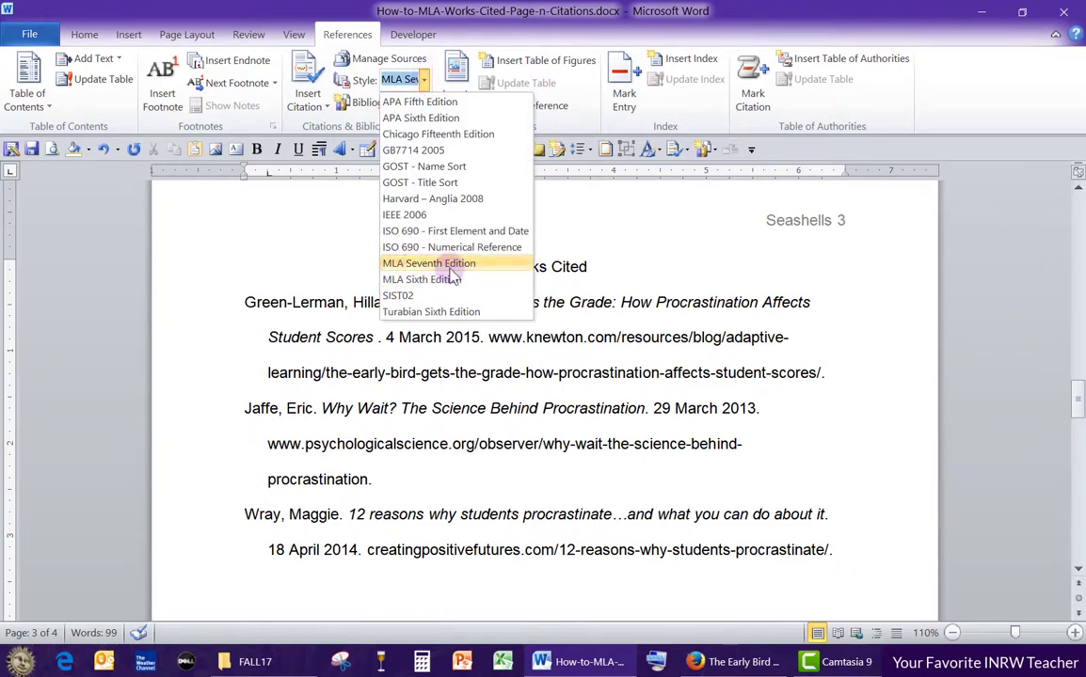
click(395, 79)
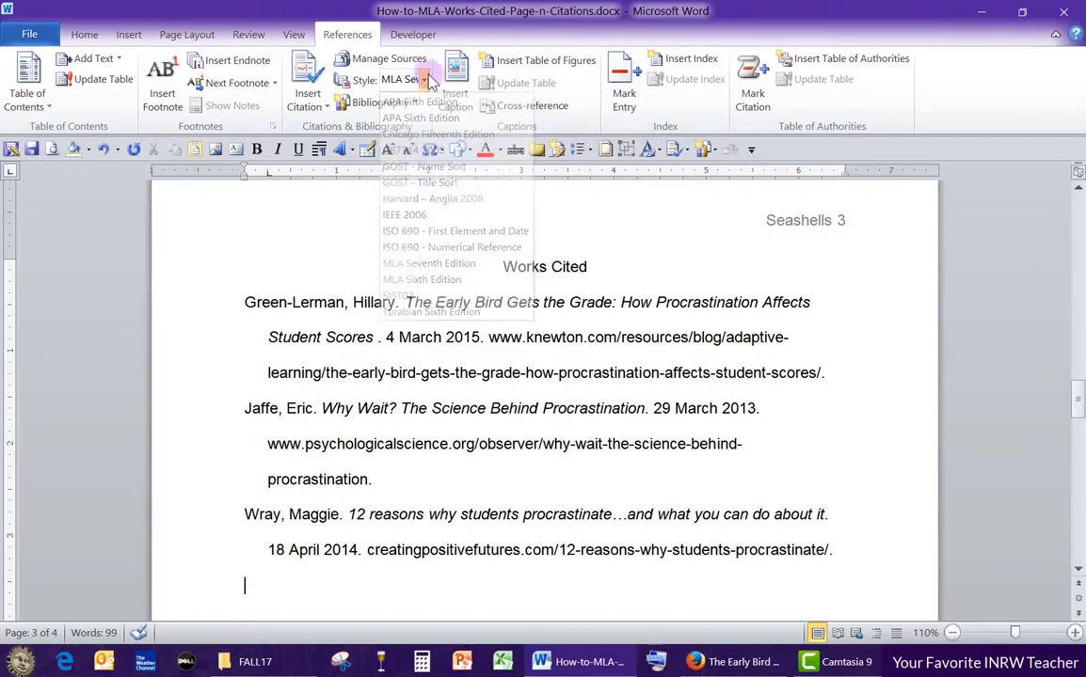
click(303, 591)
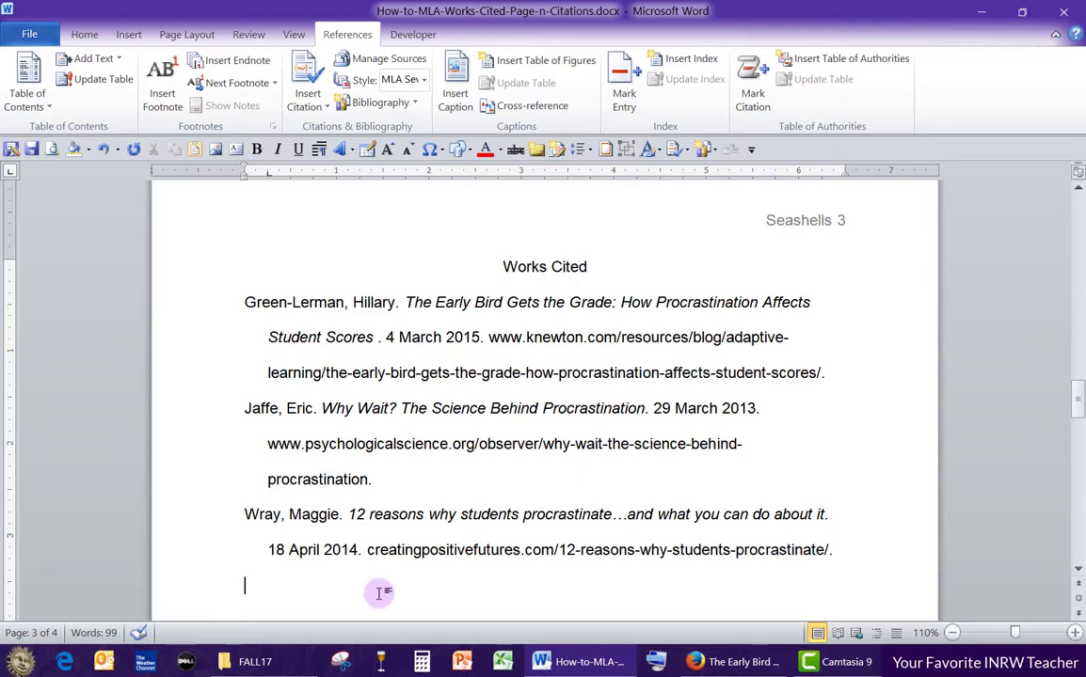
click(377, 592)
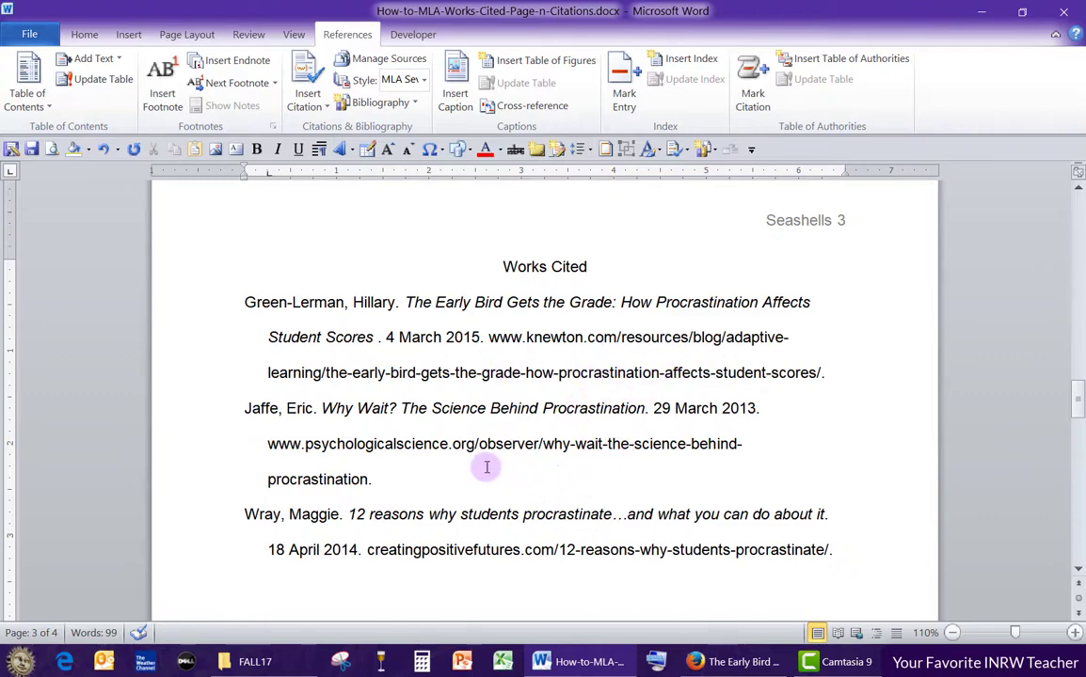
- Undo the web address edits in all three Works Cited entries, restoring the angle brackets and the http and https prefixes
click(104, 150)
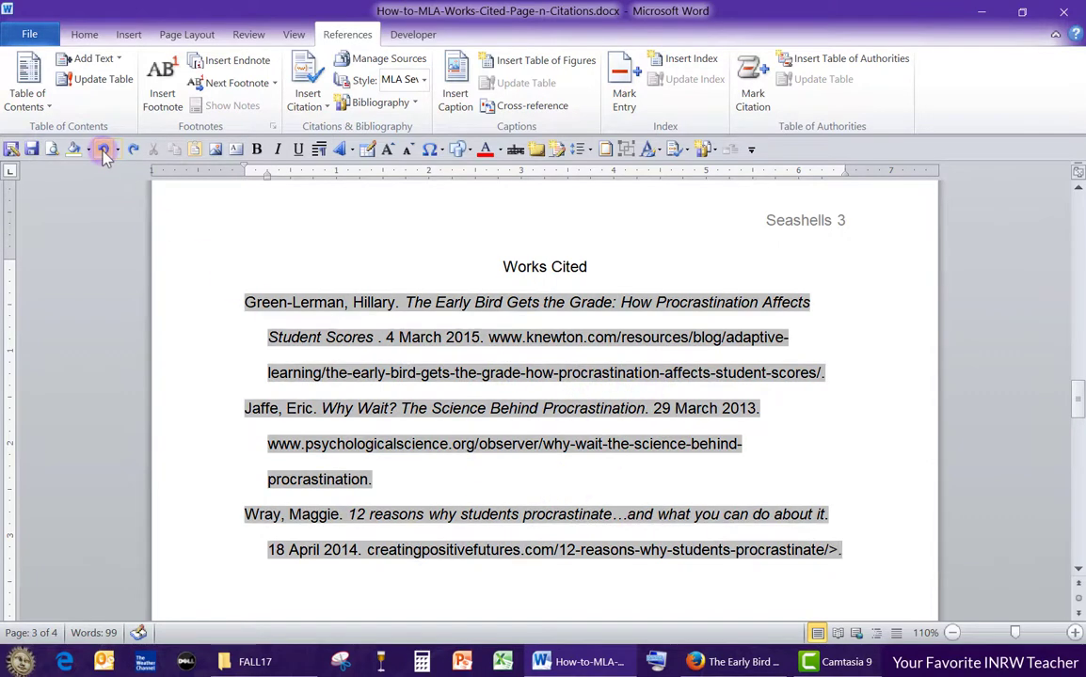
click(103, 150)
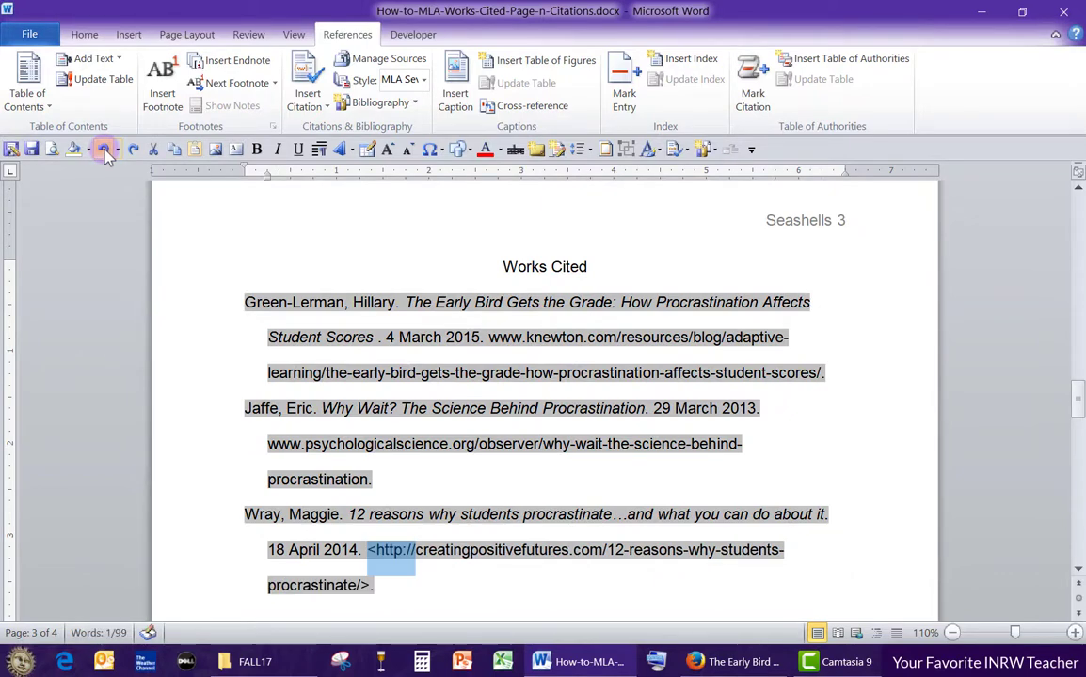
click(104, 150)
click(103, 150)
click(104, 150)
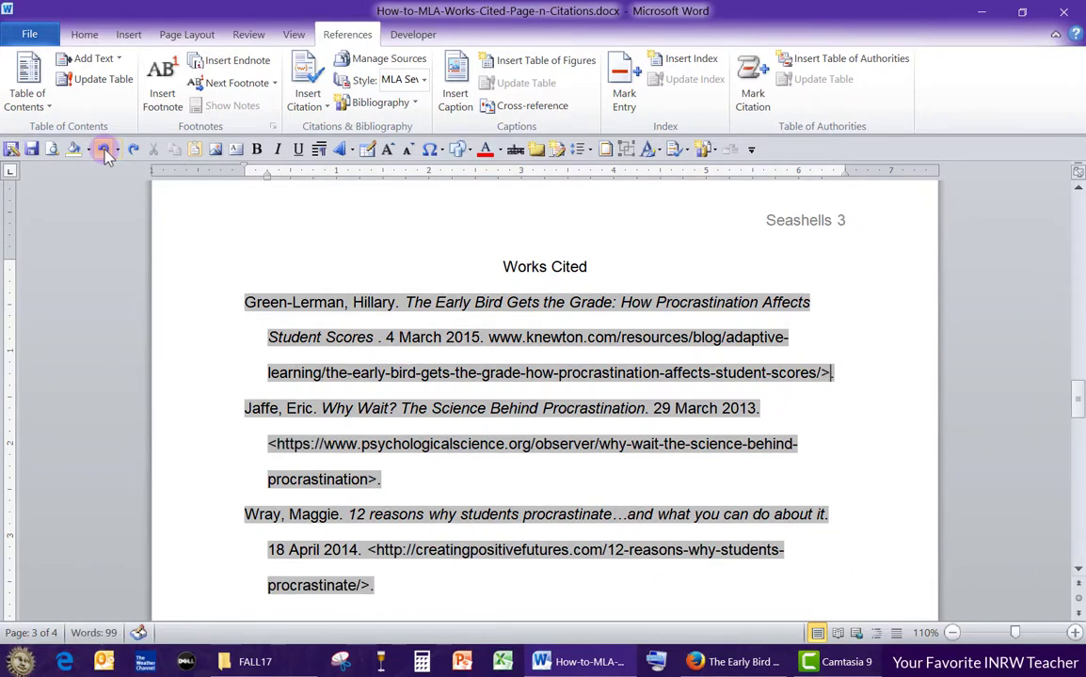
click(103, 151)
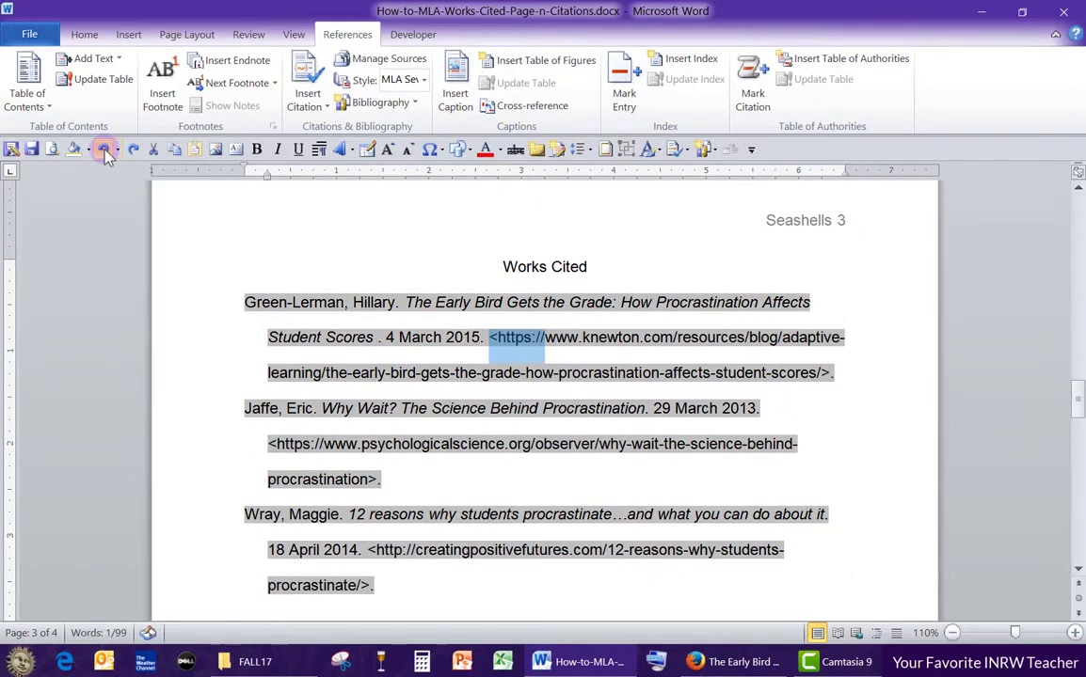
click(400, 594)
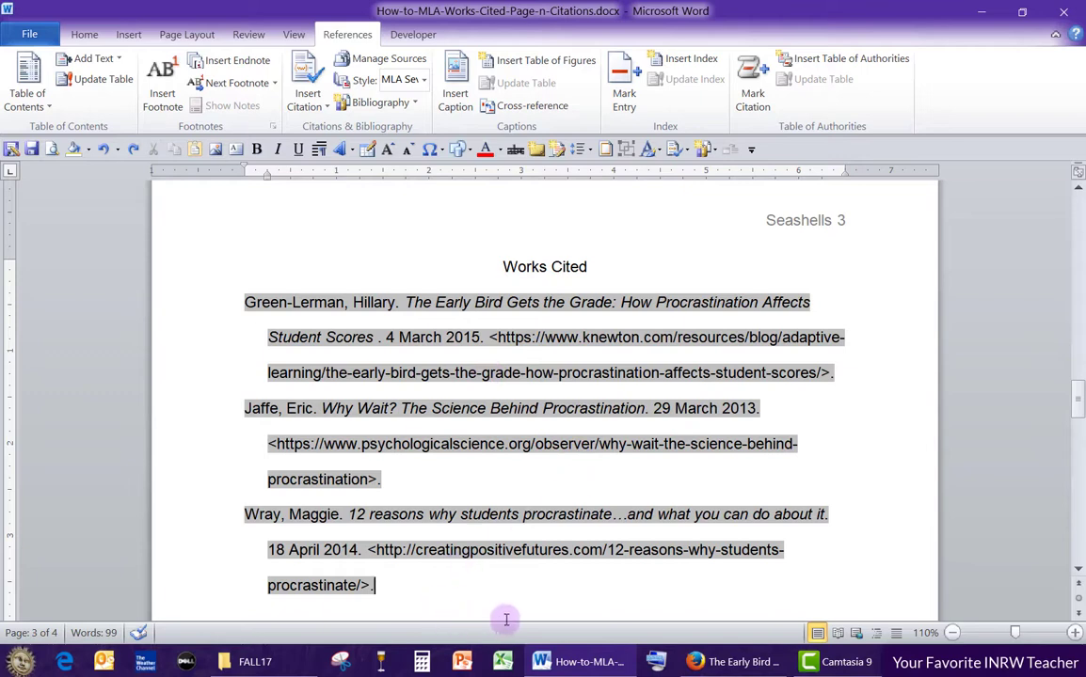
- Review the Works Cited entries, the website addresses listed below them, and the in-text citations on the following page
scroll(470, 556, down, 3)
scroll(477, 546, down, 5)
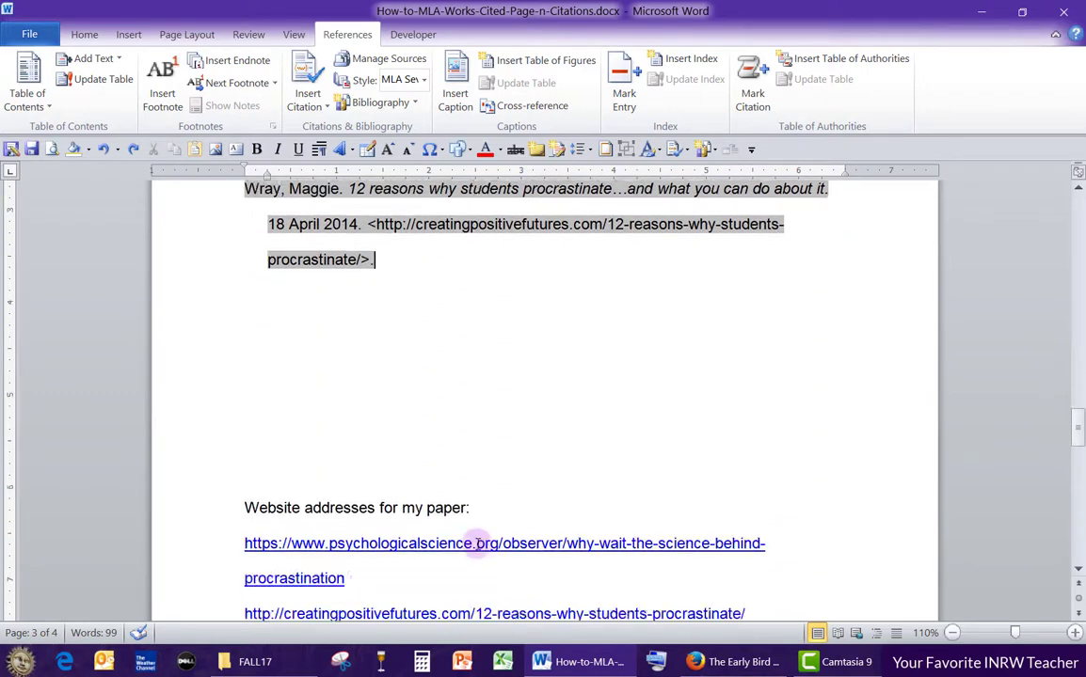
scroll(477, 541, up, 8)
scroll(477, 537, up, 1)
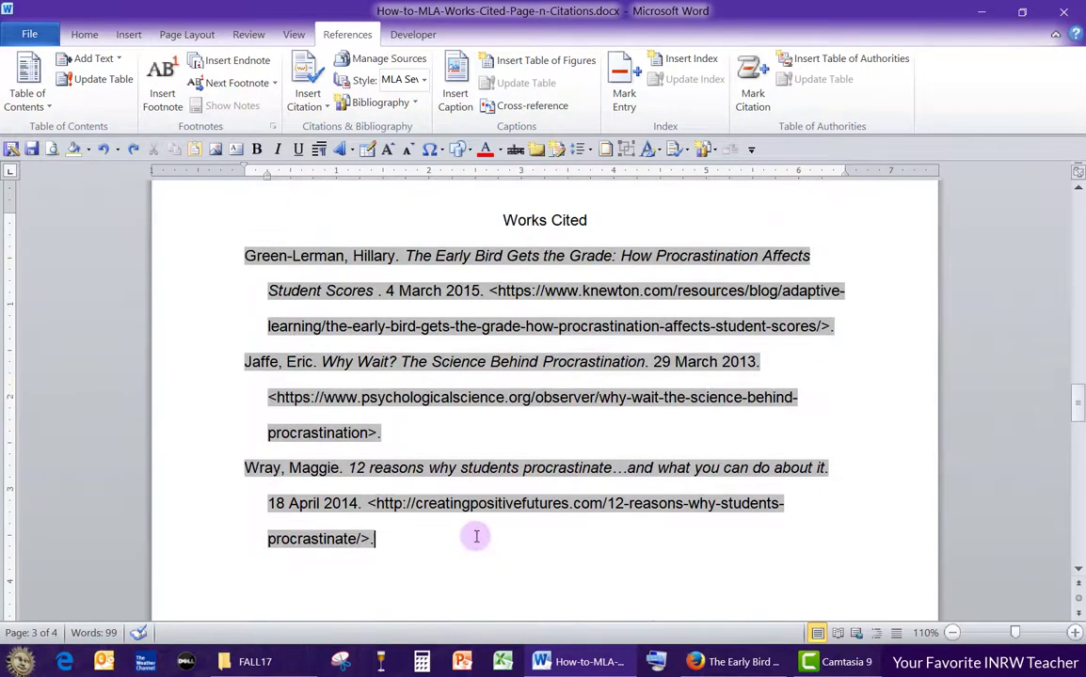
click(593, 220)
scroll(444, 578, down, 4)
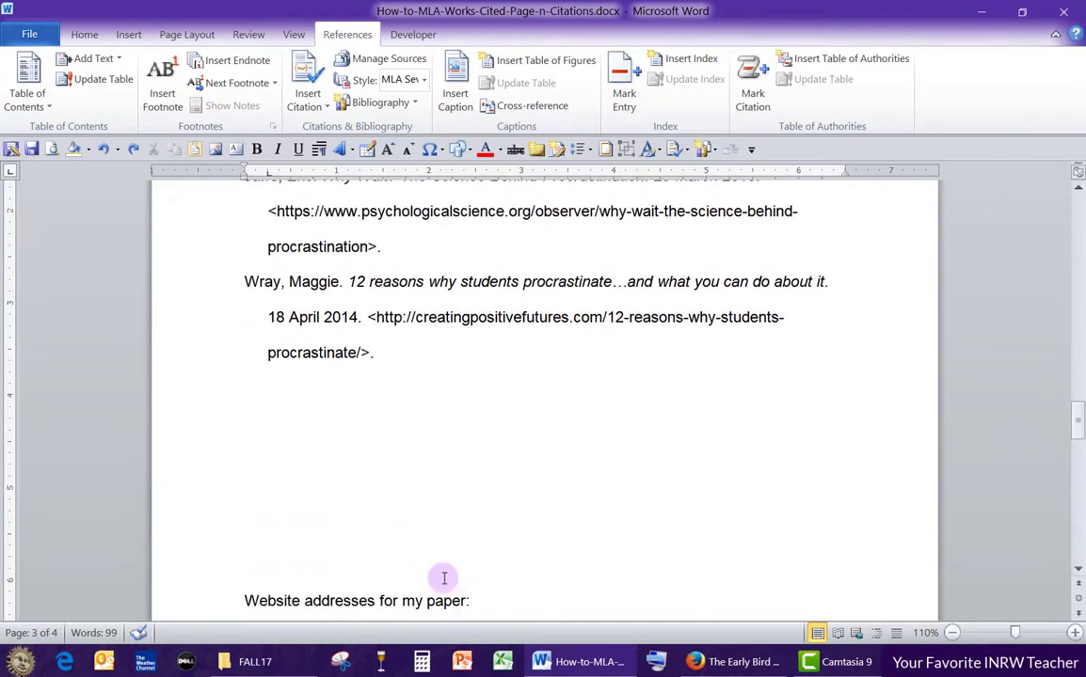
scroll(443, 566, down, 4)
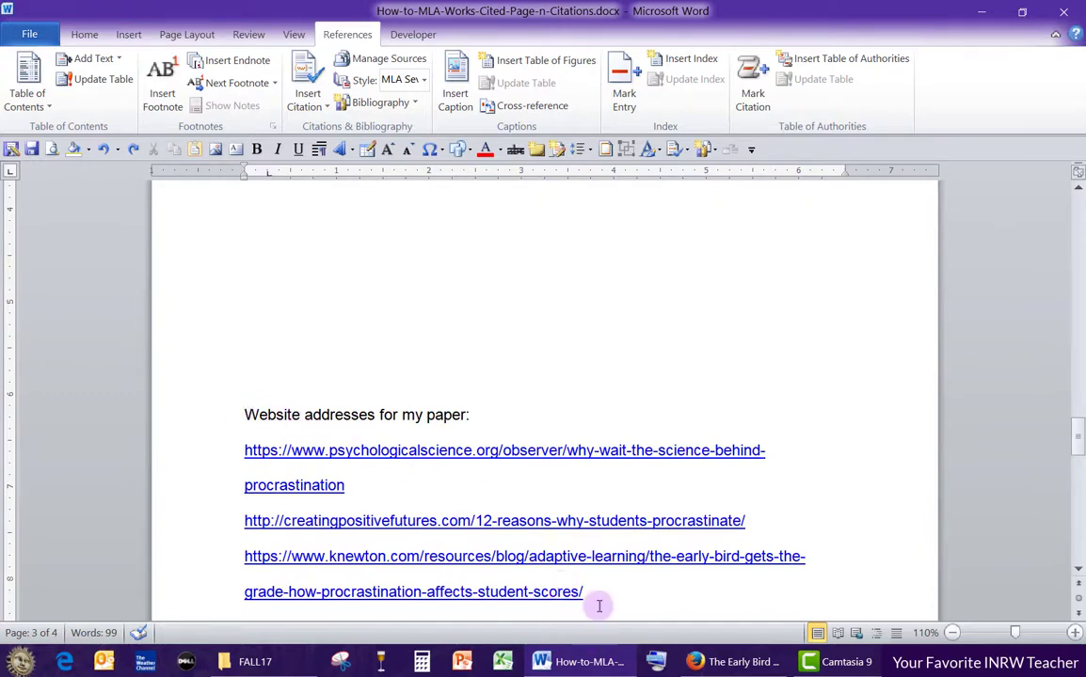
scroll(513, 349, down, 8)
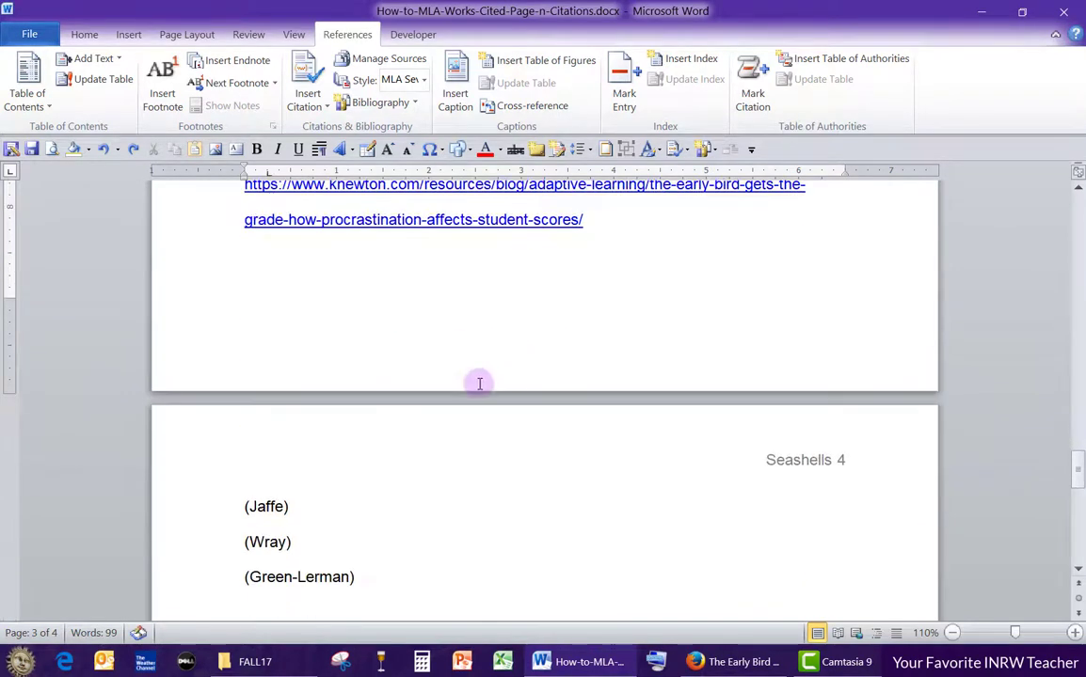
scroll(328, 475, down, 1)
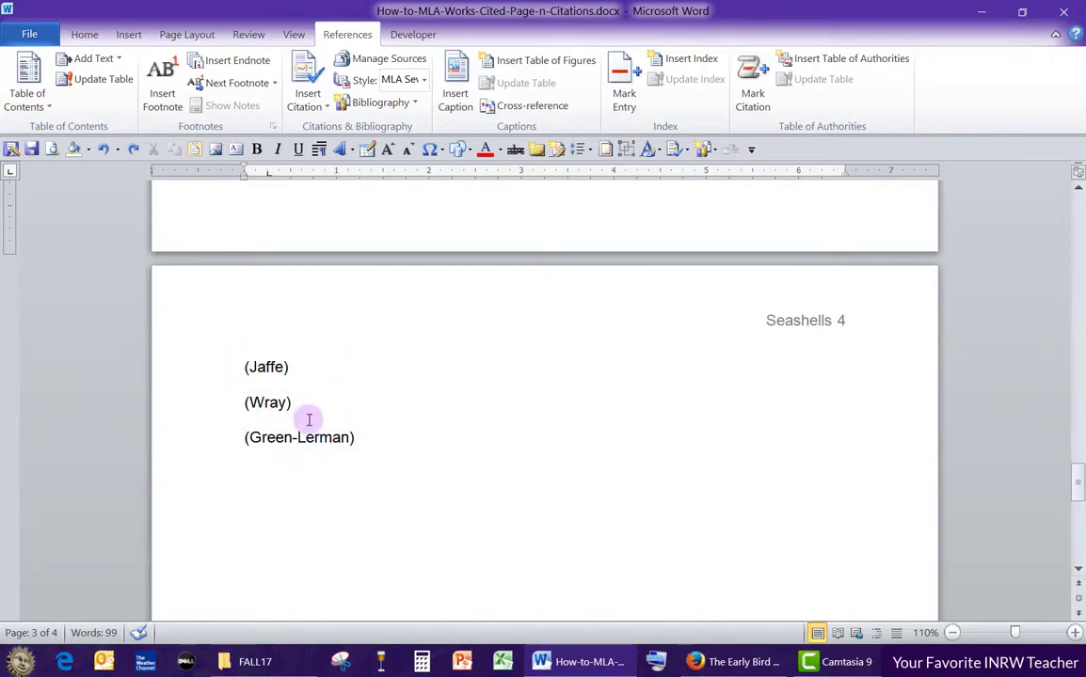
scroll(565, 541, up, 15)
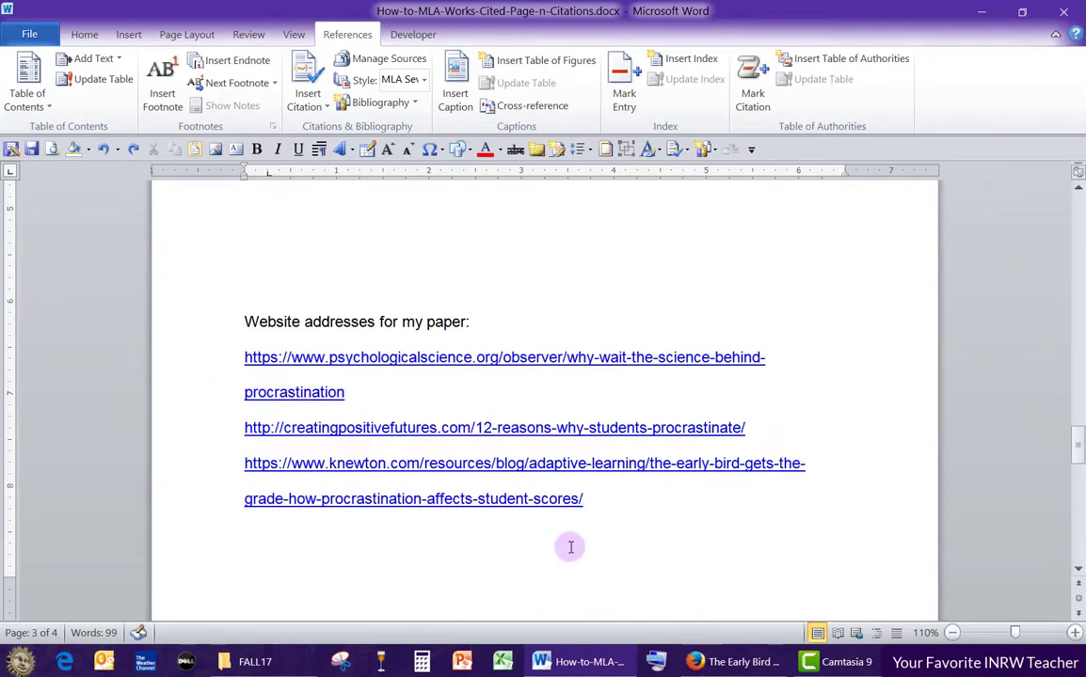
scroll(568, 548, up, 4)
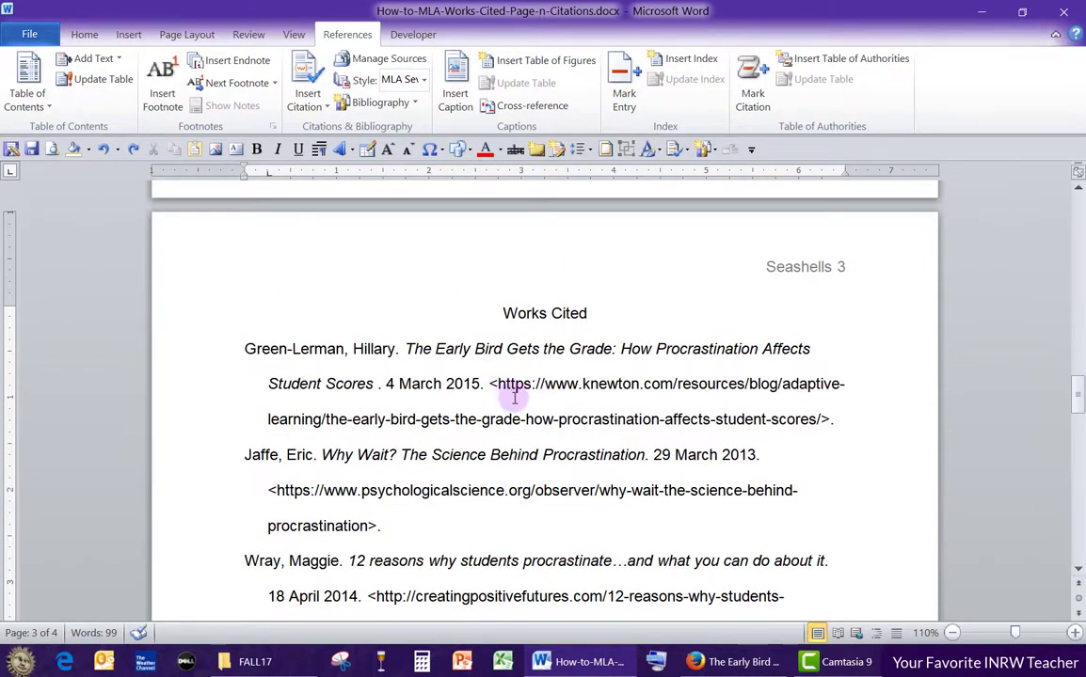
click(632, 322)
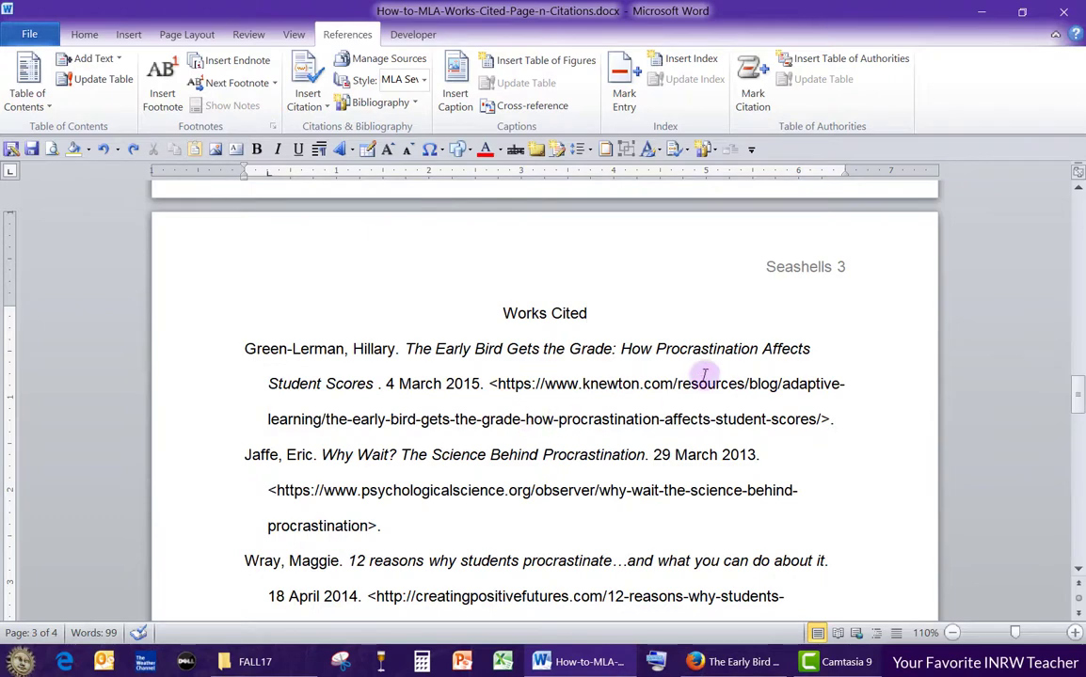